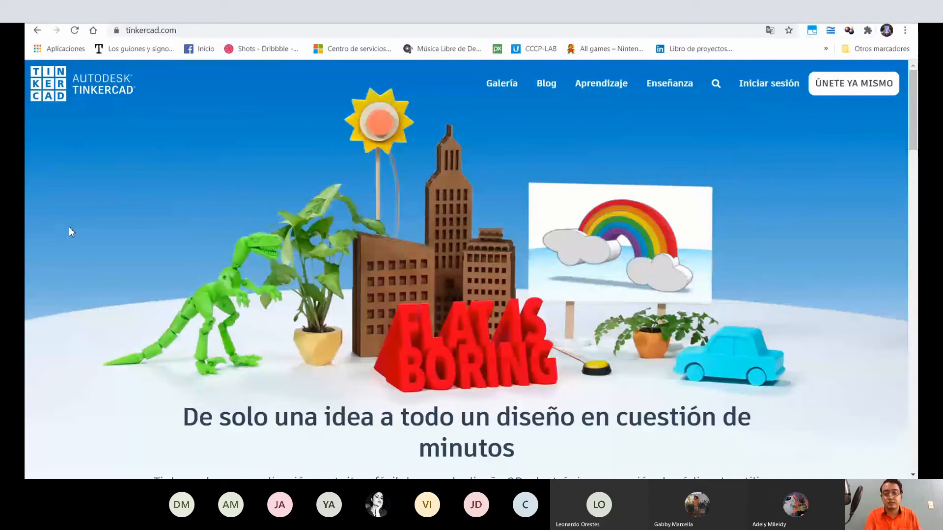
# Step: Look through the Tinkercad home page, from its design areas and example uses down to the getting-started section
pyautogui.scroll(-9, 520, 379)
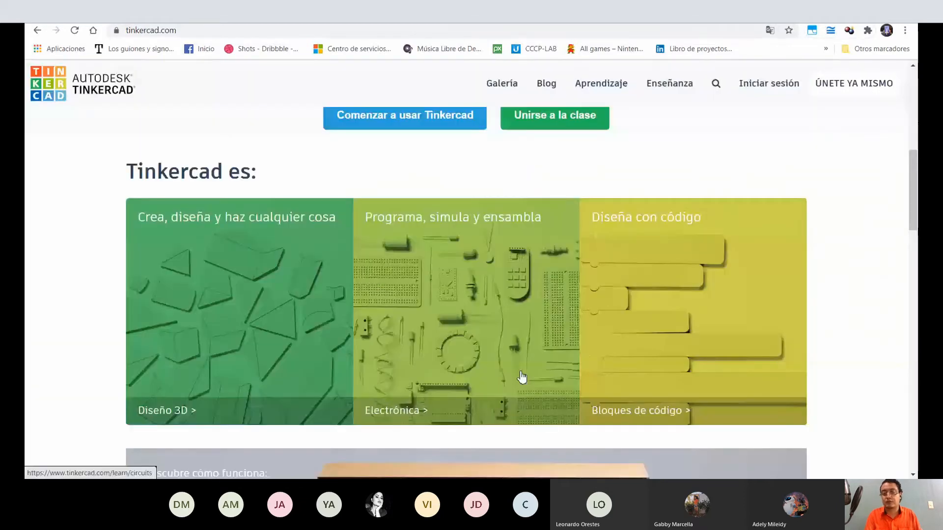
pyautogui.scroll(-2, 522, 378)
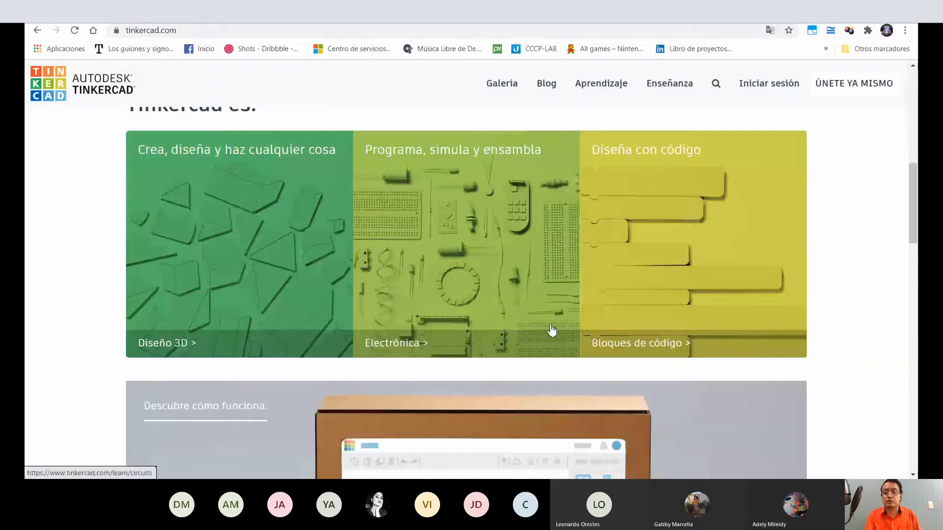
pyautogui.scroll(-1, 552, 330)
pyautogui.scroll(-1, 552, 330)
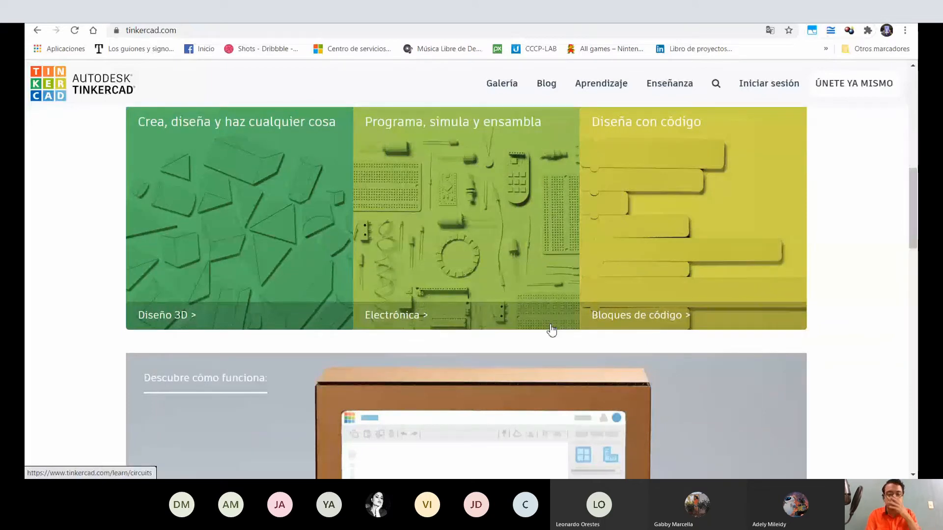
pyautogui.scroll(-5, 549, 329)
pyautogui.scroll(-8, 479, 326)
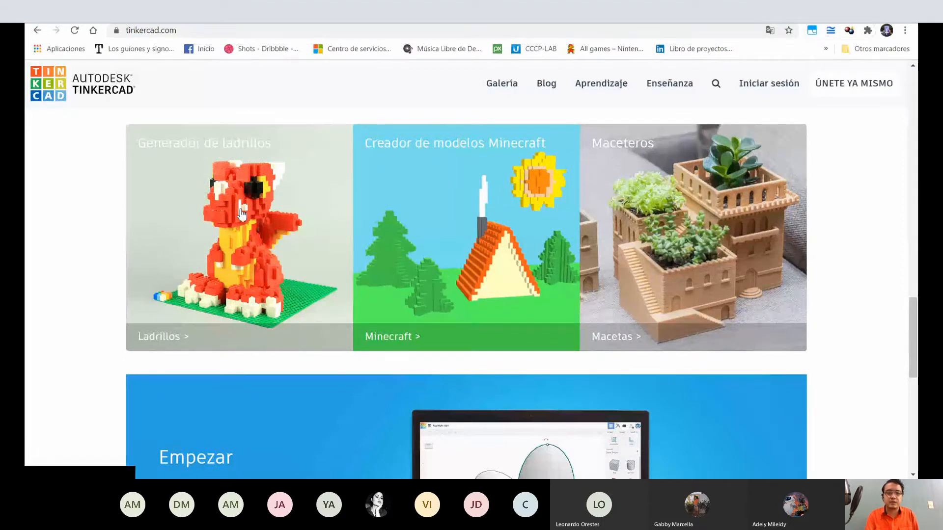
pyautogui.scroll(-2, 232, 349)
pyautogui.scroll(2, 506, 251)
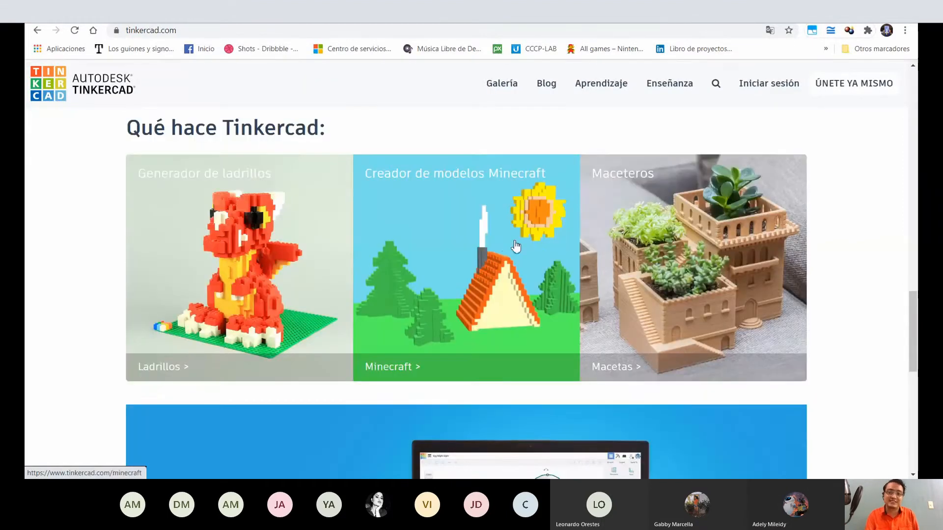
pyautogui.scroll(-4, 505, 250)
pyautogui.scroll(-2, 506, 250)
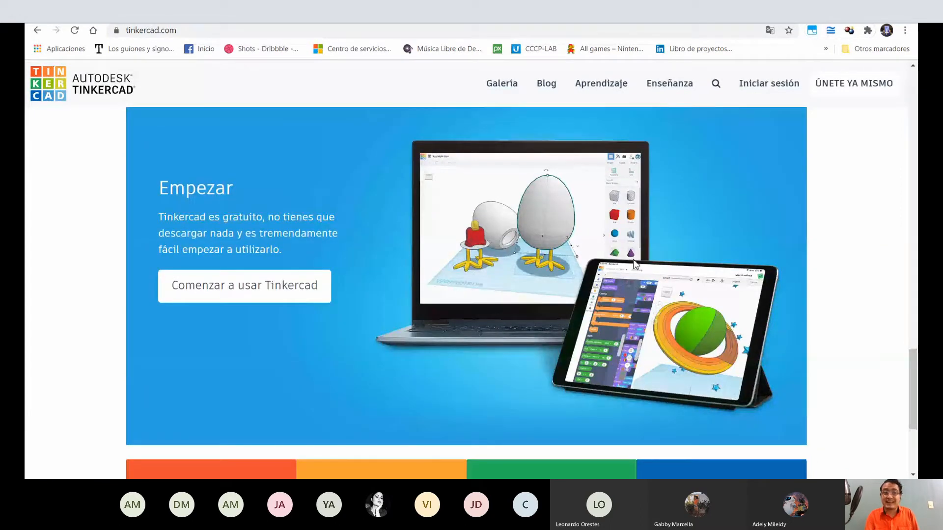
pyautogui.scroll(-2, 70, 195)
pyautogui.scroll(15, 70, 194)
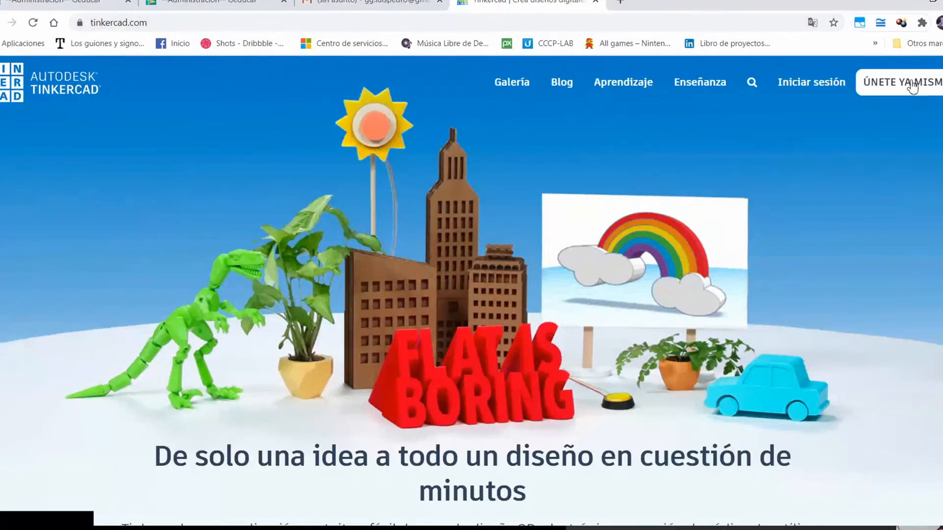
# Step: Sign in with a Google account, accept the Autodesk terms without the newsletter option, and dismiss the welcome message
pyautogui.click(846, 90)
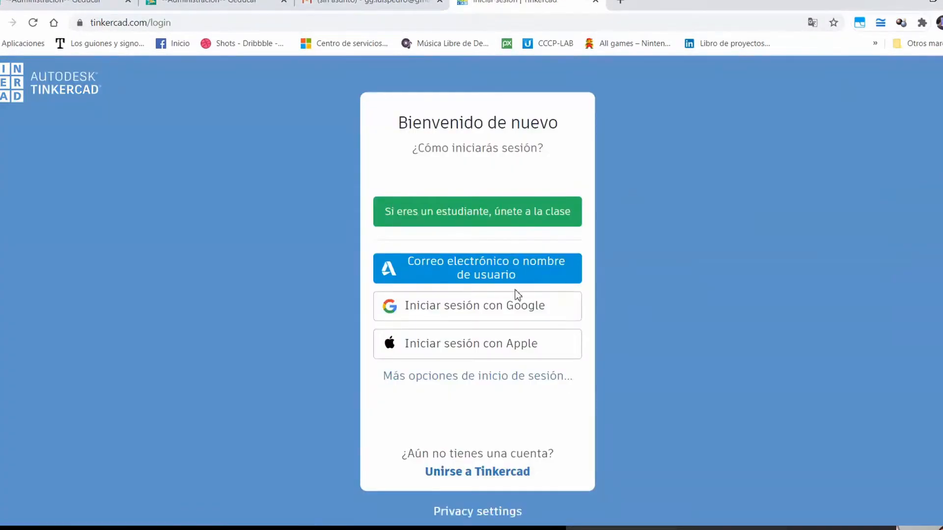
pyautogui.click(470, 316)
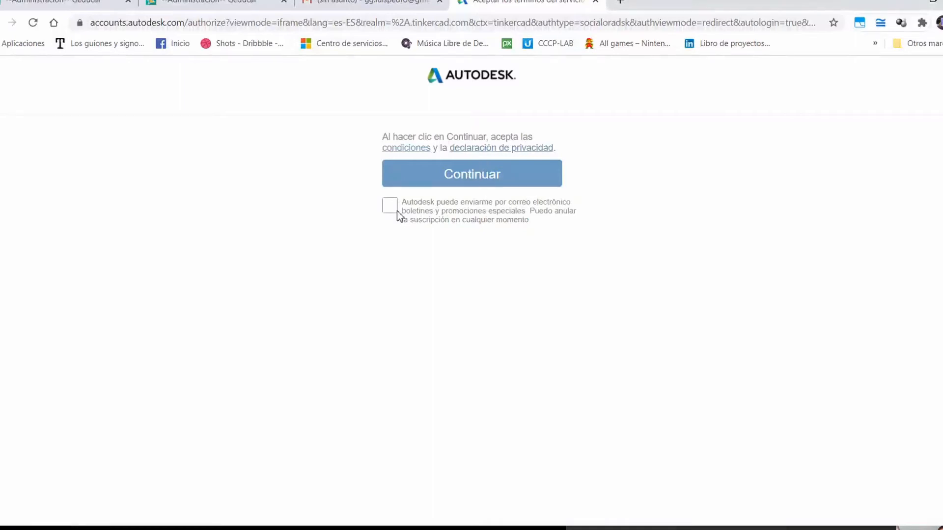
pyautogui.click(436, 189)
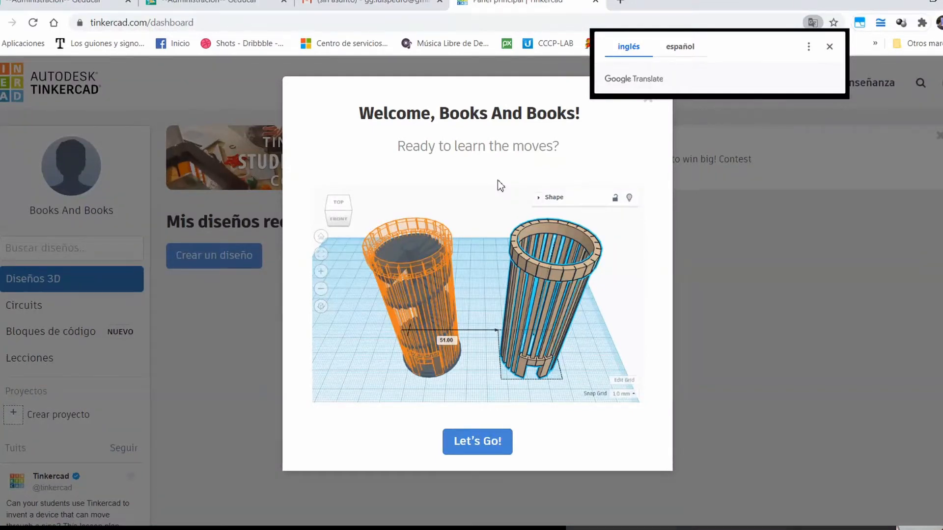
pyautogui.click(648, 103)
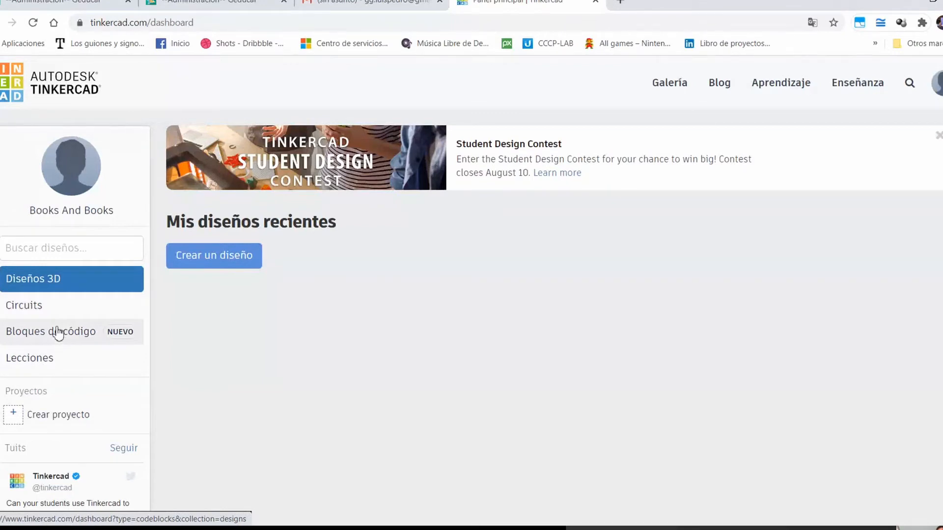
# Step: Create a new circuit in the Circuits section and set the component list to Todos
pyautogui.click(78, 309)
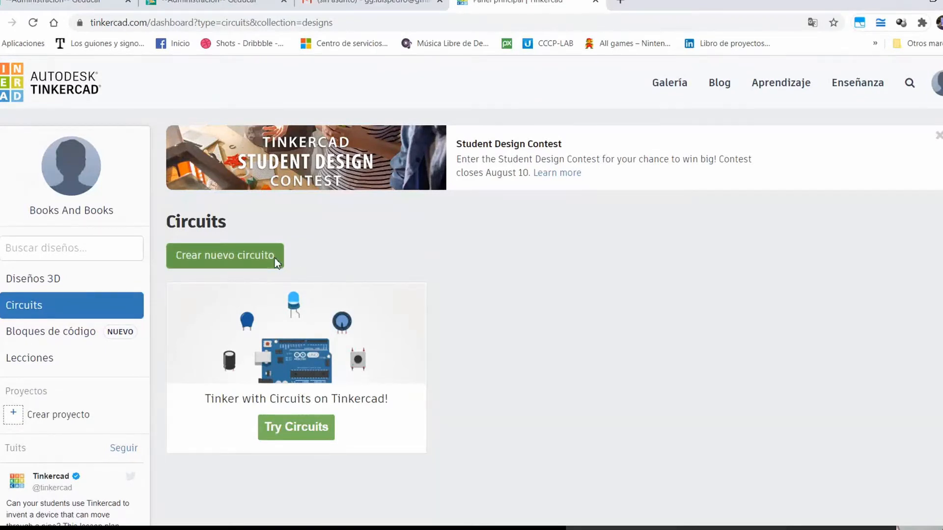
pyautogui.click(218, 264)
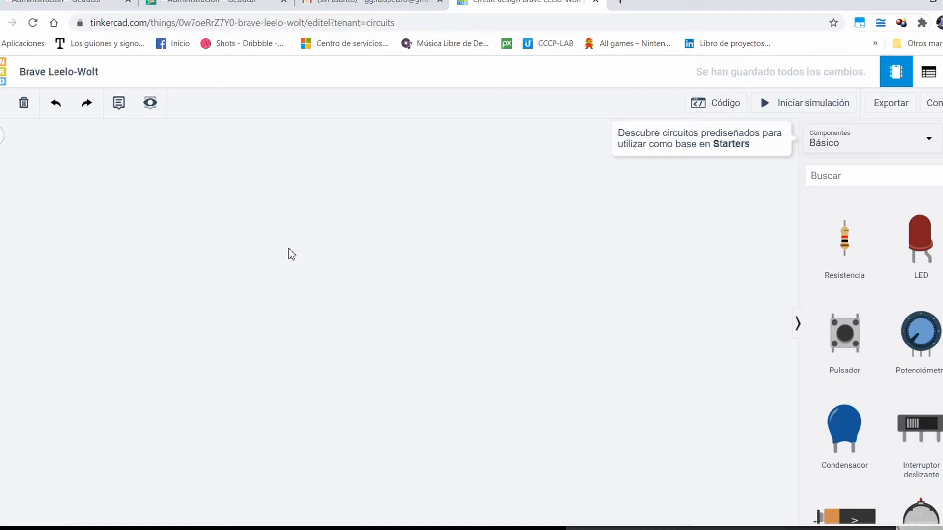
pyautogui.scroll(-3, 854, 338)
pyautogui.scroll(-6, 855, 339)
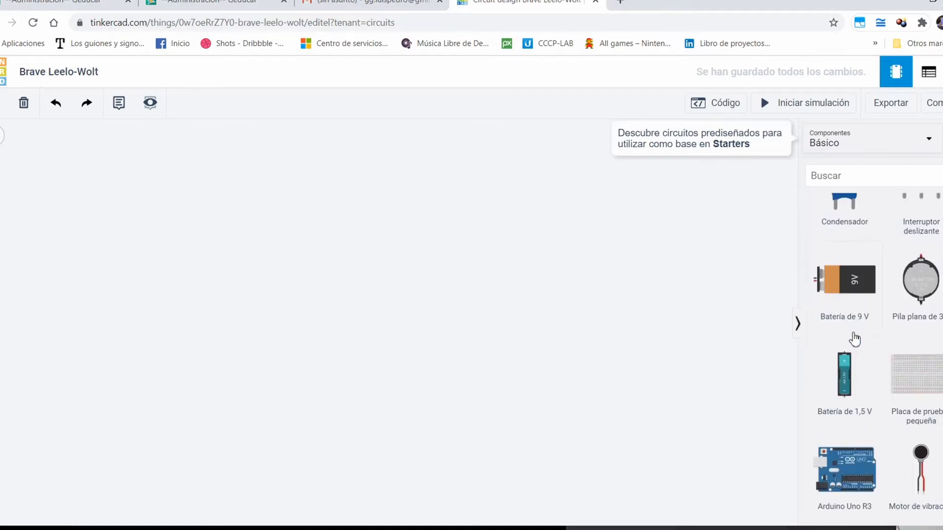
pyautogui.scroll(-3, 854, 339)
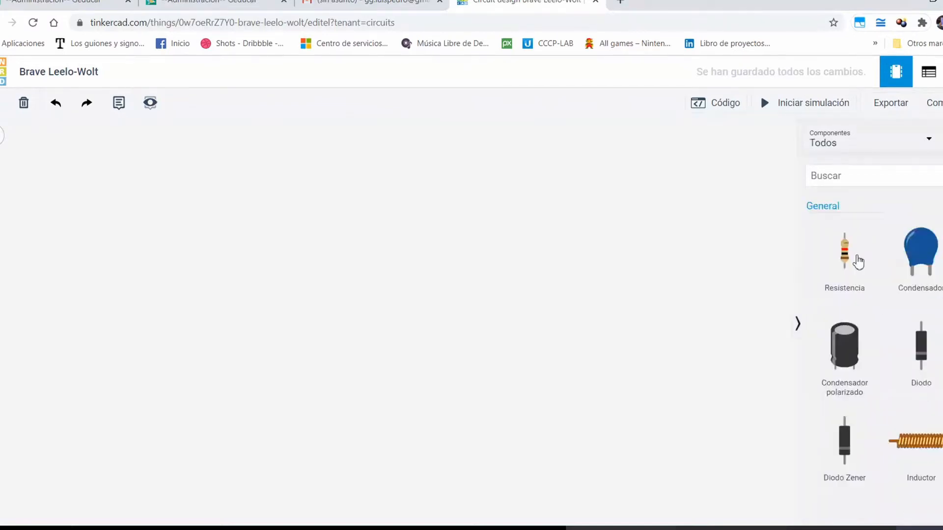
# Step: Place a 1 kΩ resistor in the empty circuit workspace
pyautogui.moveTo(858, 262); pyautogui.dragTo(627, 212)
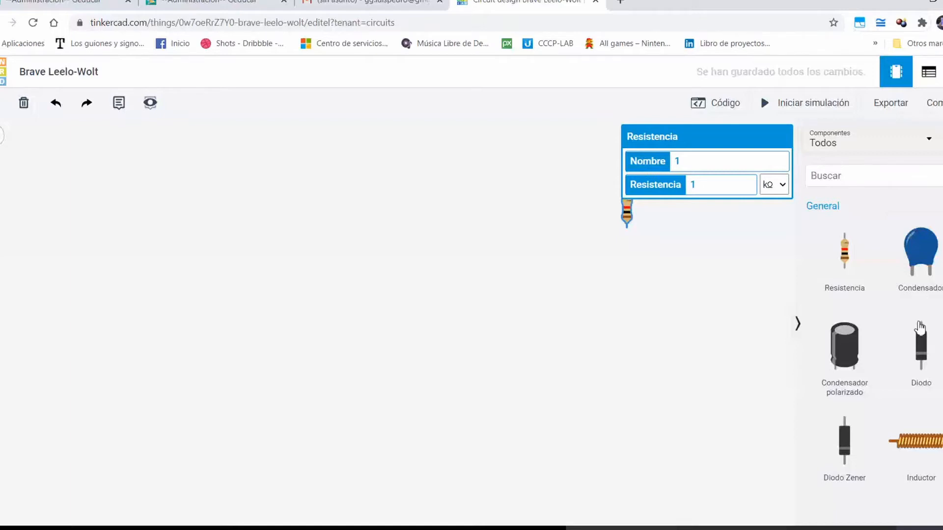
pyautogui.scroll(-7, 920, 327)
pyautogui.scroll(1, 919, 336)
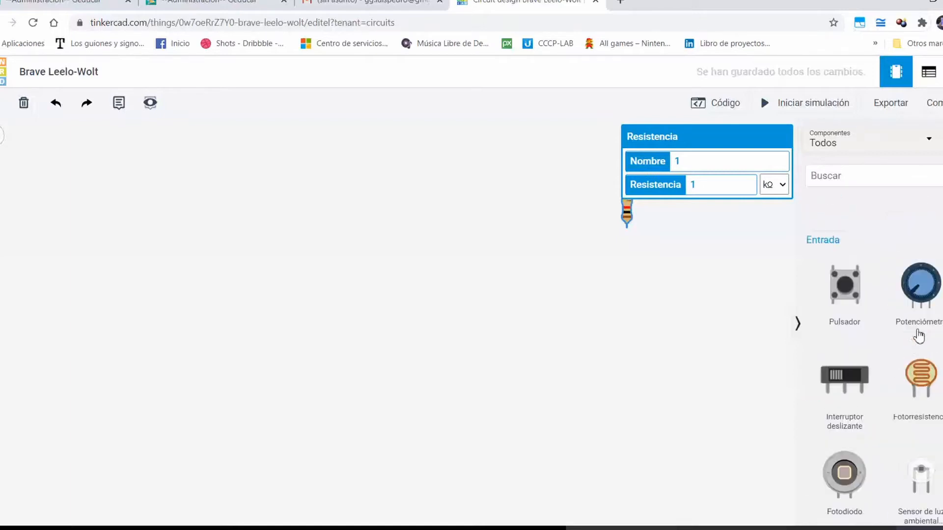
pyautogui.scroll(6, 919, 336)
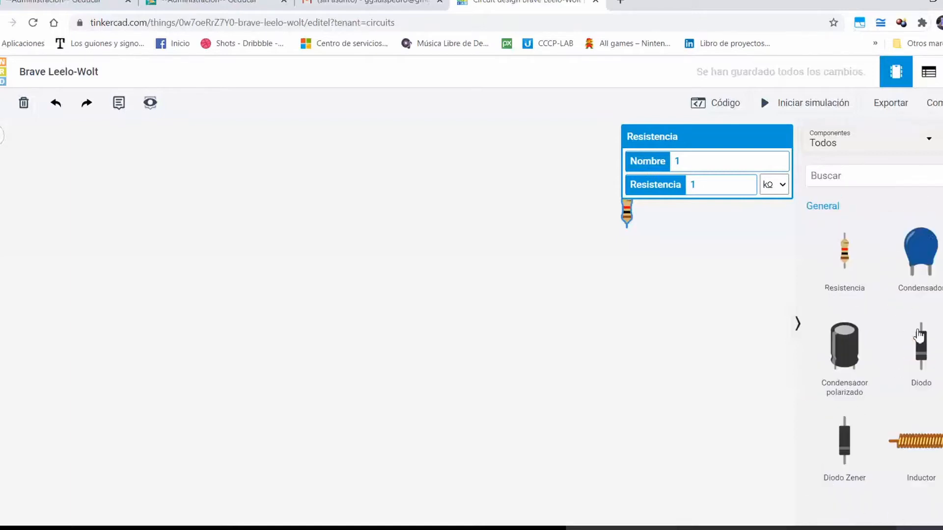
# Step: Try to find a breadboard by searching the components for "protobo" and "prot", and clear the search
pyautogui.click(863, 176)
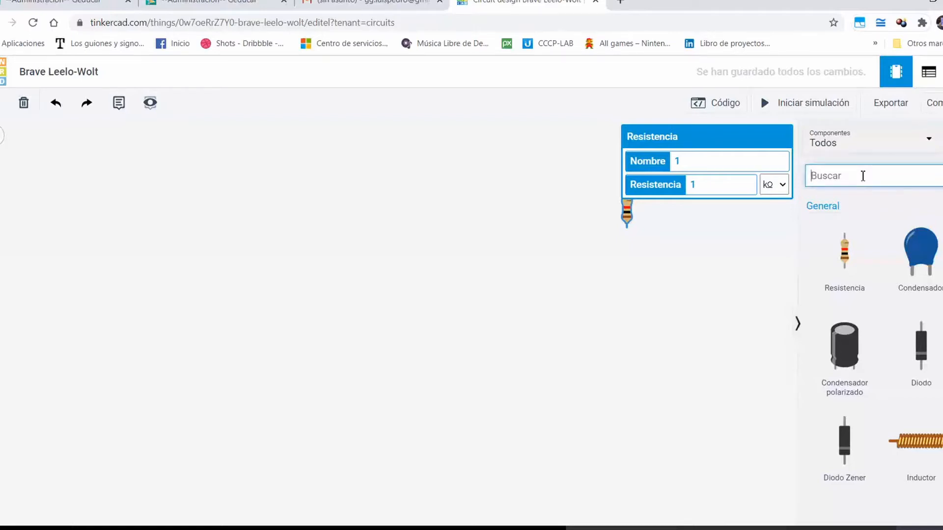
pyautogui.write('prot')
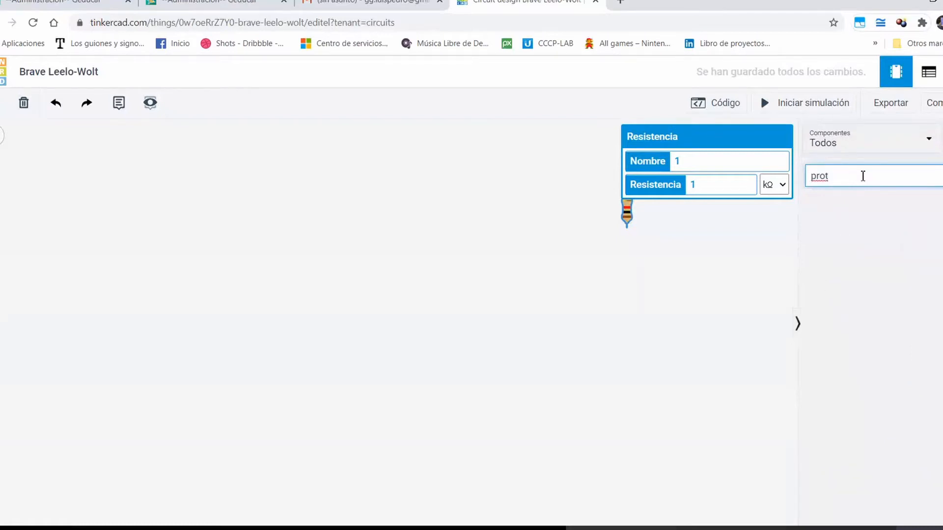
pyautogui.write('obo')
pyautogui.press('BackSpace')
pyautogui.press('BackSpace')
pyautogui.press('BackSpace')
pyautogui.press('BackSpace')
pyautogui.press('BackSpace')
pyautogui.press('BackSpace')
pyautogui.press('BackSpace')
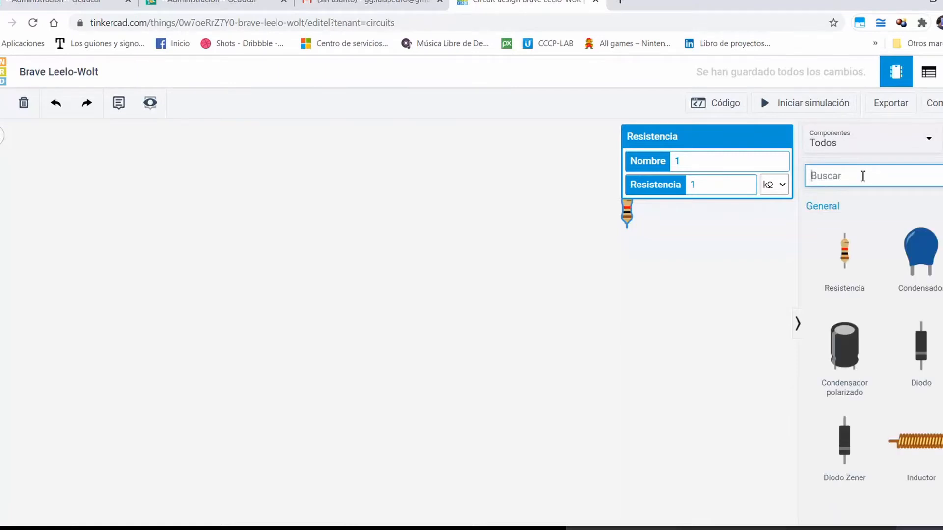
pyautogui.write('proy')
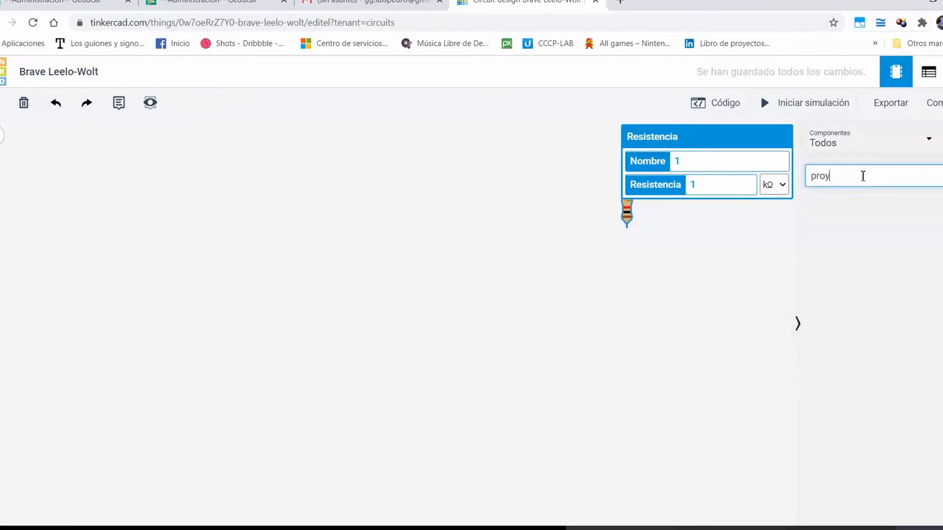
pyautogui.press('BackSpace')
pyautogui.write('t')
pyautogui.press('BackSpace')
pyautogui.press('BackSpace')
pyautogui.press('BackSpace')
pyautogui.press('BackSpace')
# Step: Place a red LED from the Salida components in the circuit workspace
pyautogui.scroll(-5, 875, 344)
pyautogui.scroll(-8, 875, 359)
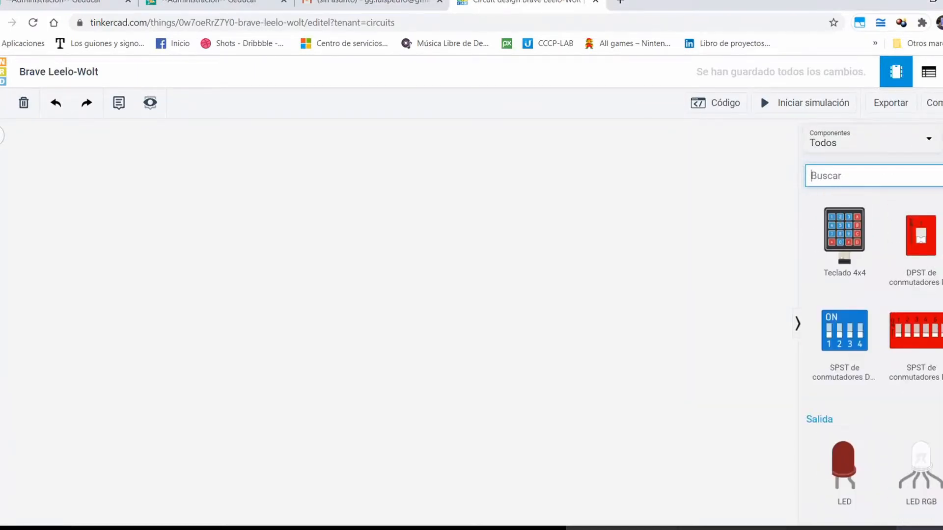
pyautogui.scroll(7, 841, 269)
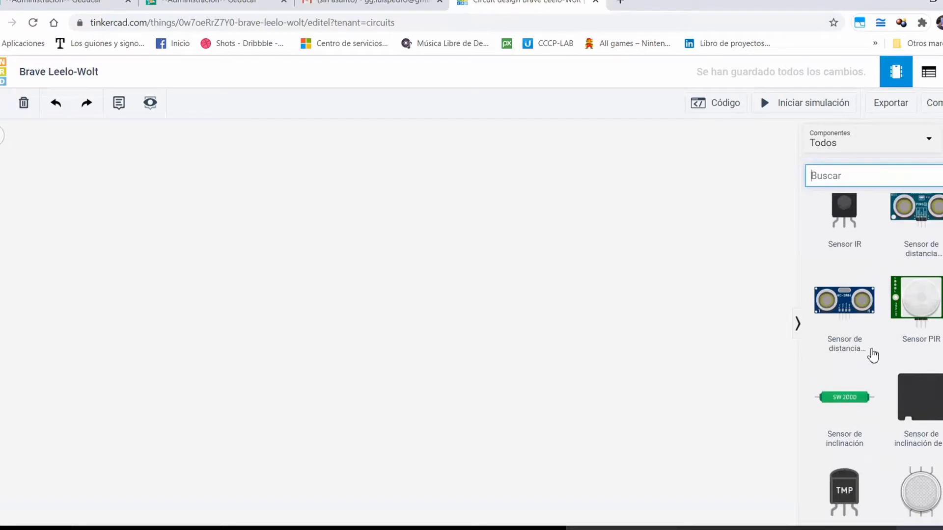
pyautogui.scroll(-3, 931, 314)
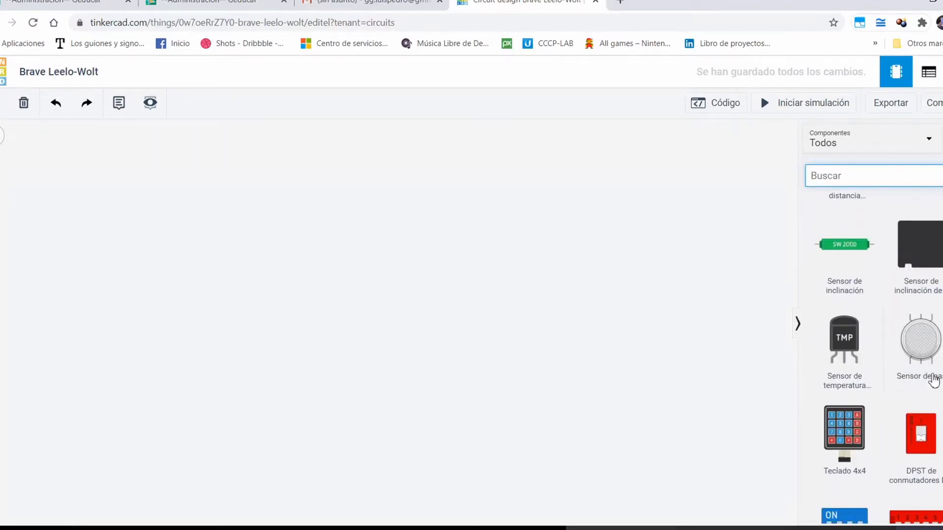
pyautogui.scroll(-2, 923, 366)
pyautogui.scroll(-6, 922, 366)
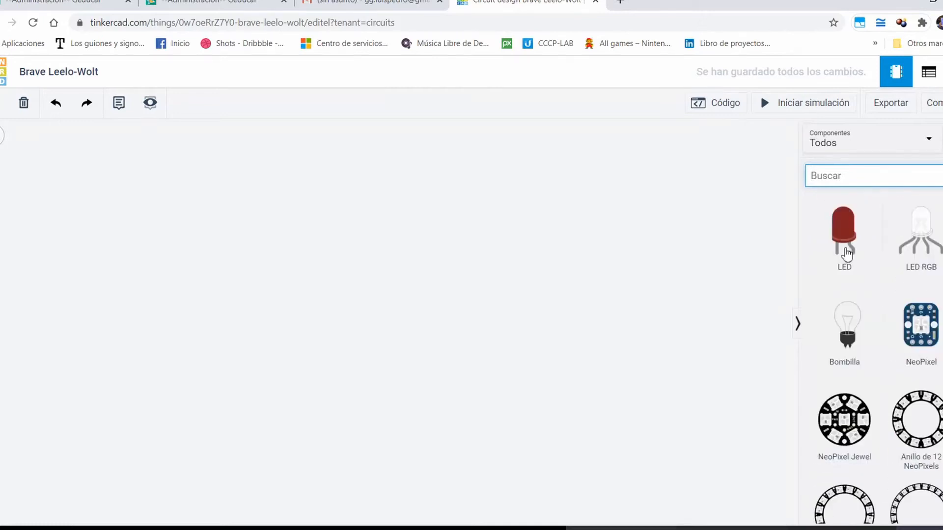
pyautogui.moveTo(842, 245); pyautogui.dragTo(591, 236)
# Step: Place a small breadboard (Placa de pruebas pequeña) in the workspace beside the LED
pyautogui.scroll(-10, 848, 288)
pyautogui.scroll(-5, 848, 290)
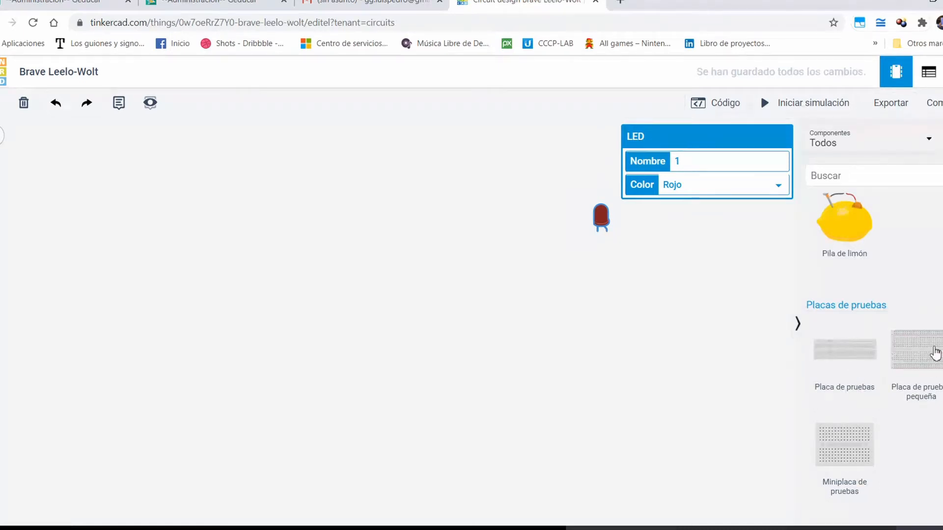
pyautogui.moveTo(935, 353); pyautogui.dragTo(371, 259)
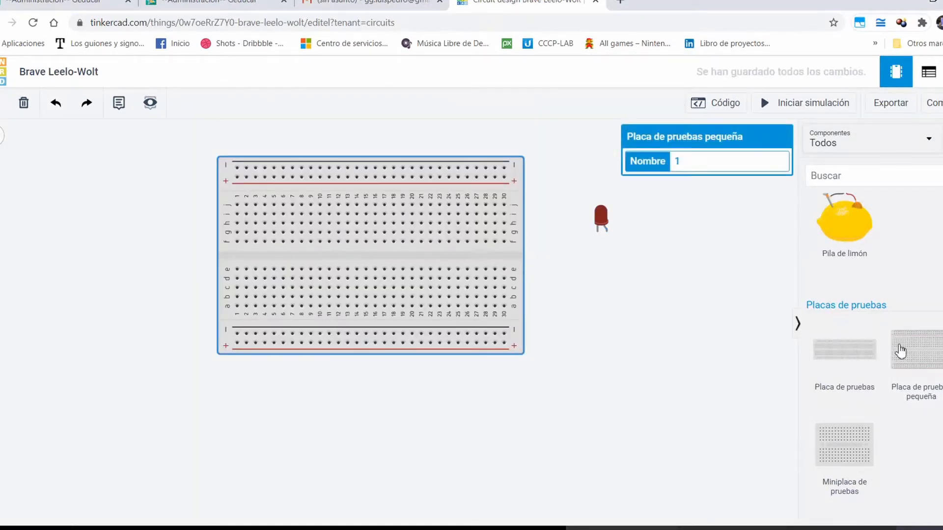
# Step: Place an HC-SR04 ultrasonic distance sensor below the LED, beside the breadboard
pyautogui.scroll(-15, 900, 351)
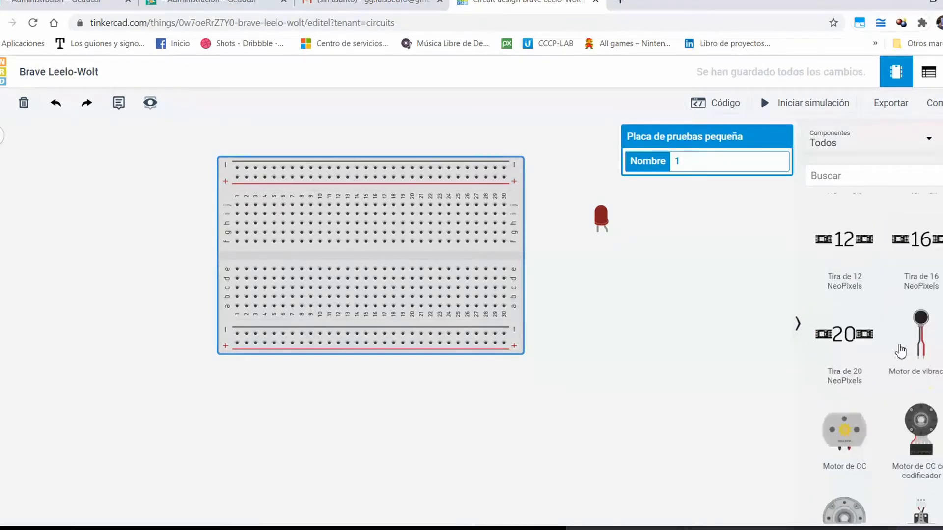
pyautogui.scroll(10, 901, 350)
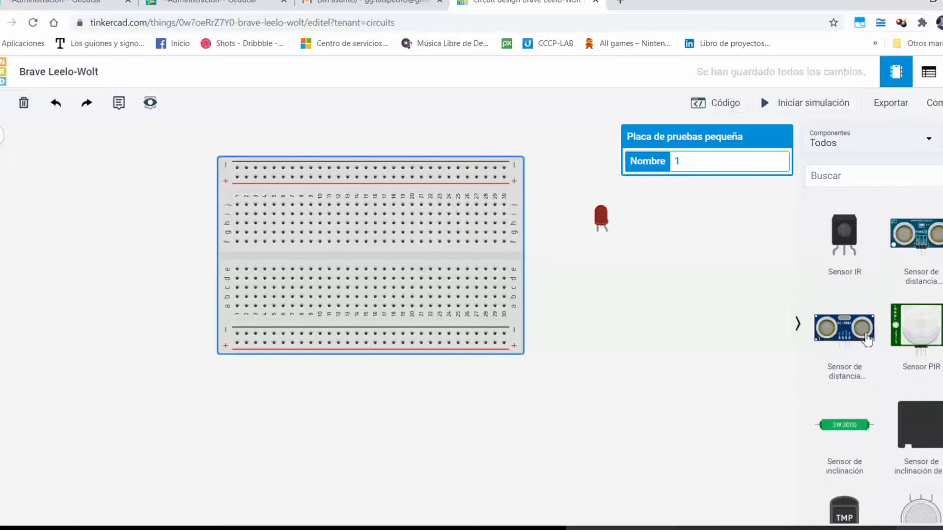
pyautogui.moveTo(867, 339); pyautogui.dragTo(656, 330)
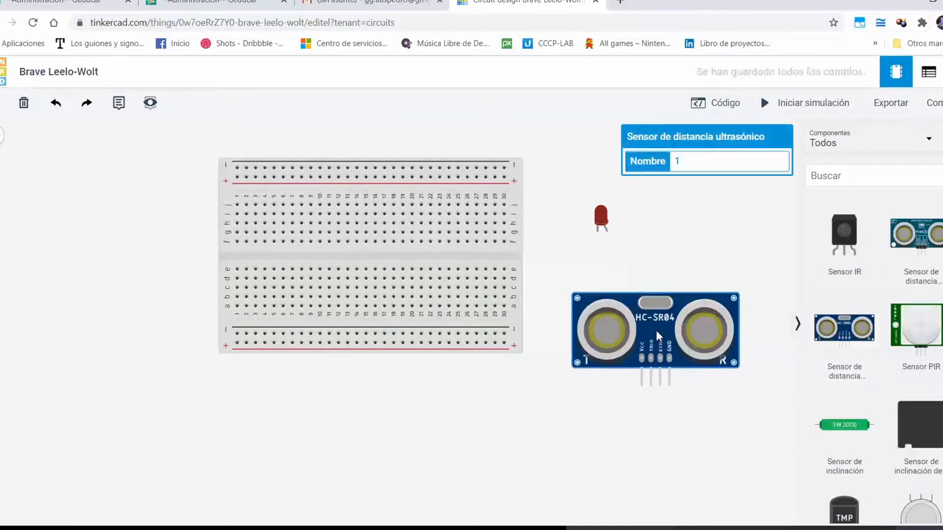
# Step: Search the components for "arduino" and place an Arduino Uno R3 at the lower edge of the breadboard
pyautogui.scroll(2, 896, 305)
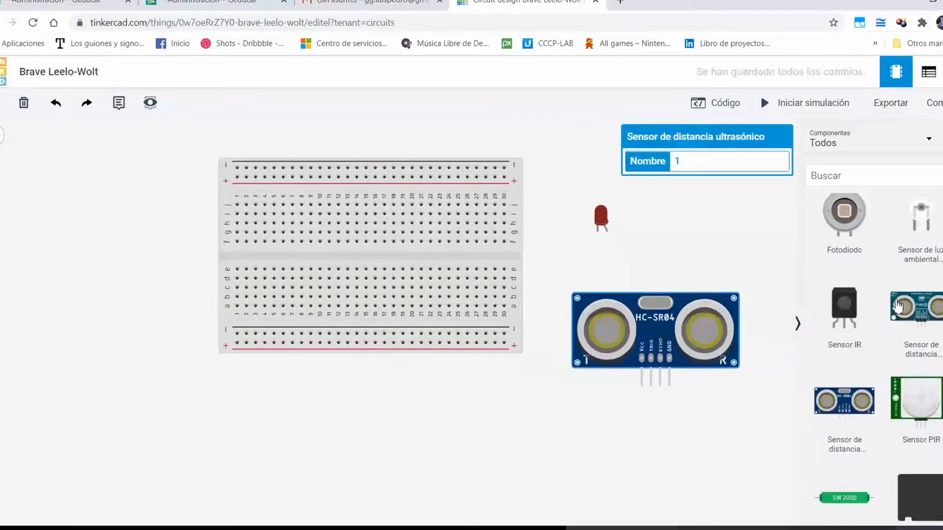
pyautogui.scroll(1, 896, 306)
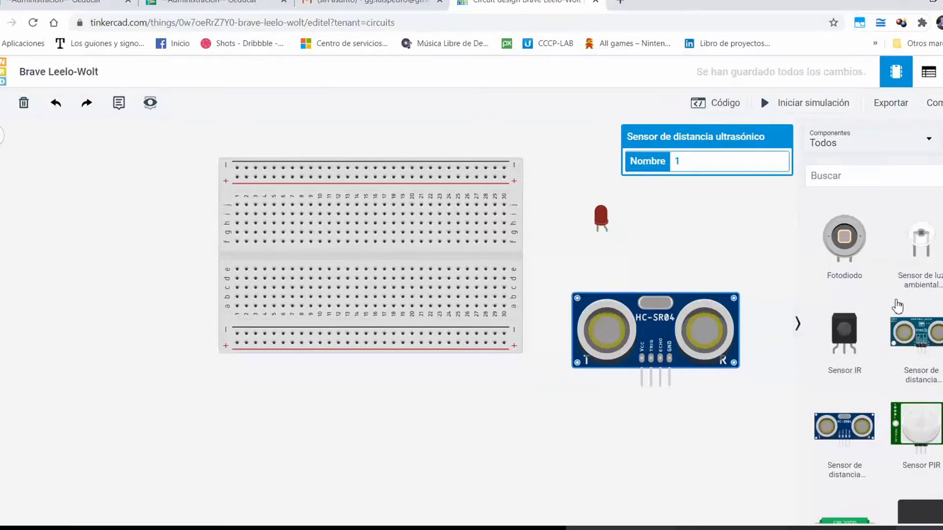
pyautogui.scroll(2, 878, 312)
pyautogui.scroll(3, 877, 313)
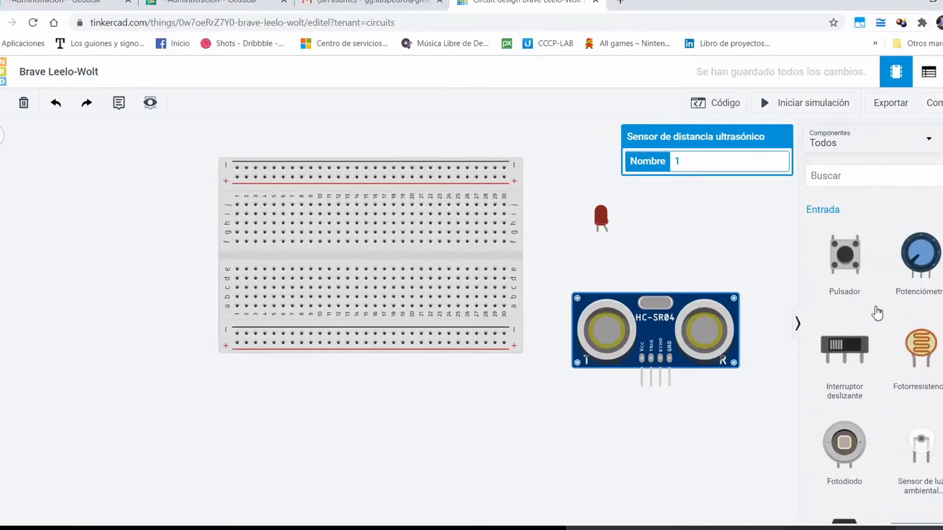
pyautogui.scroll(5, 877, 313)
pyautogui.click(849, 183)
pyautogui.write('ardui')
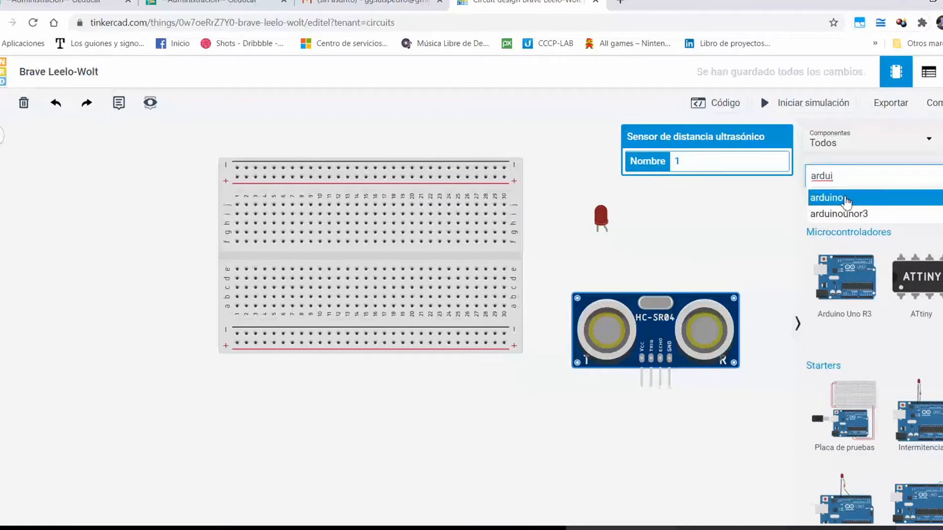
pyautogui.click(844, 197)
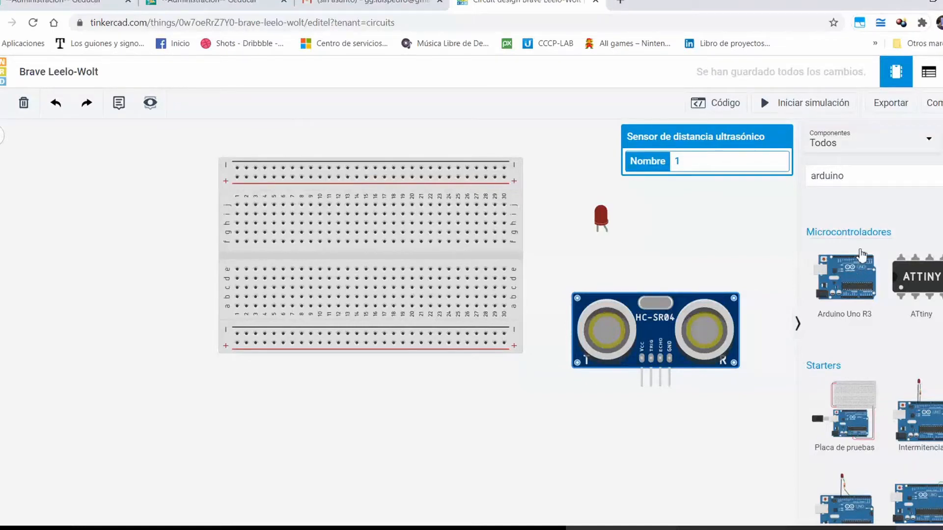
pyautogui.moveTo(857, 267); pyautogui.dragTo(388, 411)
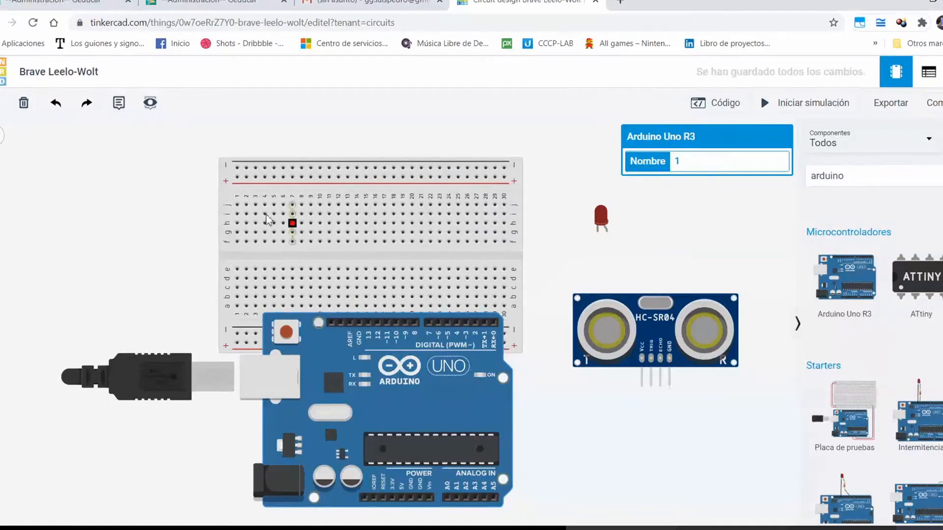
# Step: Move the small breadboard up so it sits clear of the Arduino Uno, just above its digital pins
pyautogui.moveTo(223, 195); pyautogui.dragTo(238, 149)
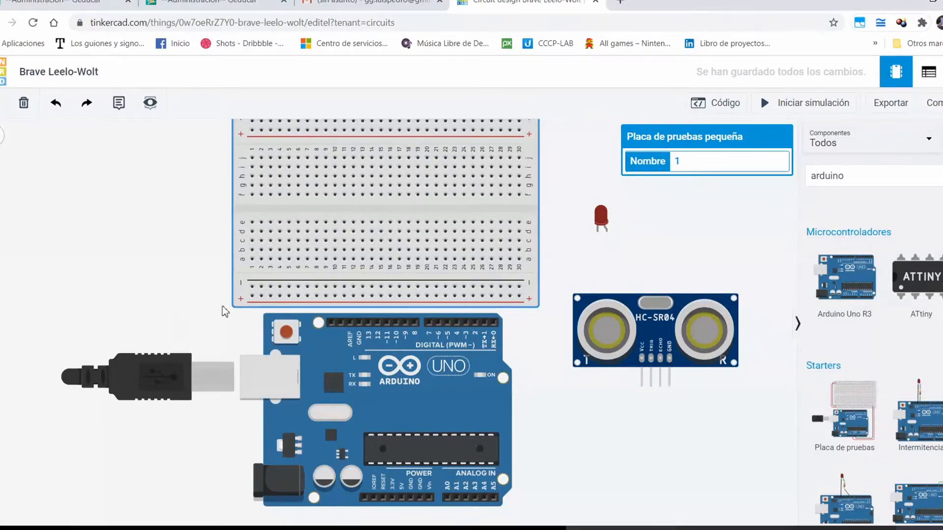
pyautogui.scroll(3, 207, 298)
pyautogui.scroll(-2, 209, 300)
pyautogui.scroll(-2, 209, 300)
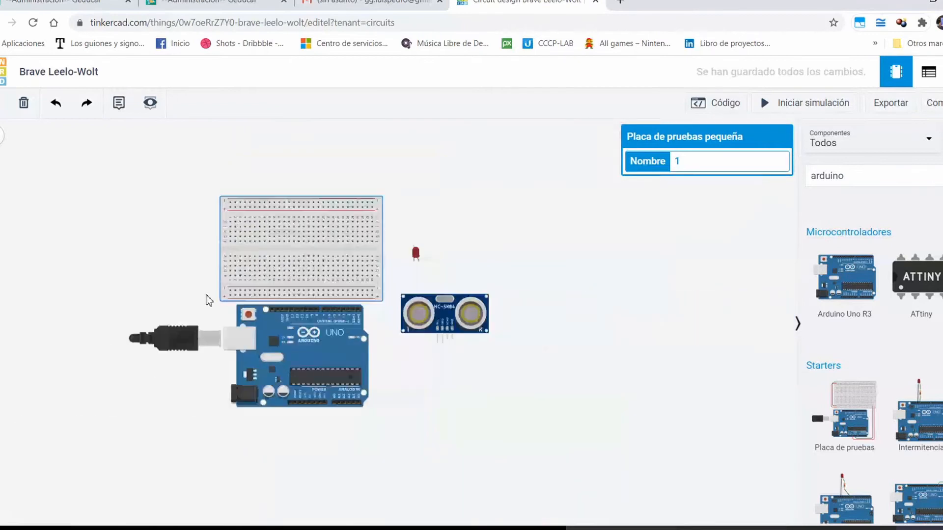
pyautogui.scroll(2, 208, 300)
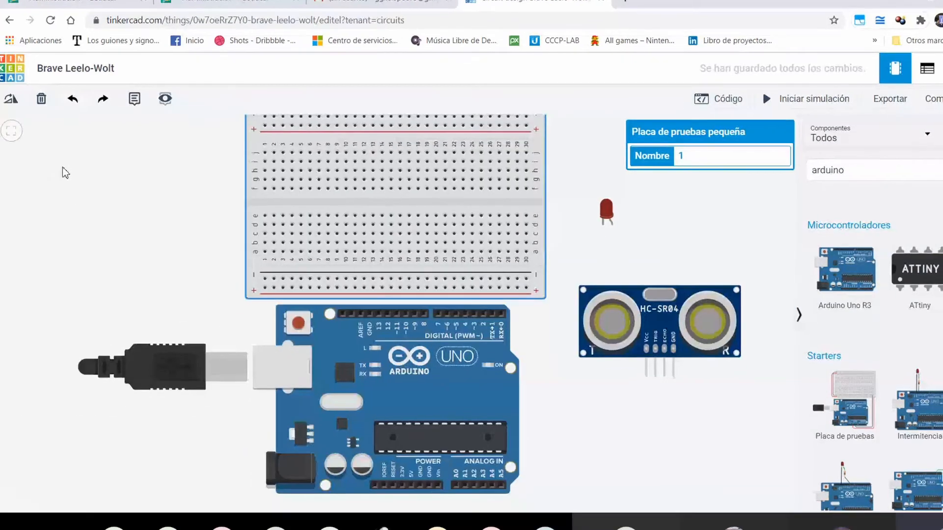
pyautogui.click(14, 135)
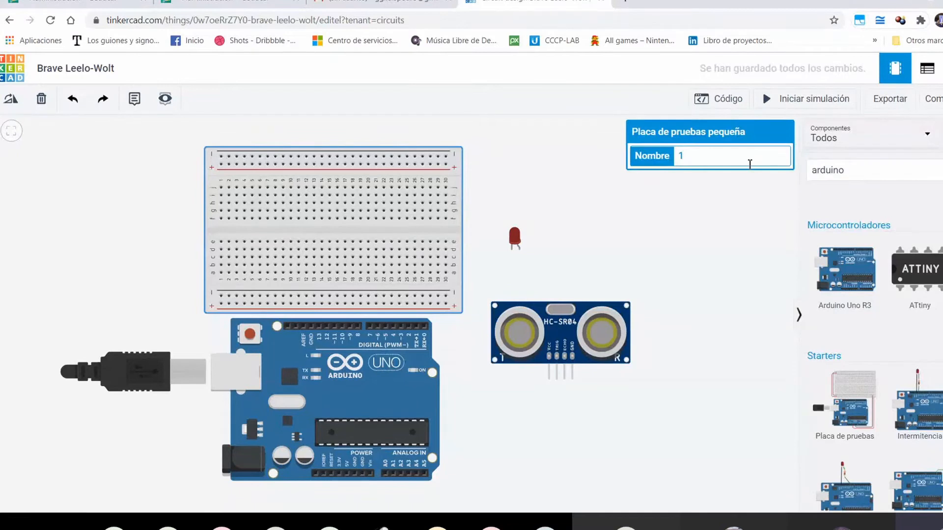
# Step: Rotate the breadboard through a full turn back to its horizontal orientation above the Arduino
pyautogui.press('r')
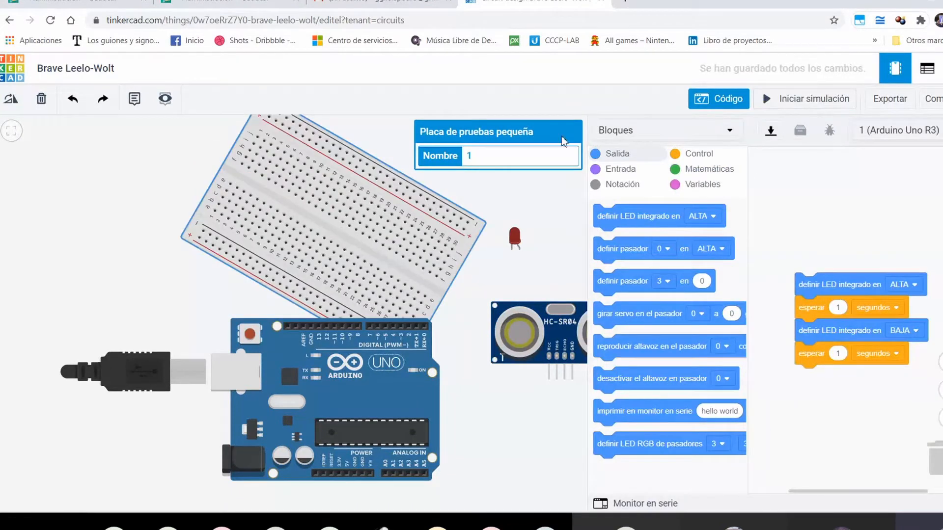
pyautogui.moveTo(457, 266); pyautogui.dragTo(456, 264)
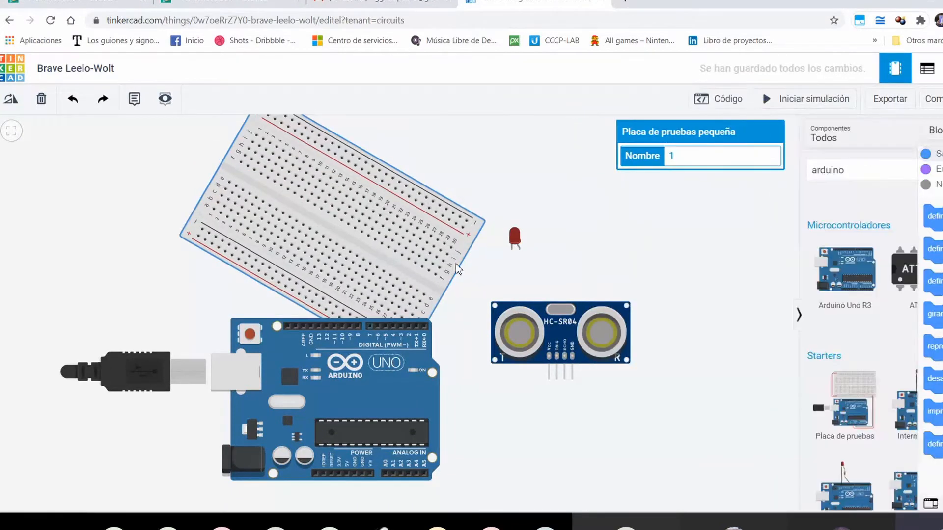
pyautogui.click(11, 100)
pyautogui.click(11, 99)
pyautogui.click(12, 99)
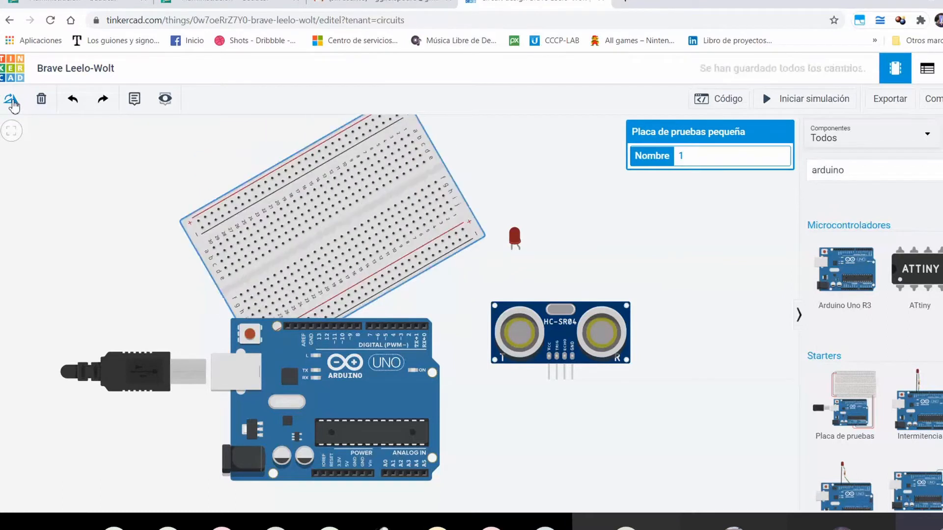
pyautogui.click(11, 100)
# Step: Search the components for "resi", place a resistor beside the LED, and move the ultrasonic sensor down and away from both
pyautogui.click(842, 172)
pyautogui.doubleClick(842, 172)
pyautogui.write('resi')
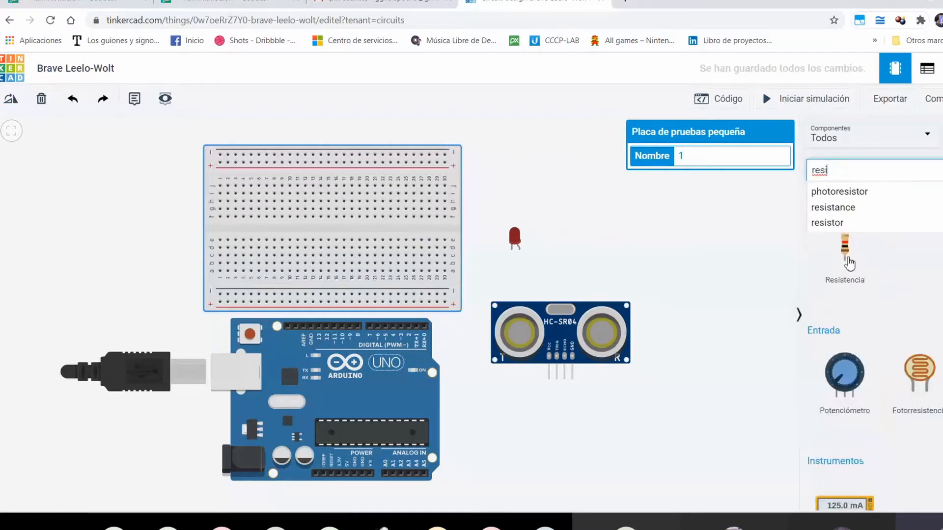
pyautogui.moveTo(844, 248); pyautogui.dragTo(612, 235)
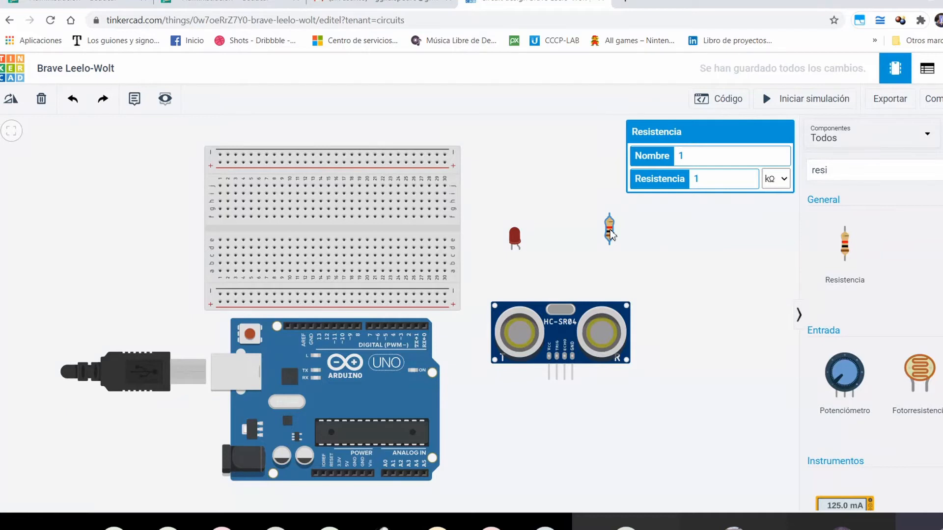
pyautogui.moveTo(596, 321); pyautogui.dragTo(720, 407)
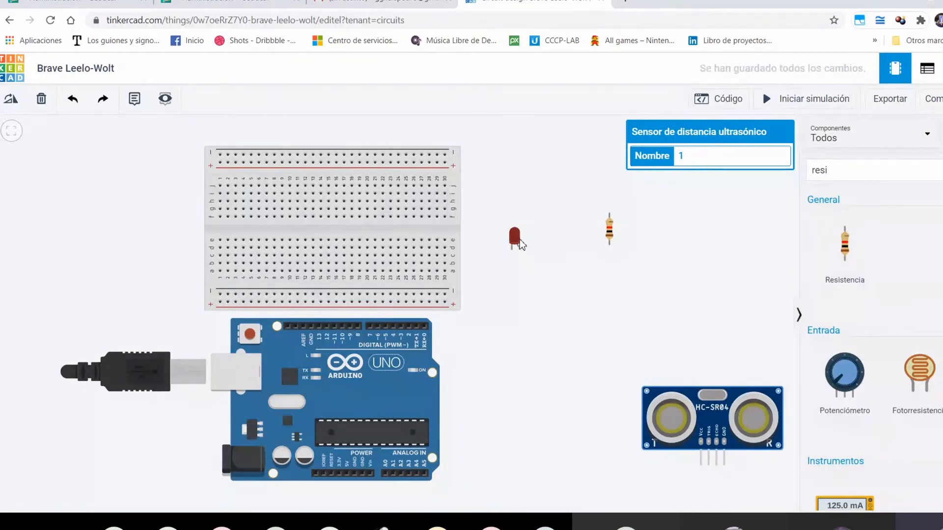
# Step: Open the Arduino's code editor and switch it from blocks to text (Texto)
pyautogui.click(717, 104)
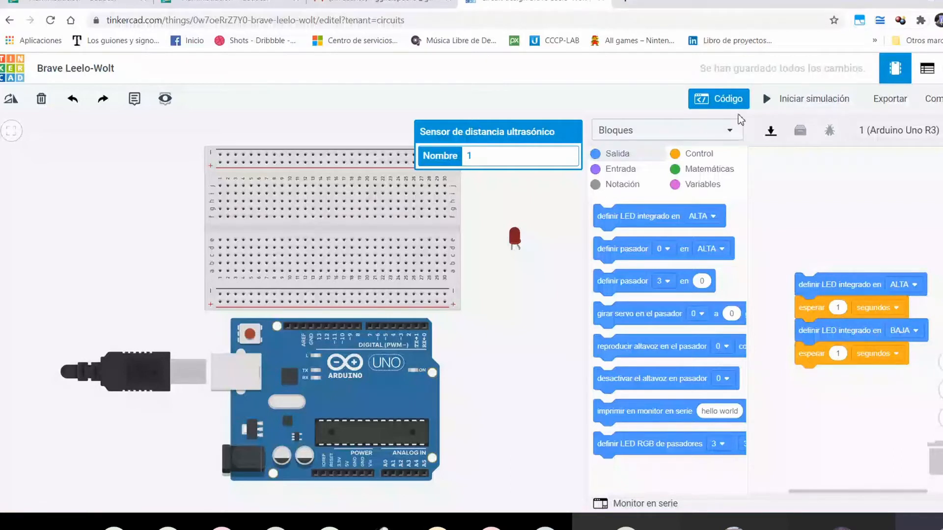
pyautogui.click(729, 131)
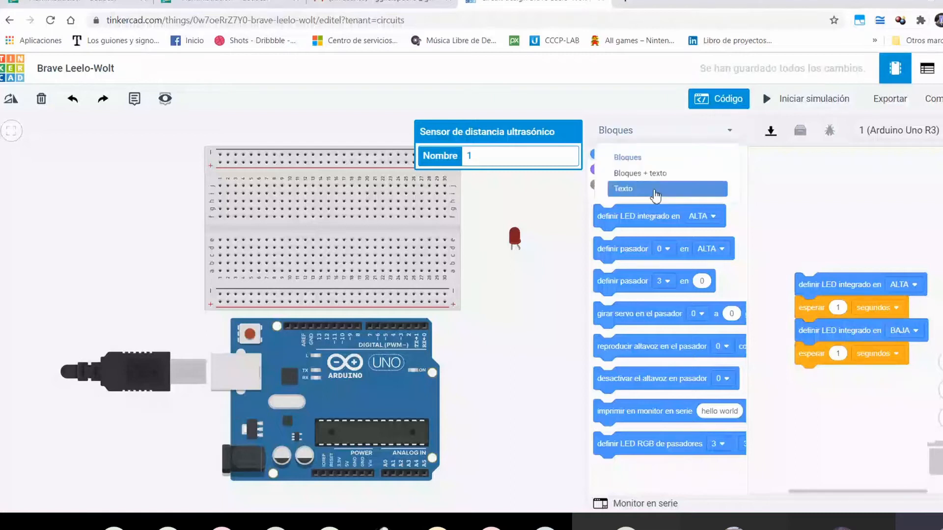
pyautogui.click(655, 193)
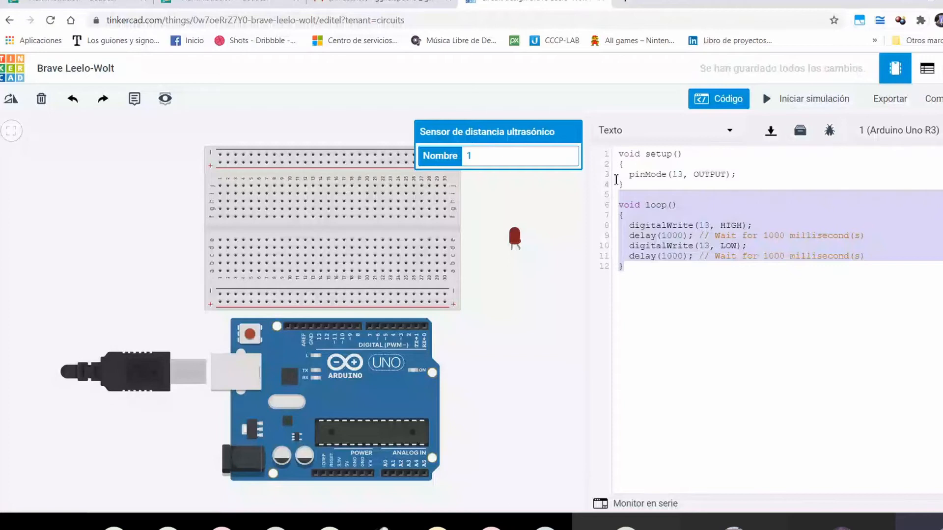
# Step: Examine the setup and loop functions of the default Arduino code, and close the code editor
pyautogui.click(616, 180)
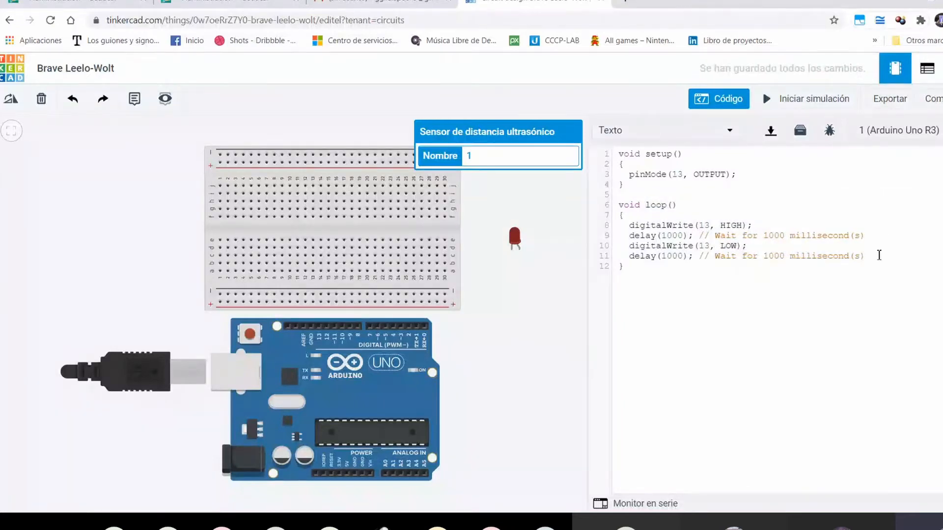
pyautogui.moveTo(879, 256); pyautogui.dragTo(619, 227)
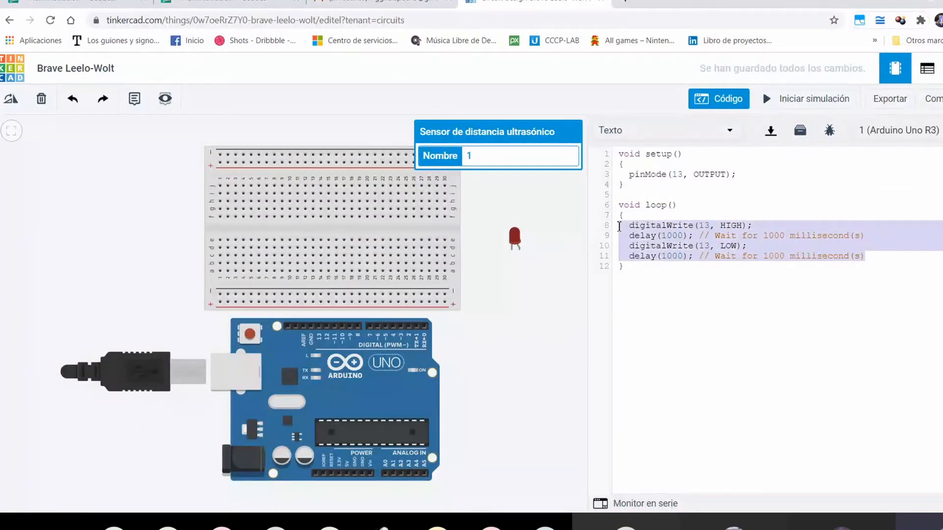
pyautogui.click(619, 226)
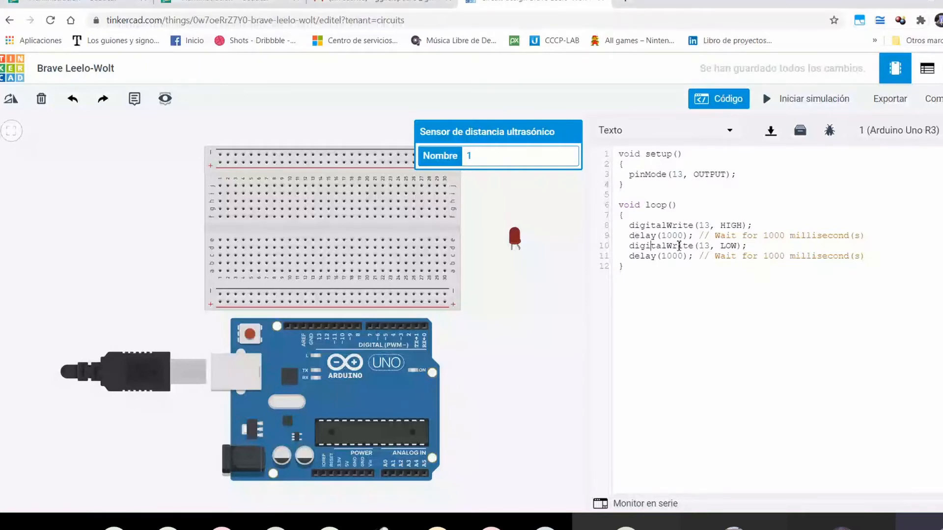
pyautogui.moveTo(653, 267); pyautogui.dragTo(584, 132)
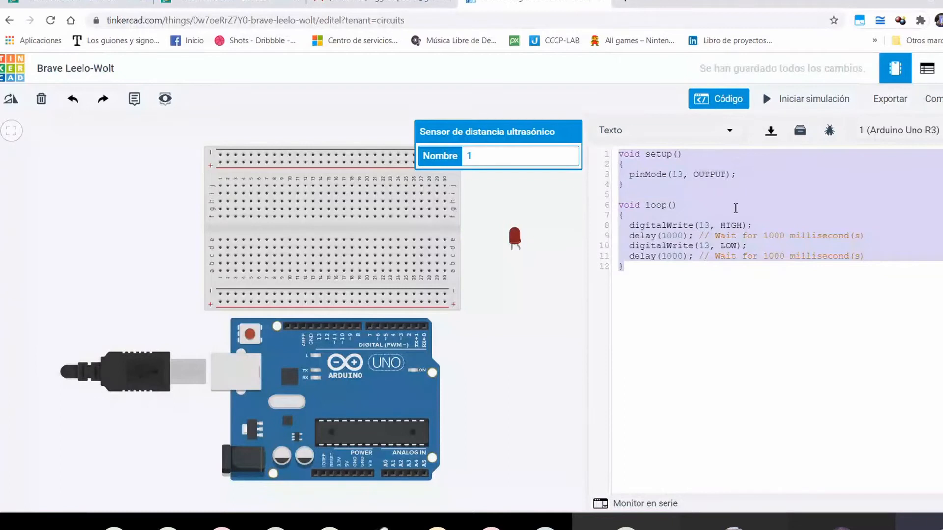
pyautogui.click(722, 100)
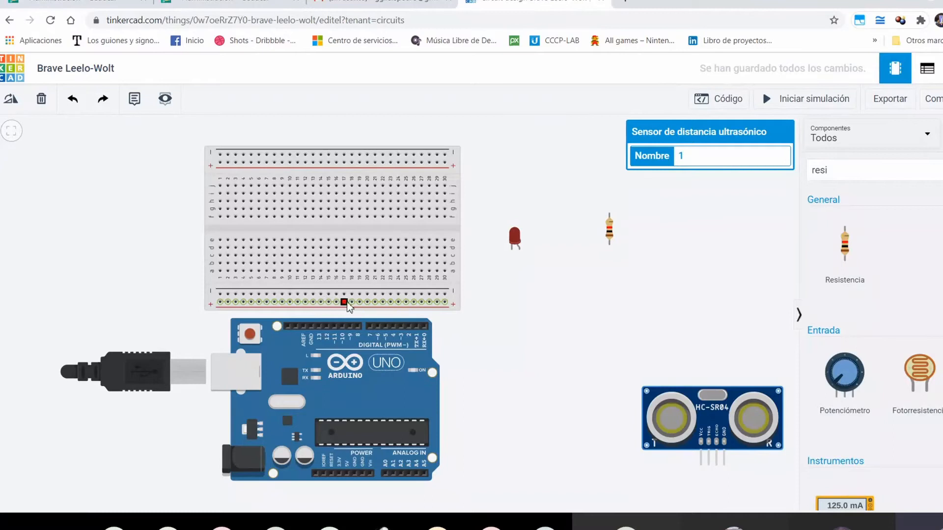
# Step: Examine how the breadboard's power rails and numbered hole columns are connected, and their position relative to the Arduino's pins
pyautogui.scroll(3, 355, 307)
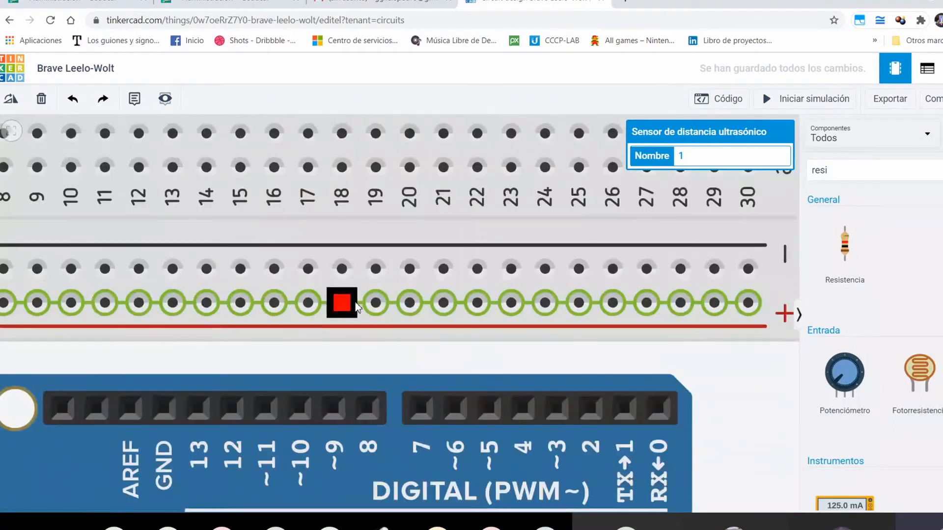
pyautogui.scroll(-1, 357, 307)
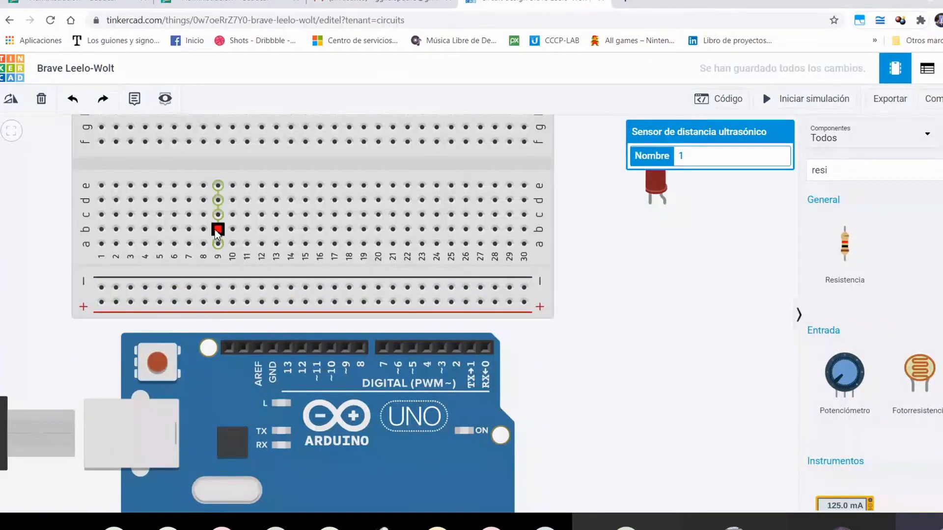
pyautogui.moveTo(592, 289); pyautogui.dragTo(618, 430)
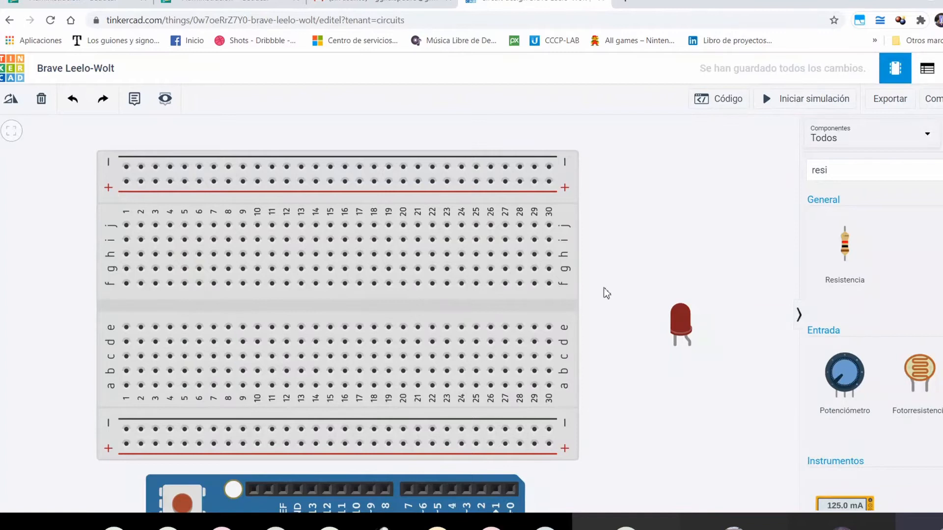
pyautogui.click(11, 131)
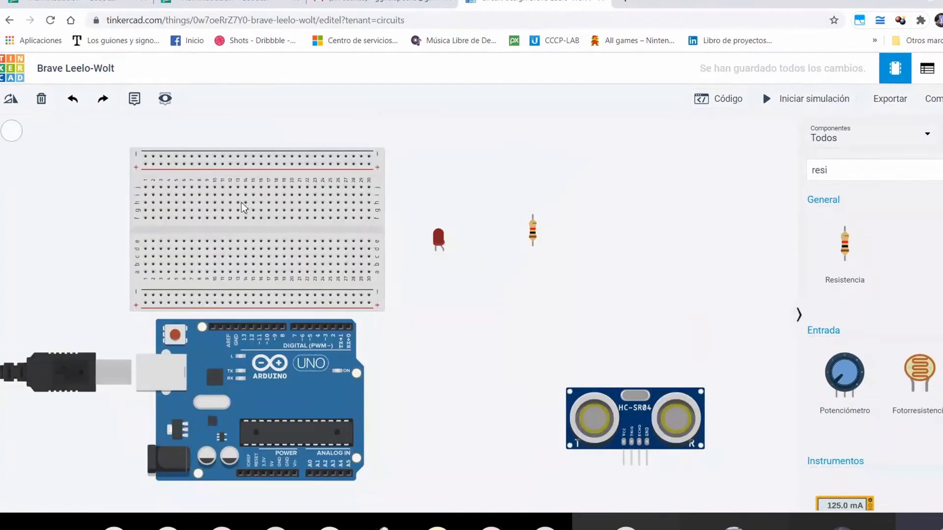
pyautogui.scroll(1, 125, 293)
pyautogui.scroll(2, 124, 293)
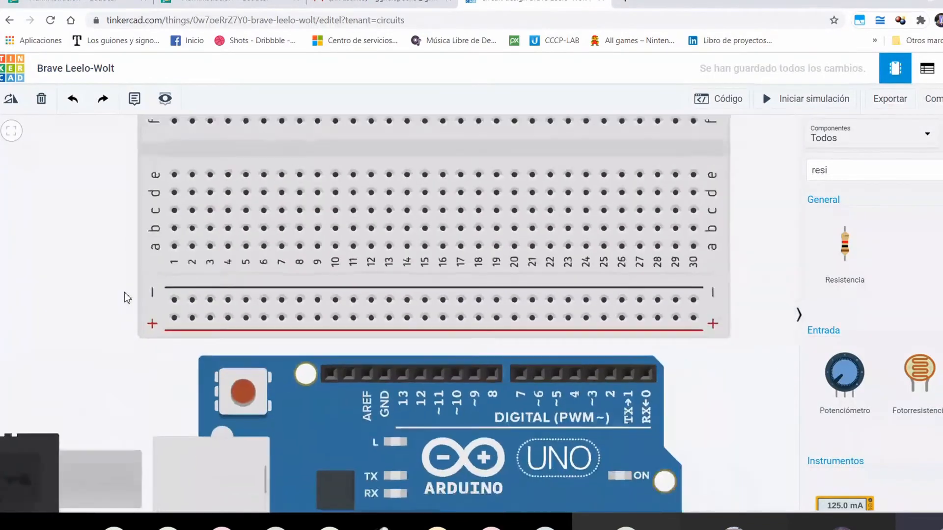
pyautogui.scroll(-4, 125, 292)
pyautogui.scroll(2, 125, 293)
# Step: Insert the red LED into columns 7 and 8, row d, of the breadboard and shift the board slightly sideways along the Arduino
pyautogui.click(437, 238)
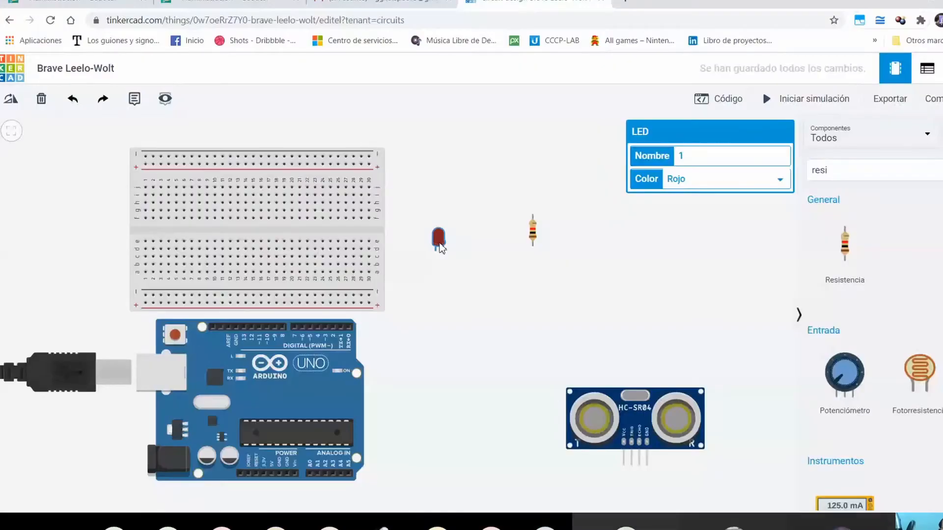
pyautogui.moveTo(438, 240); pyautogui.dragTo(194, 254)
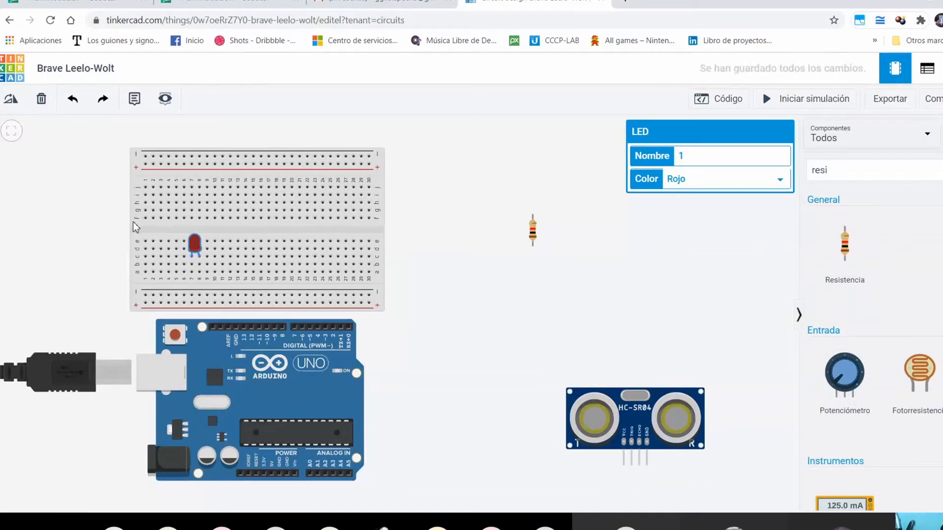
pyautogui.moveTo(133, 222); pyautogui.dragTo(162, 222)
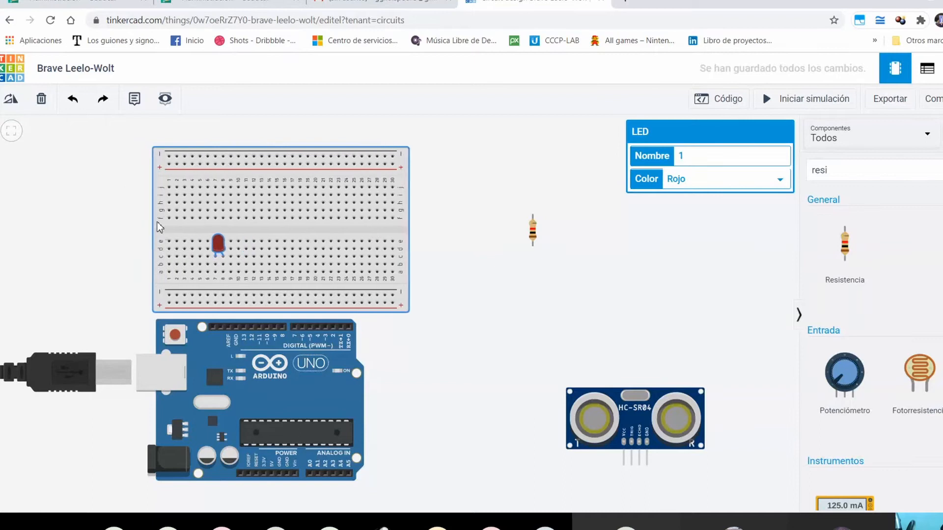
pyautogui.click(219, 248)
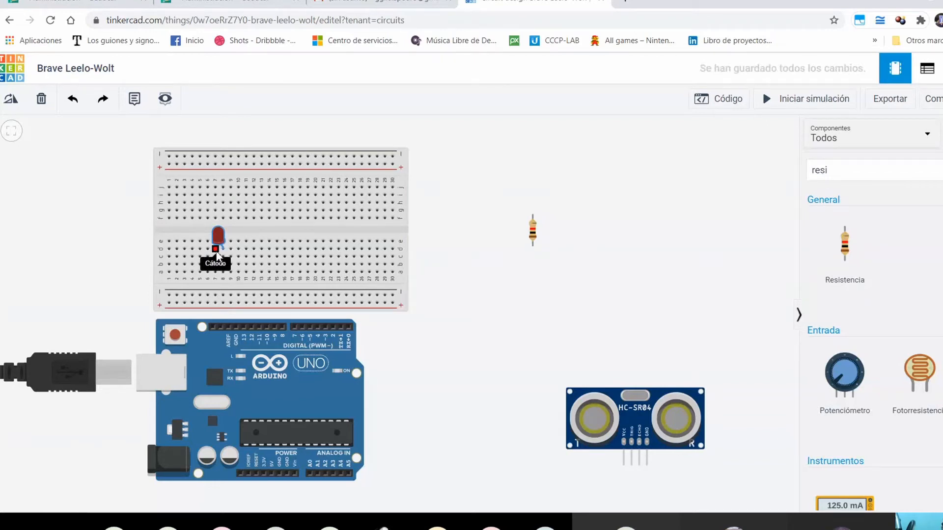
# Step: Wire the LED's cathode column, from row a of column 7, to the breadboard's lower negative rail
pyautogui.click(216, 251)
pyautogui.click(215, 273)
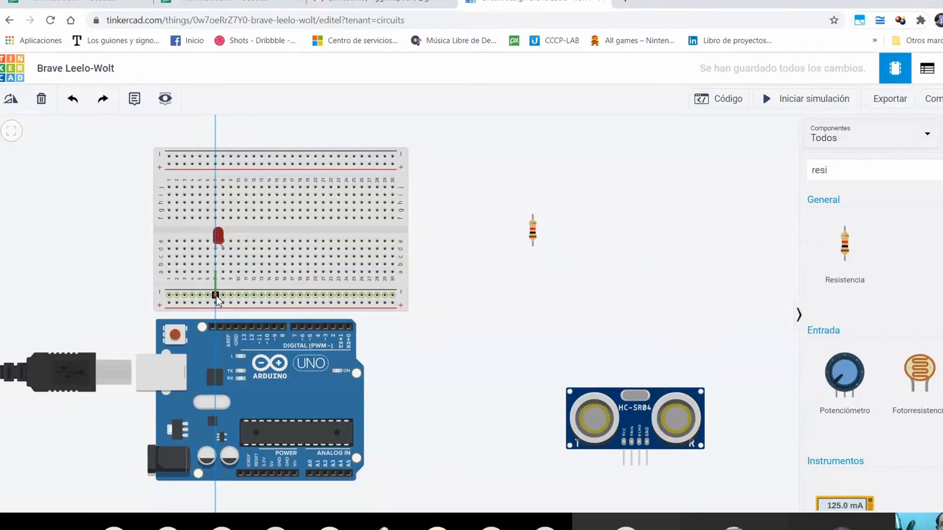
pyautogui.click(216, 296)
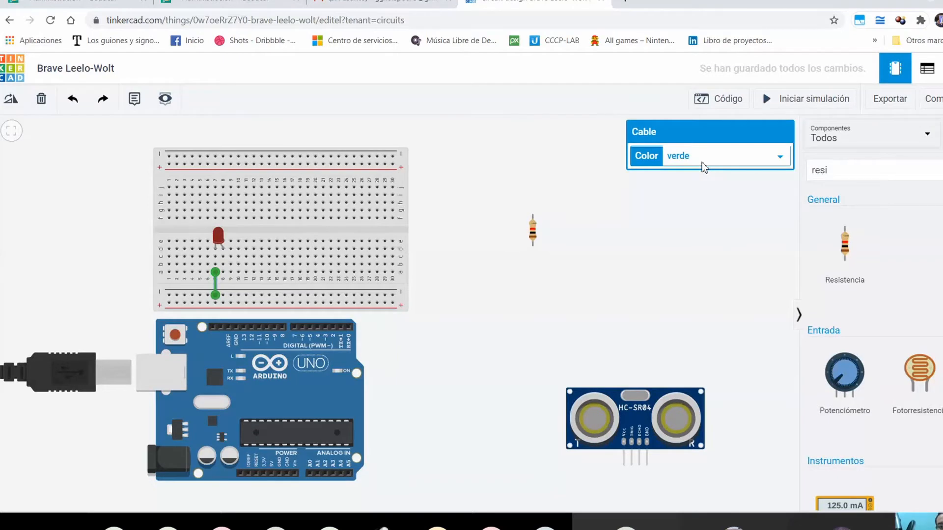
# Step: Set the color of the cable between the LED's cathode column and the lower negative rail to black (negro)
pyautogui.click(691, 170)
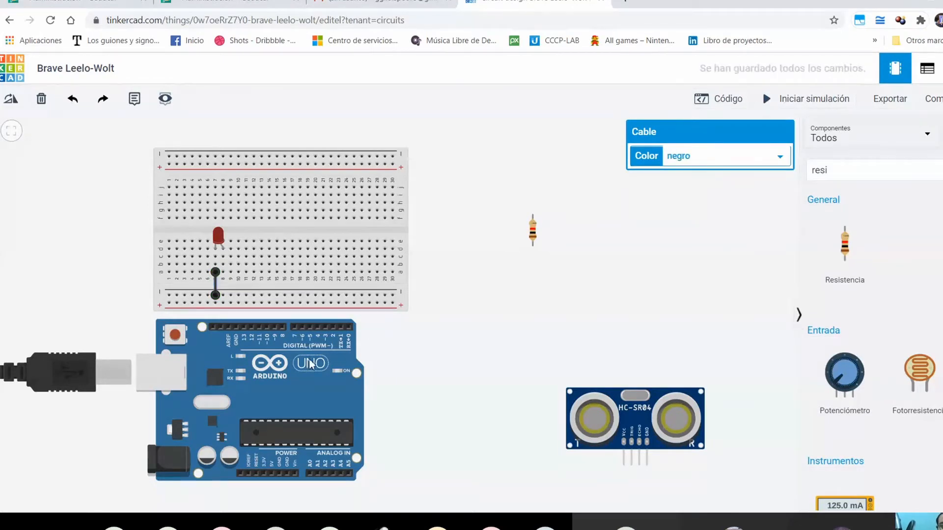
# Step: Wire the LED's anode column, from row a of column 8, to Arduino pin 13 and color the cable red
pyautogui.click(223, 245)
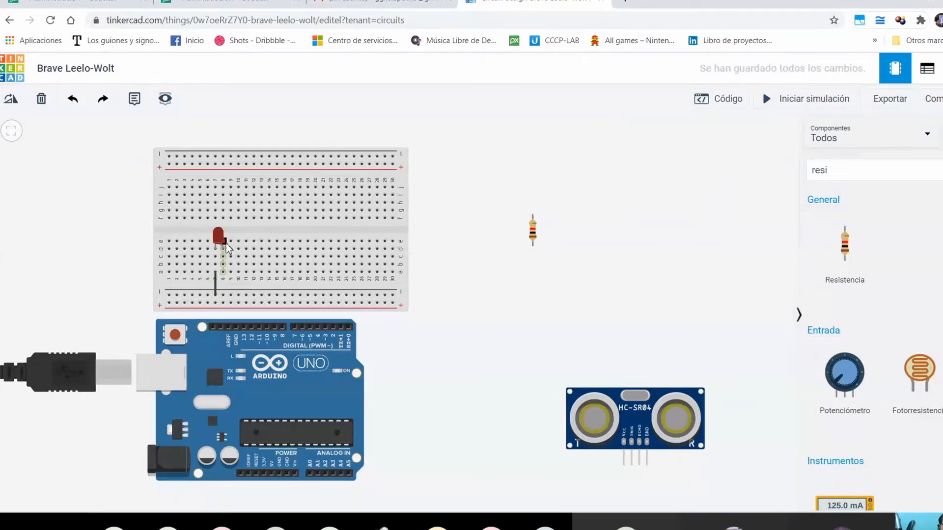
pyautogui.click(223, 273)
pyautogui.click(238, 303)
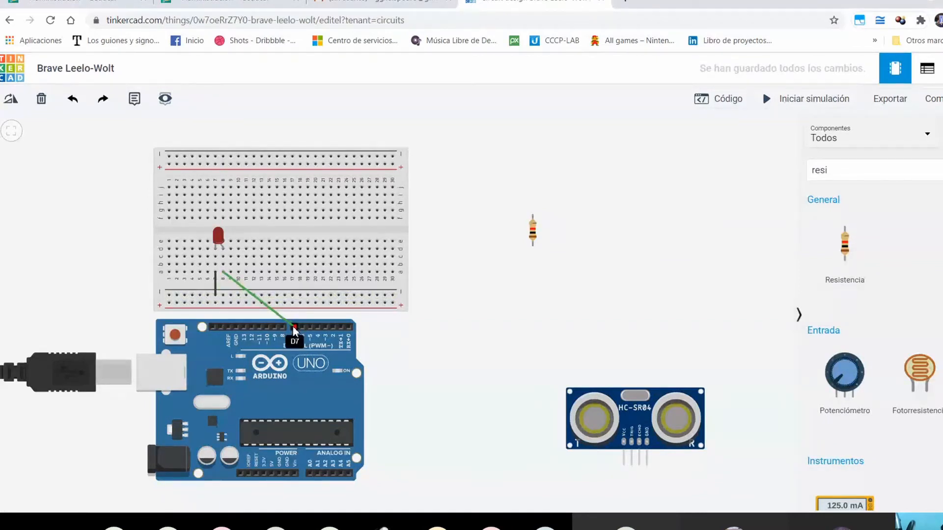
pyautogui.click(244, 328)
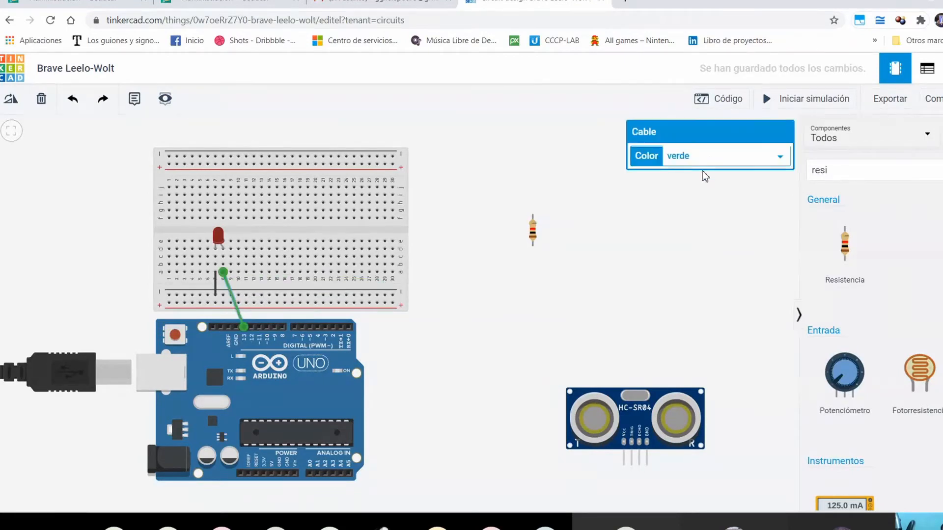
pyautogui.click(692, 184)
pyautogui.click(484, 298)
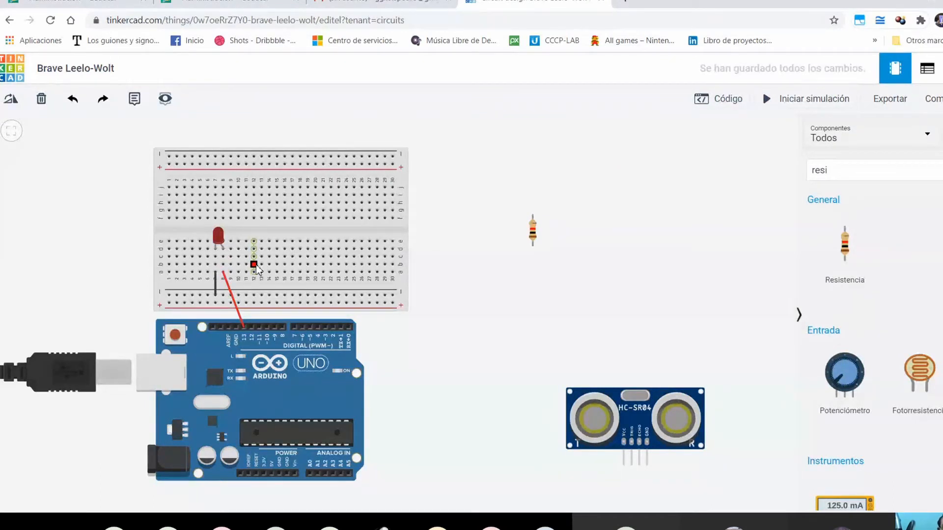
# Step: Wire the breadboard's lower negative rail at column 1 to the Arduino's GND pin beside pin 13, and color the cable black
pyautogui.click(169, 295)
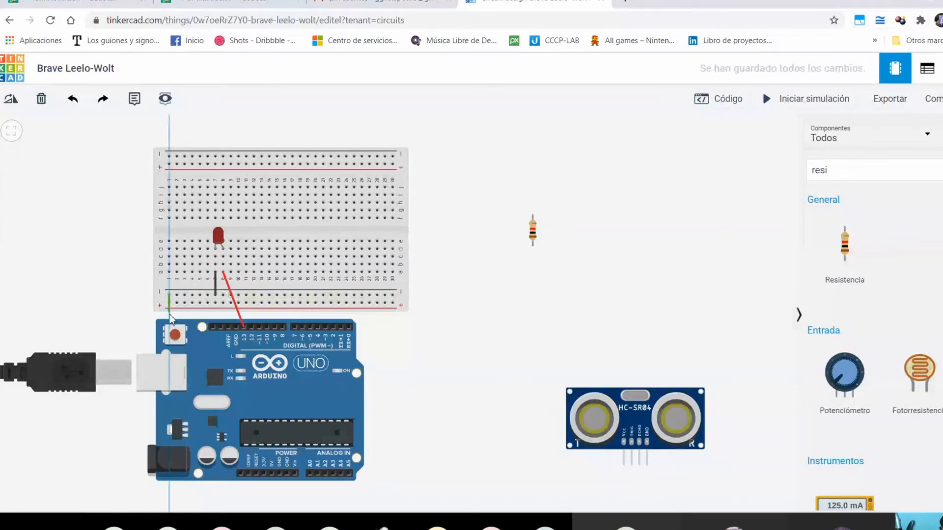
pyautogui.click(196, 344)
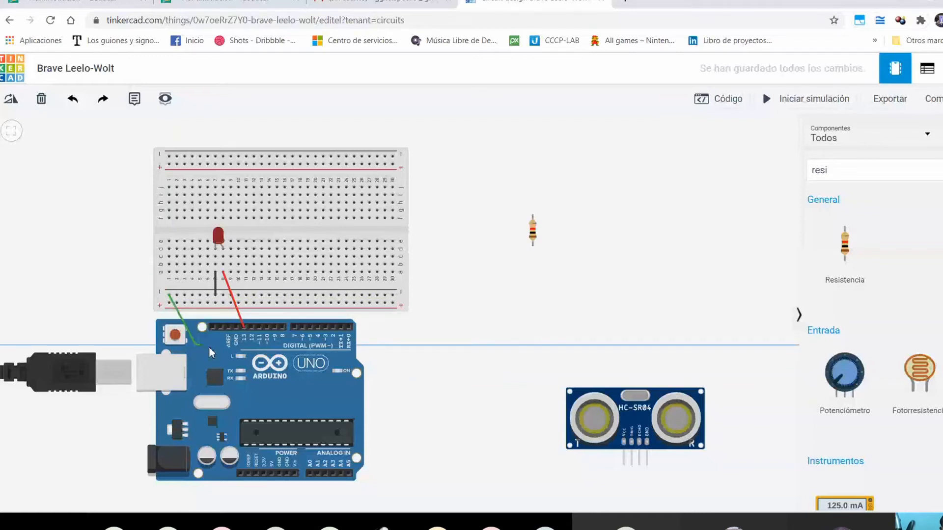
pyautogui.click(234, 326)
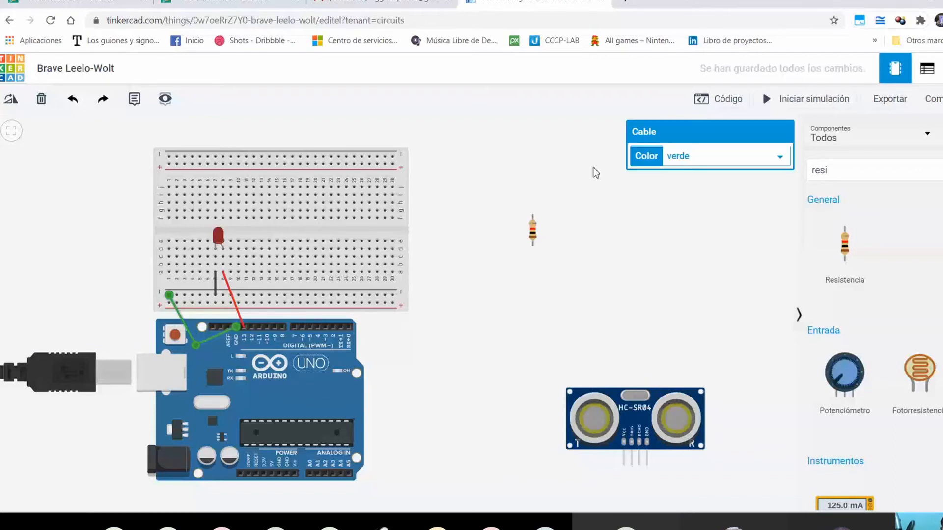
pyautogui.click(691, 161)
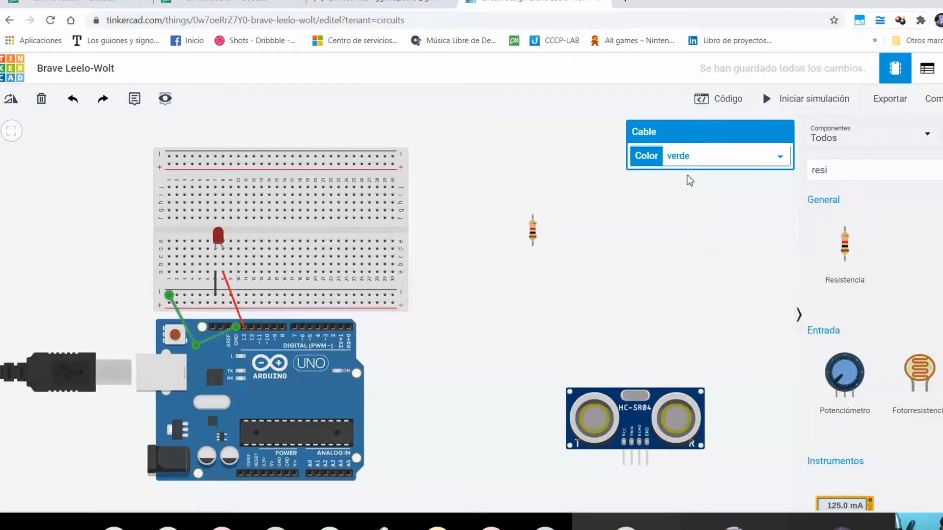
pyautogui.click(688, 176)
pyautogui.click(440, 363)
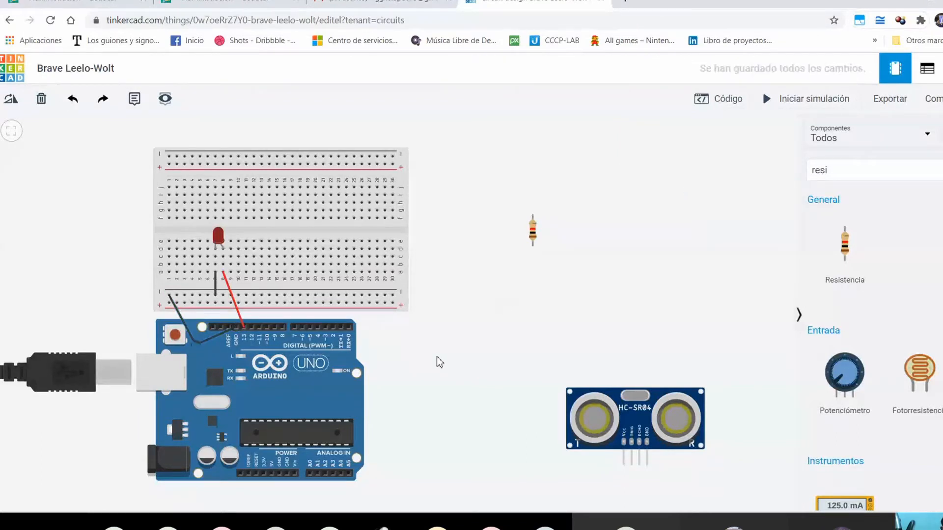
# Step: Wire the breadboard's lower positive rail at column 30 around the Arduino to its 5V pin, and color the cable red (rojo)
pyautogui.click(392, 303)
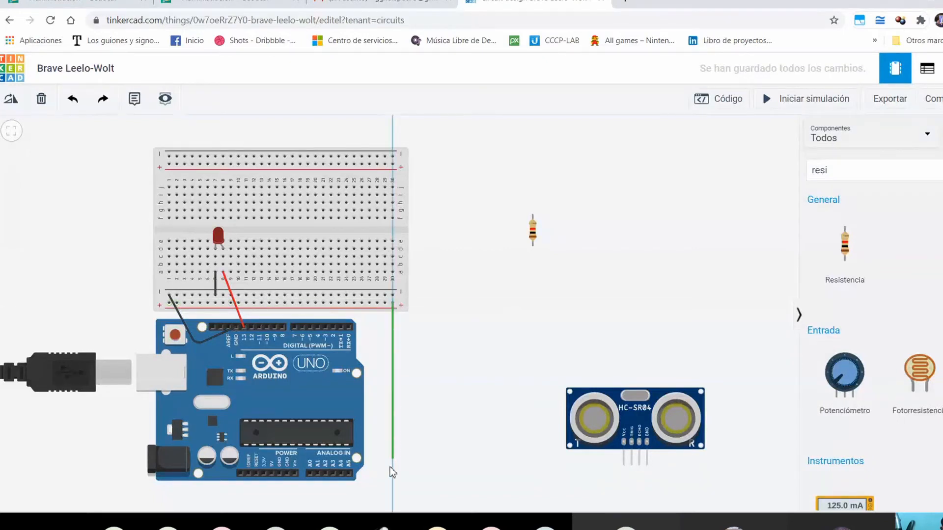
pyautogui.click(389, 492)
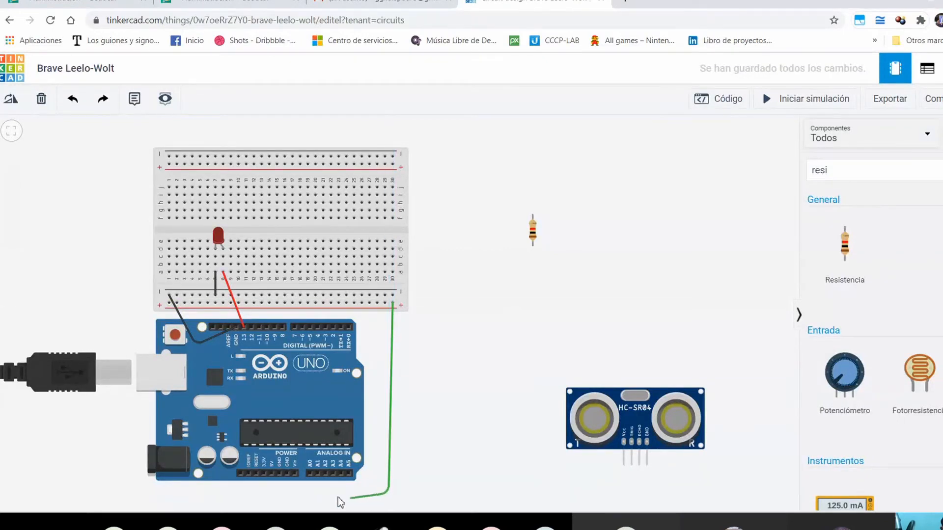
pyautogui.click(269, 494)
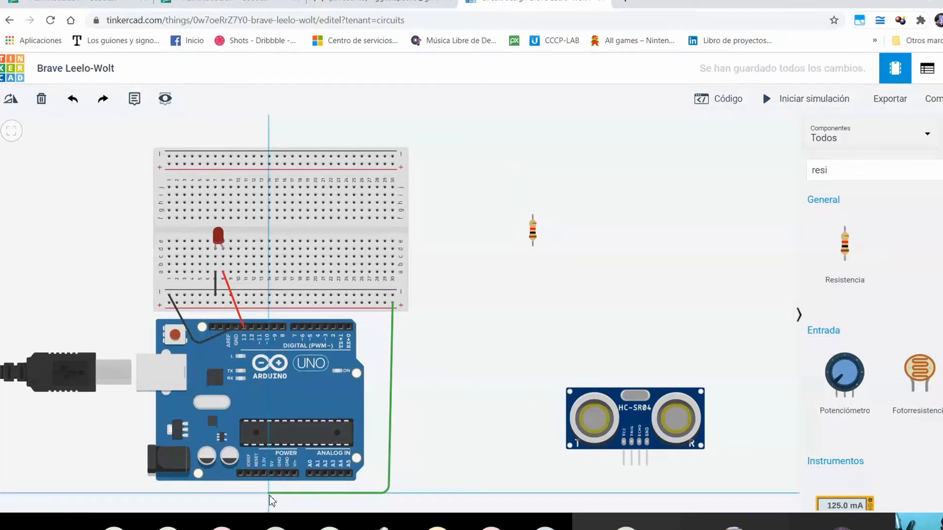
pyautogui.click(270, 474)
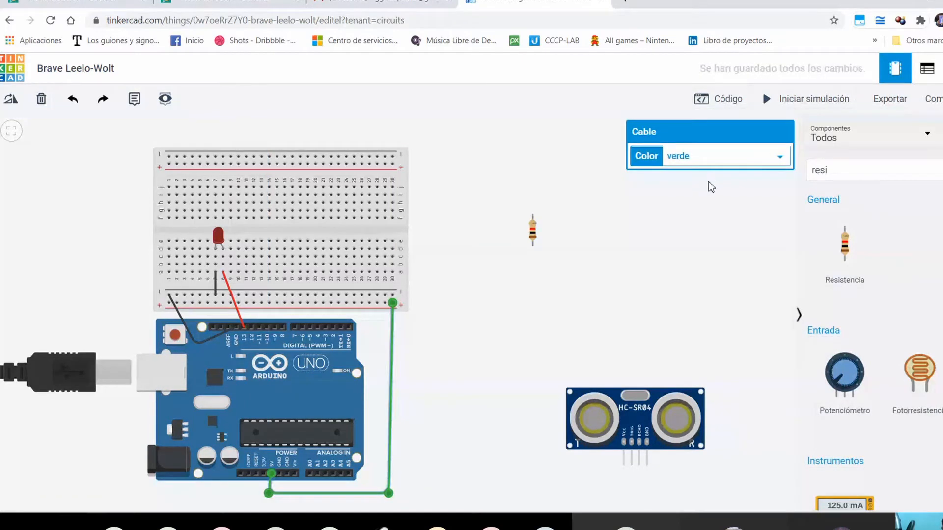
pyautogui.press('2')
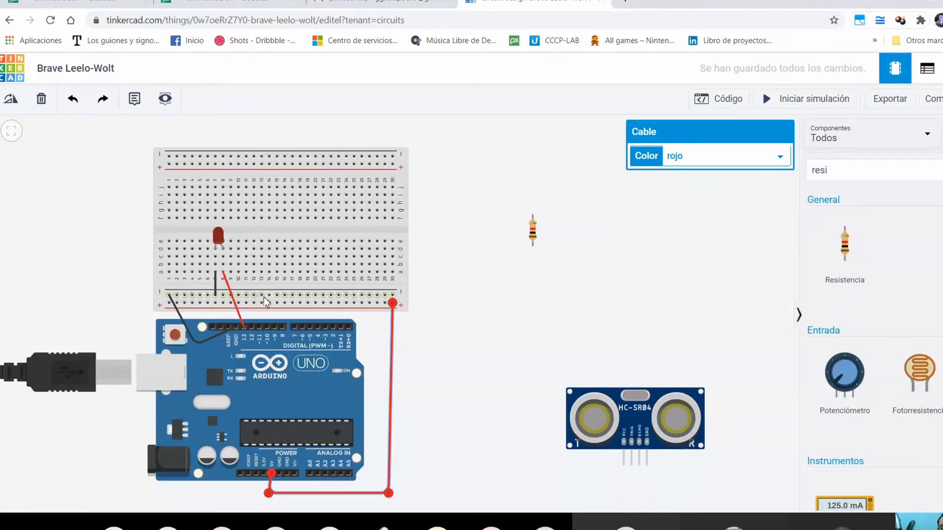
pyautogui.click(465, 429)
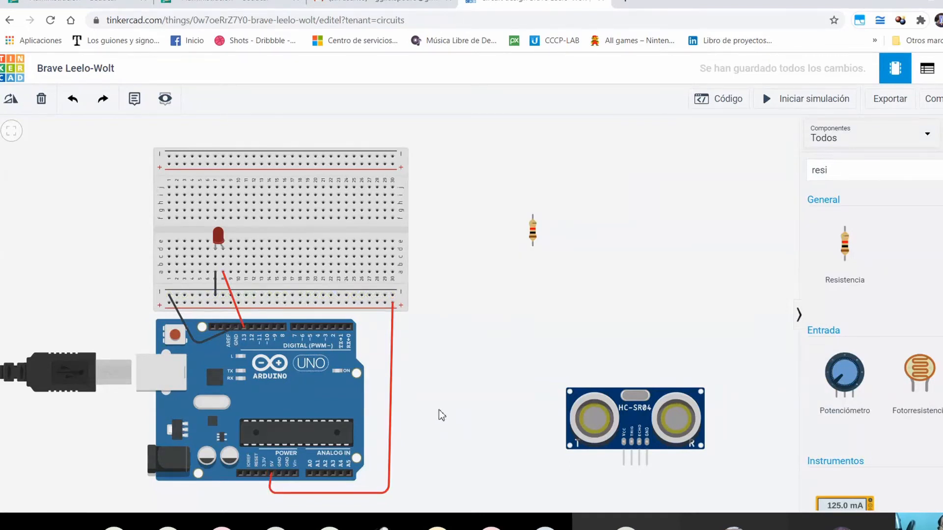
# Step: Examine how the LED's pin 13 connection relates to the digitalWrite HIGH and LOW calls and the delays in the Arduino code
pyautogui.click(227, 285)
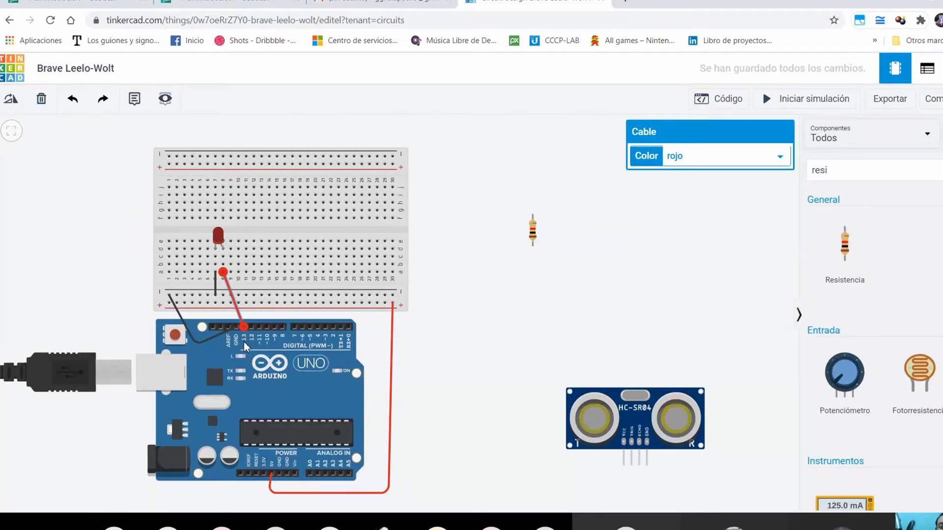
pyautogui.click(703, 102)
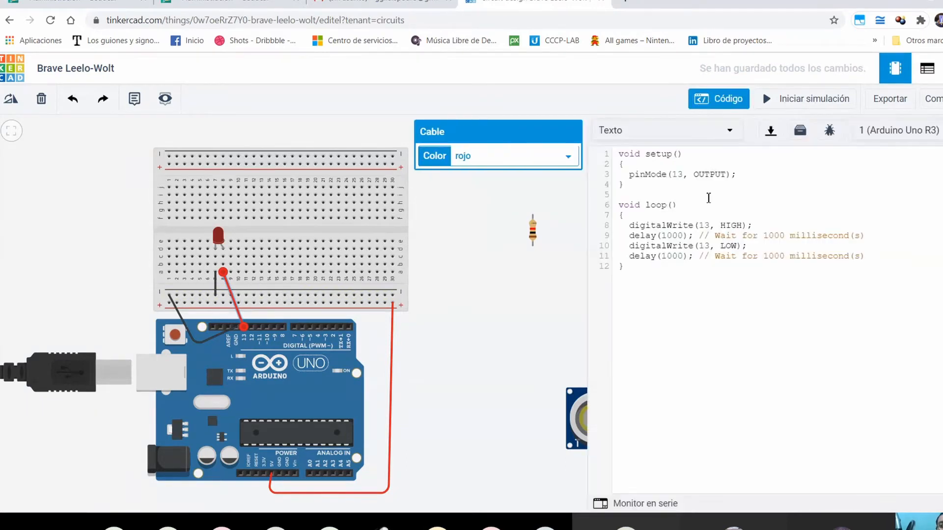
pyautogui.moveTo(629, 226); pyautogui.dragTo(698, 228)
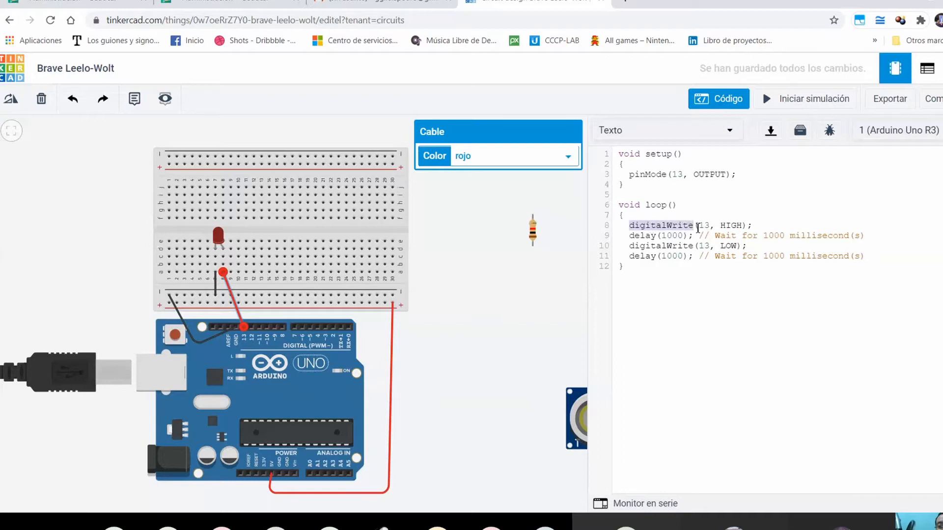
pyautogui.doubleClick(733, 226)
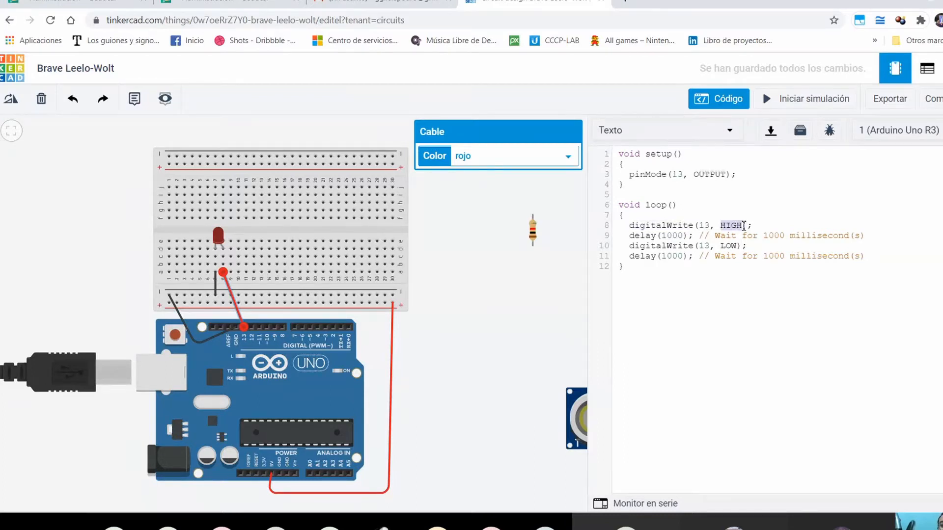
pyautogui.click(707, 226)
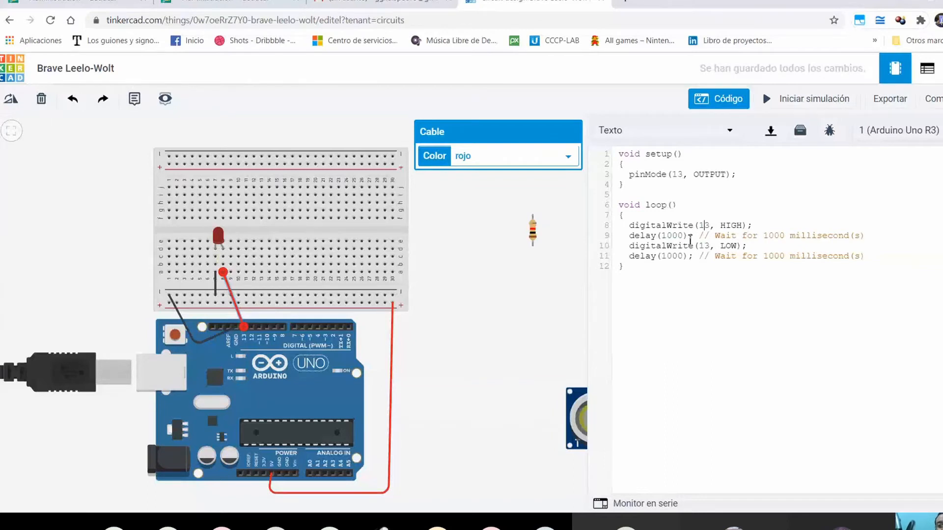
pyautogui.doubleClick(663, 236)
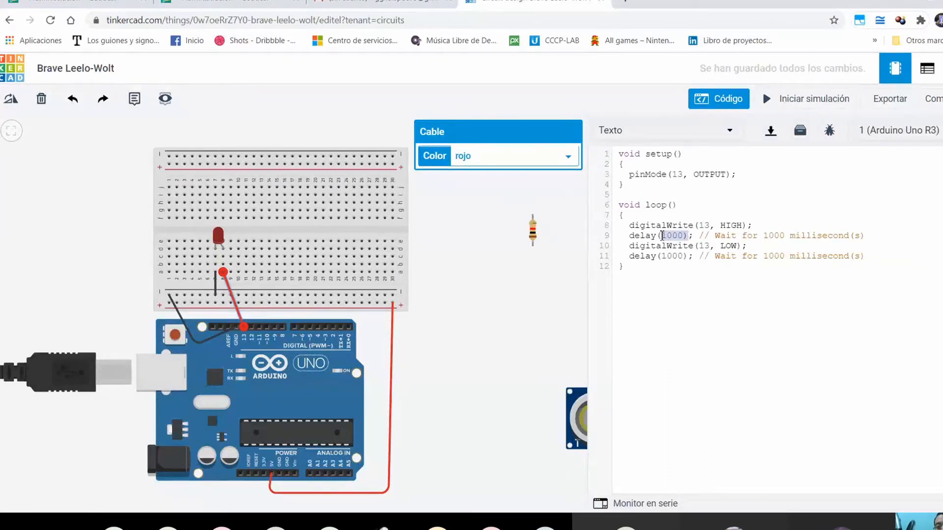
pyautogui.click(662, 235)
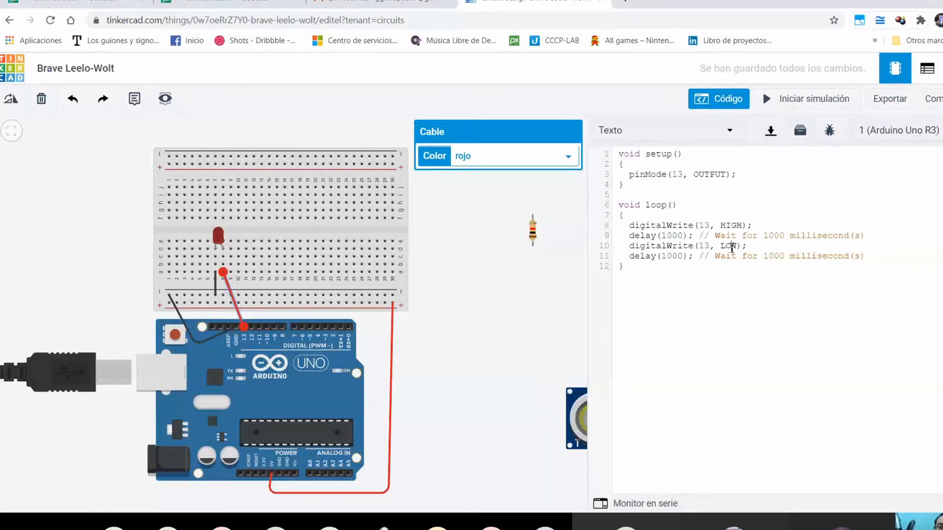
pyautogui.click(488, 326)
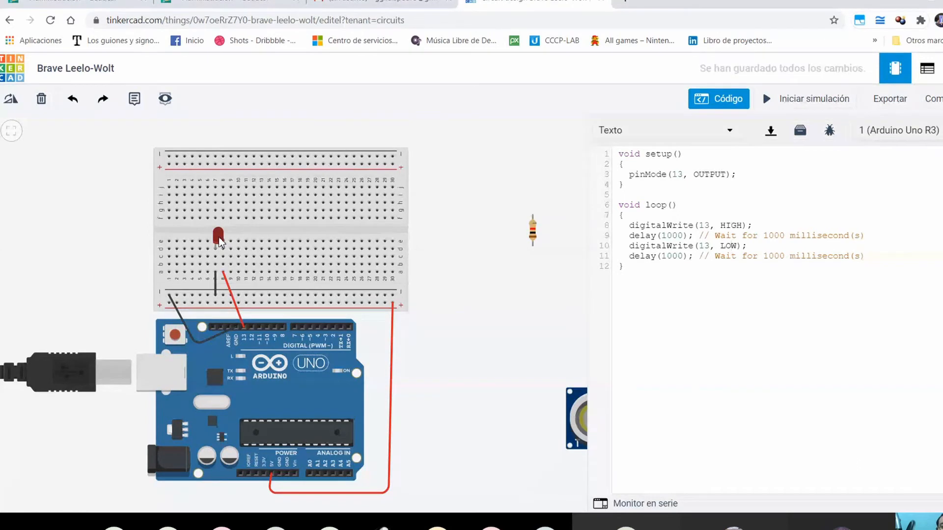
# Step: Delete the red cable from the LED's anode column to pin 13, and place the resistor in column 8 below the anode
pyautogui.click(236, 303)
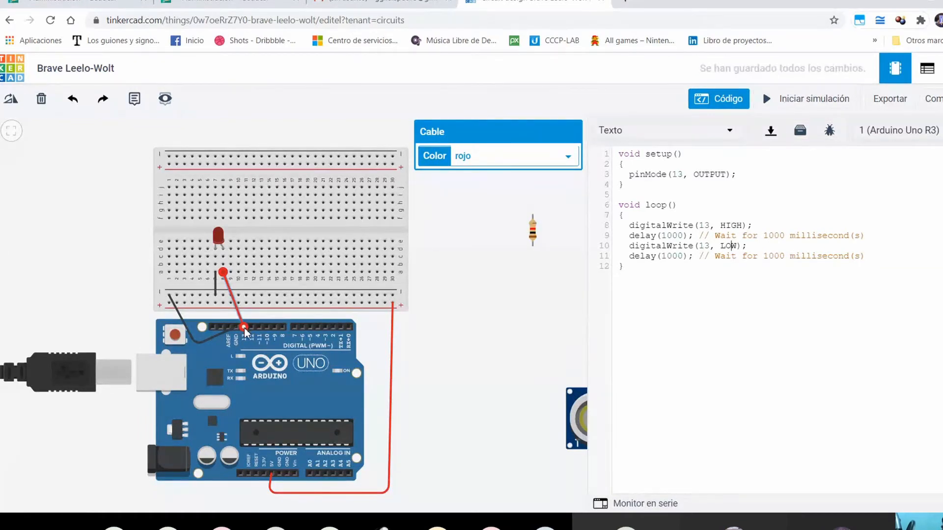
pyautogui.press('BackSpace')
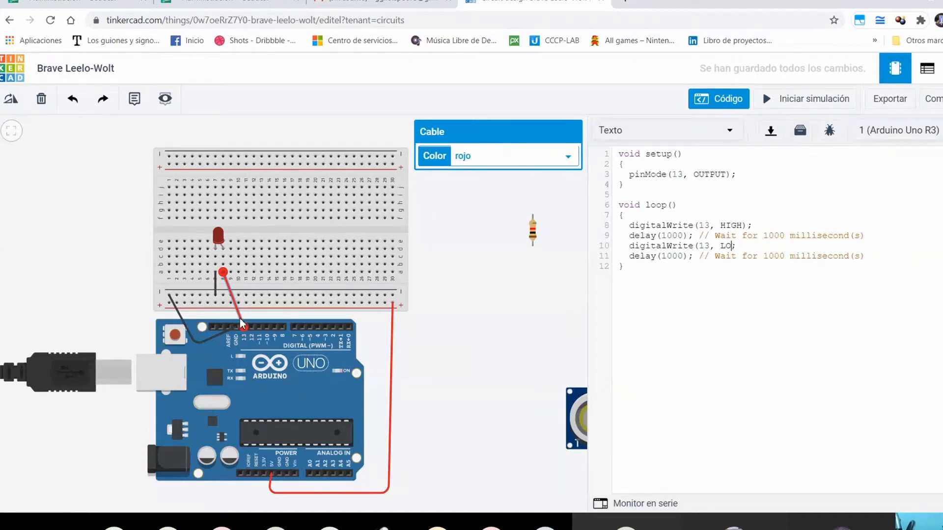
pyautogui.moveTo(533, 230); pyautogui.dragTo(225, 271)
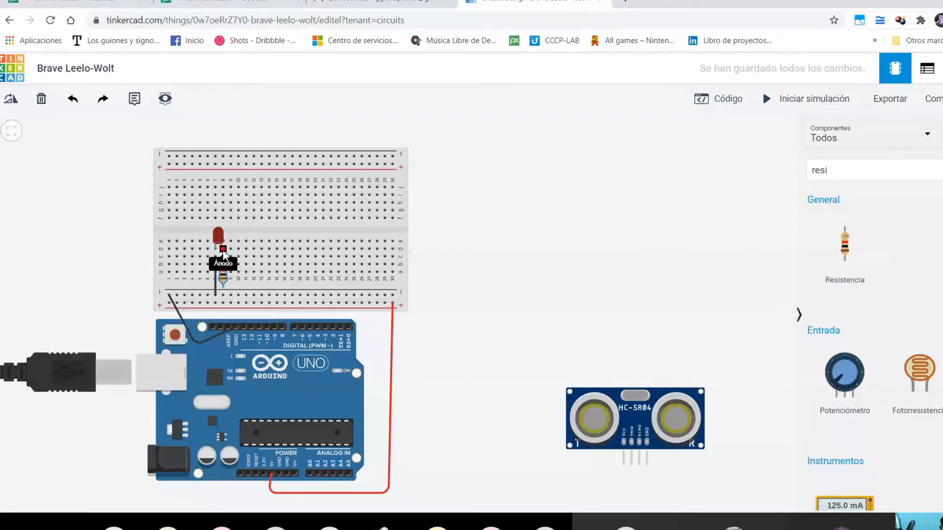
# Step: Wire the resistor's lower terminal to Arduino pin 13 and color the cable red
pyautogui.click(223, 283)
pyautogui.click(246, 326)
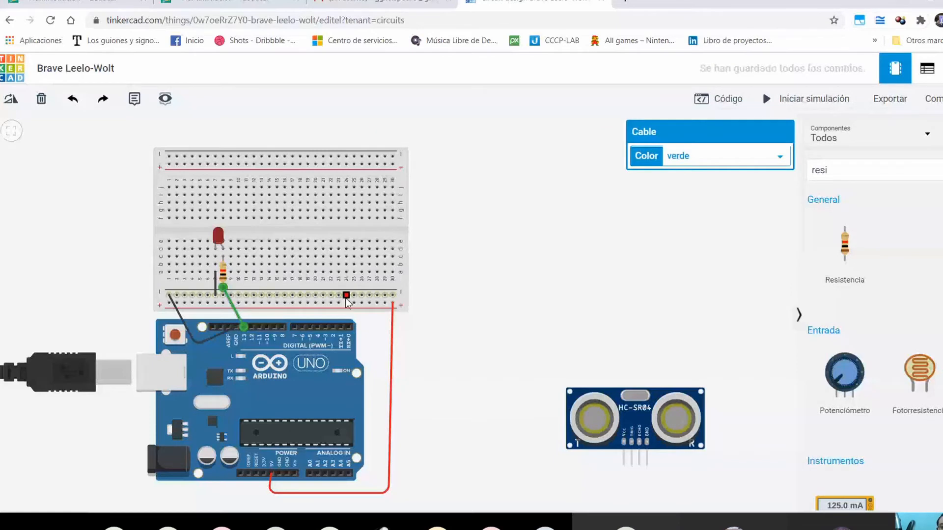
pyautogui.click(687, 159)
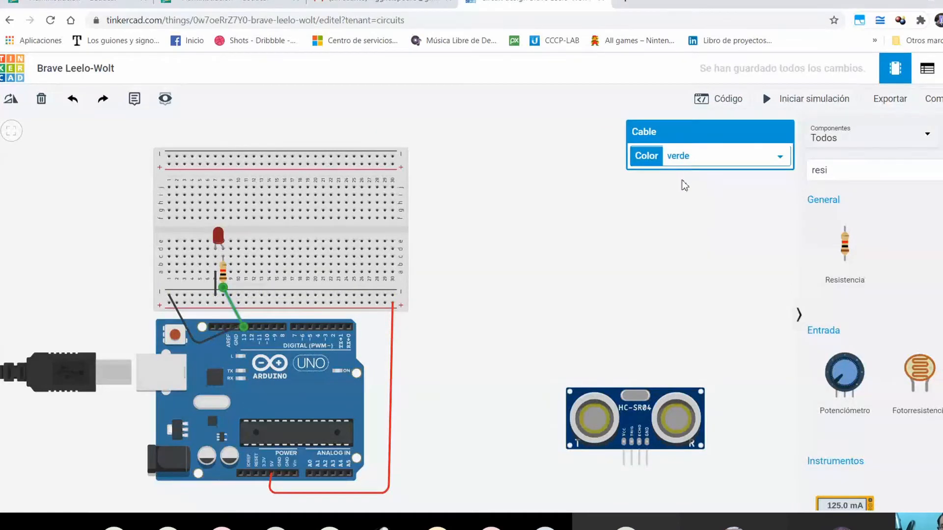
pyautogui.click(682, 181)
pyautogui.click(492, 238)
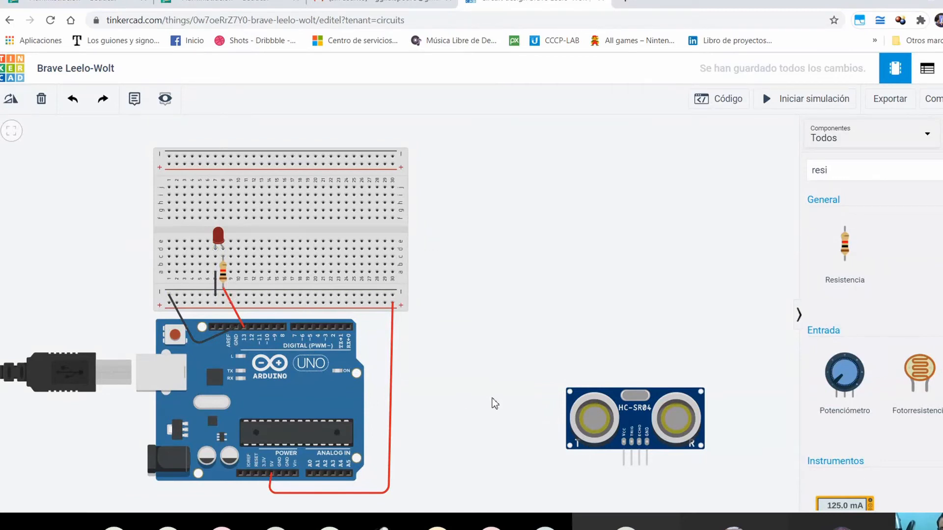
# Step: Set the resistance of the resistor in column 8 to 220 Ω
pyautogui.click(223, 278)
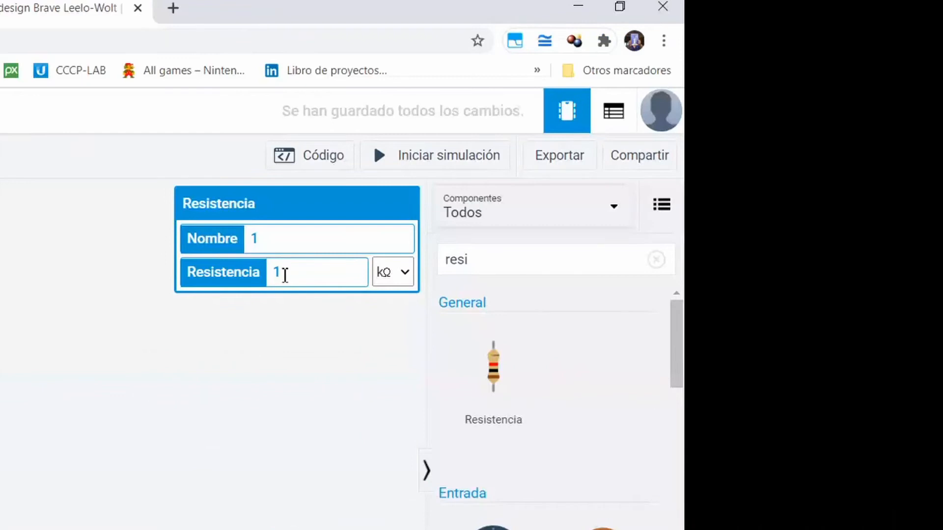
pyautogui.click(285, 275)
pyautogui.moveTo(285, 275); pyautogui.dragTo(272, 275)
pyautogui.click(399, 275)
pyautogui.press('Up')
pyautogui.click(296, 278)
pyautogui.moveTo(295, 278); pyautogui.dragTo(267, 275)
pyautogui.write('220')
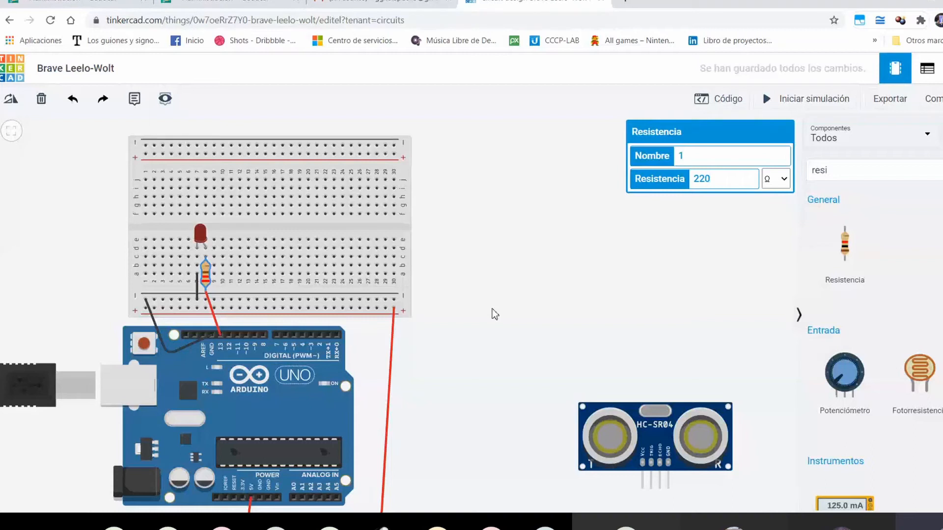
pyautogui.click(481, 317)
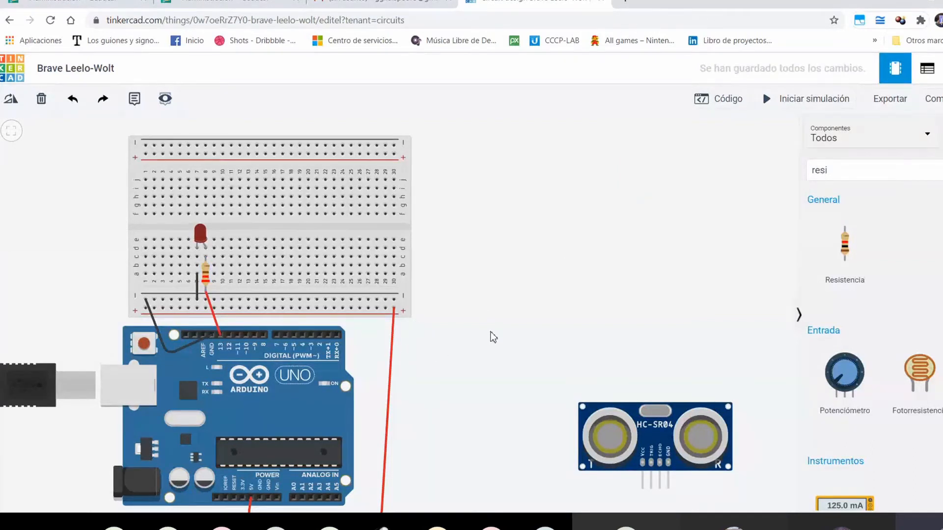
pyautogui.moveTo(568, 252); pyautogui.dragTo(582, 218)
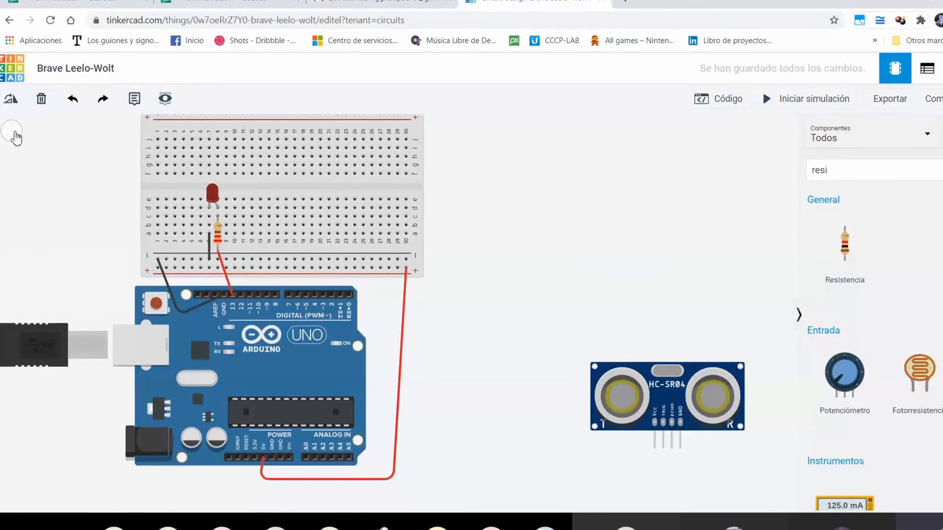
pyautogui.click(15, 135)
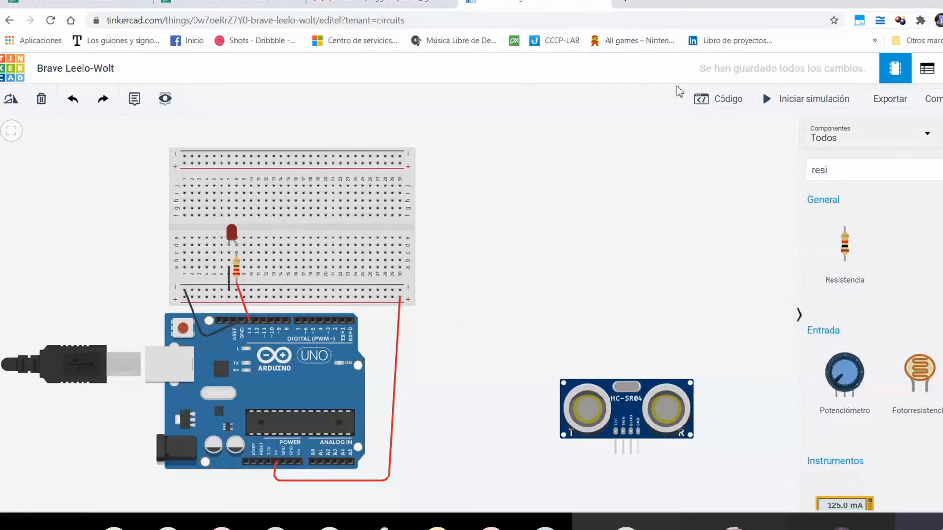
# Step: Open the Arduino code and examine the setup function and its pinMode call declaring pin 13 as OUTPUT
pyautogui.click(735, 100)
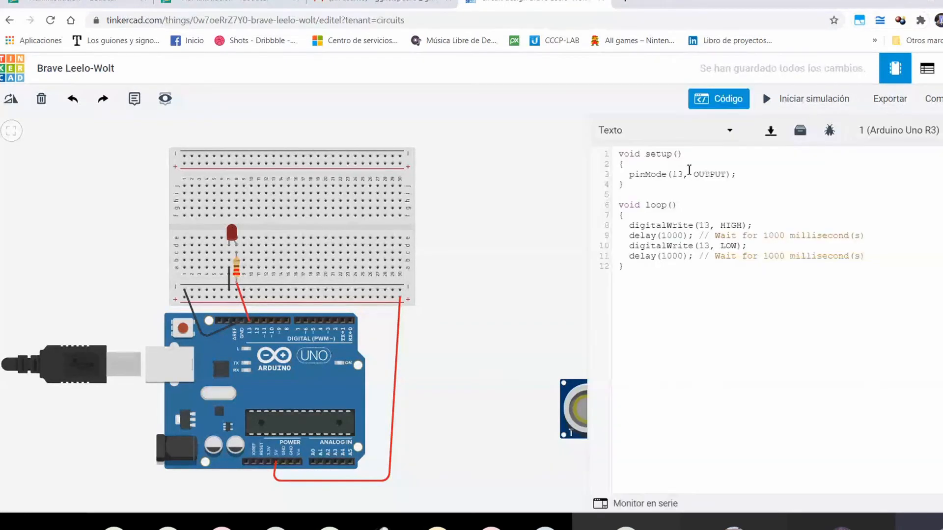
pyautogui.moveTo(625, 187); pyautogui.dragTo(619, 154)
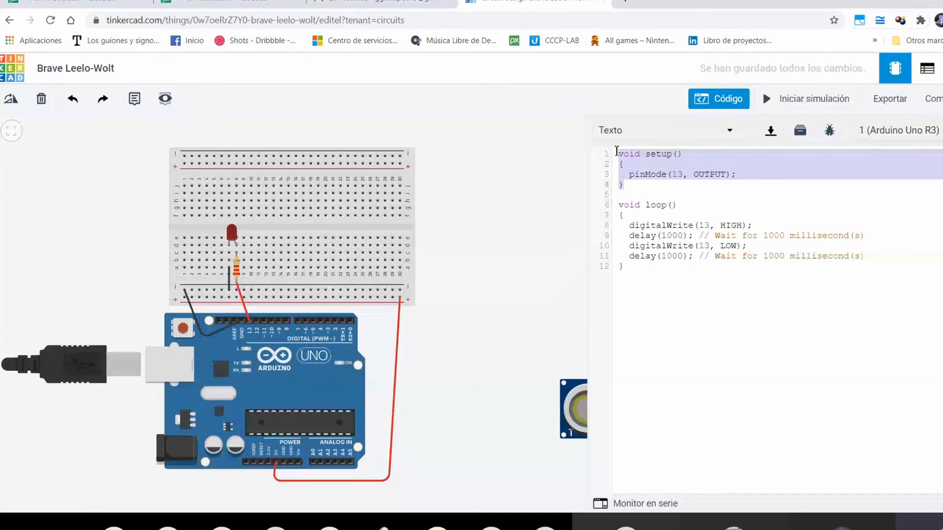
pyautogui.click(671, 177)
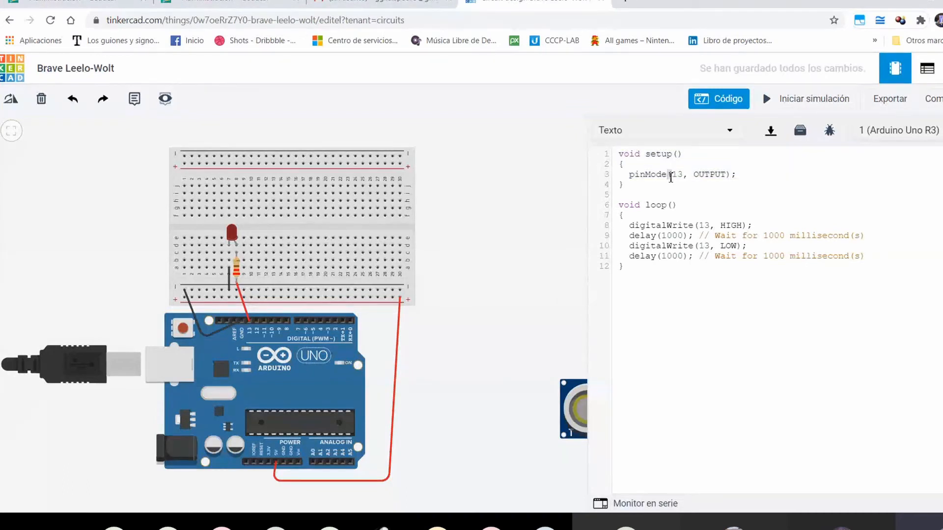
pyautogui.moveTo(671, 177); pyautogui.dragTo(723, 179)
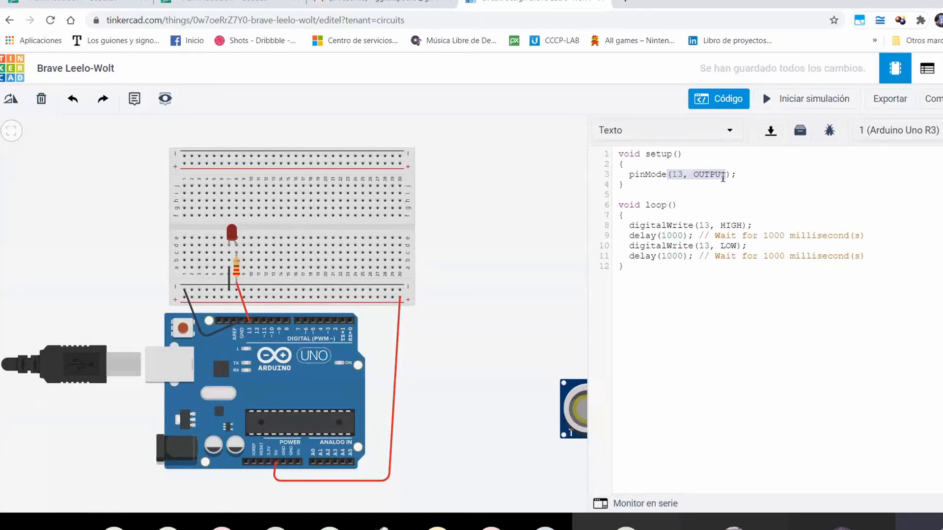
pyautogui.click(723, 178)
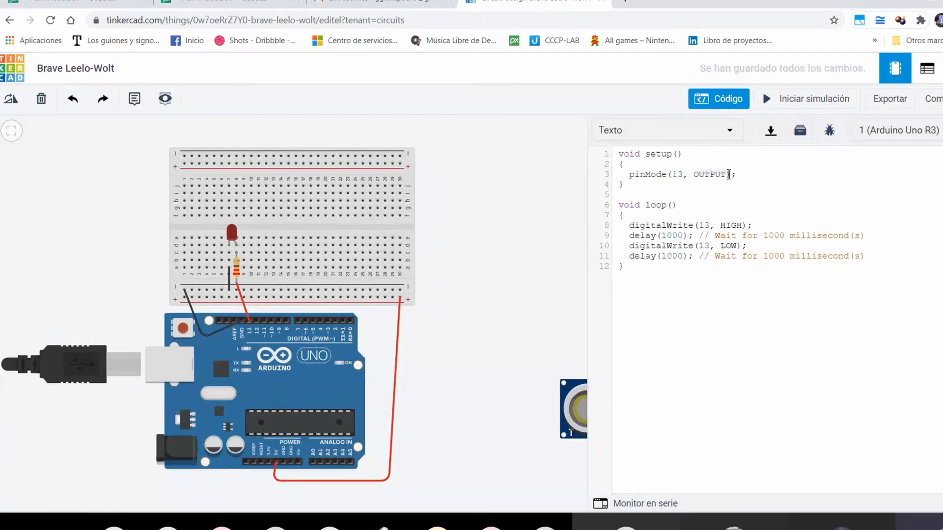
pyautogui.moveTo(729, 174); pyautogui.dragTo(696, 176)
pyautogui.click(648, 175)
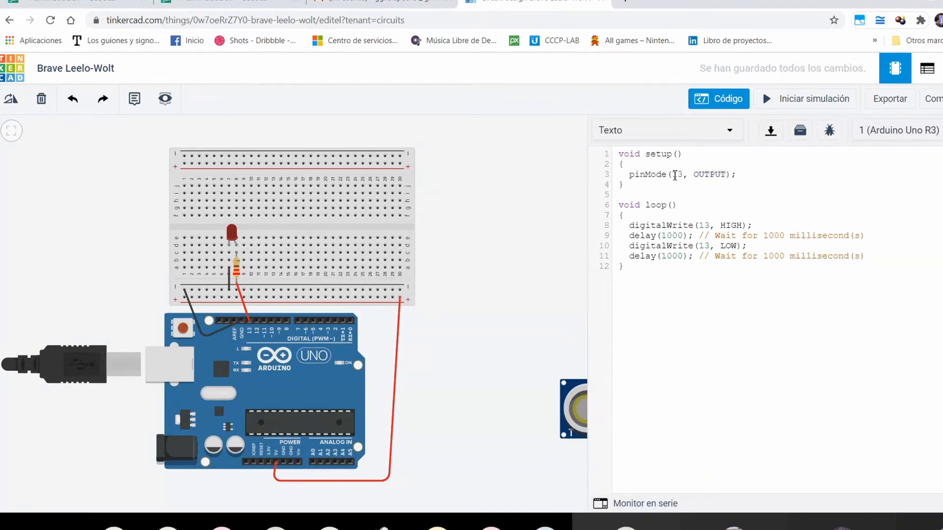
pyautogui.moveTo(673, 175); pyautogui.dragTo(683, 177)
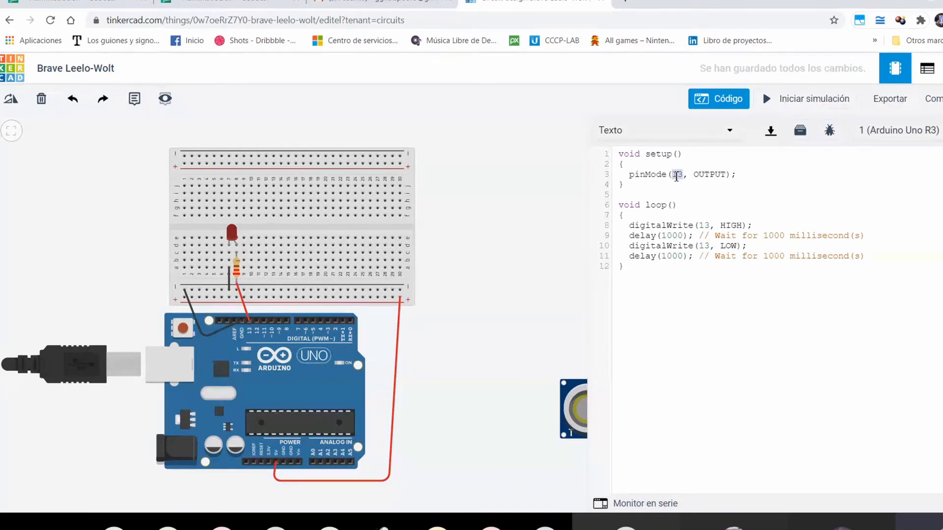
pyautogui.click(672, 175)
pyautogui.moveTo(745, 182); pyautogui.dragTo(626, 175)
pyautogui.click(626, 176)
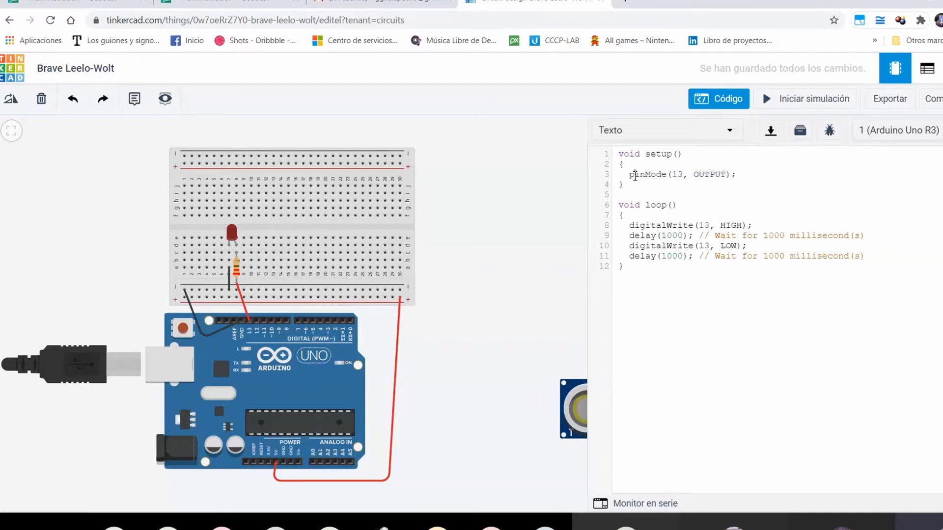
# Step: Examine the loop function's body, focusing on the first digitalWrite call with its pin number 13 and HIGH state
pyautogui.click(677, 217)
pyautogui.moveTo(618, 215); pyautogui.dragTo(668, 269)
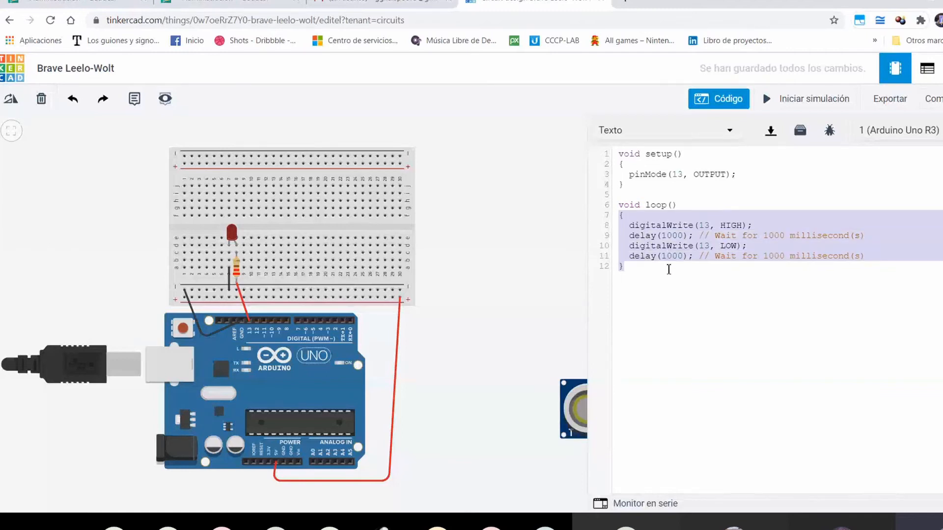
pyautogui.click(669, 255)
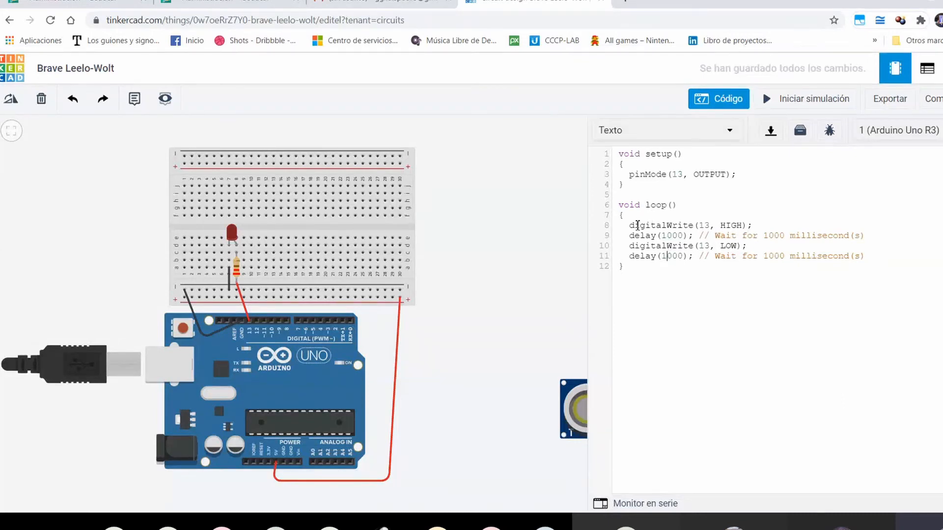
pyautogui.moveTo(629, 225); pyautogui.dragTo(695, 225)
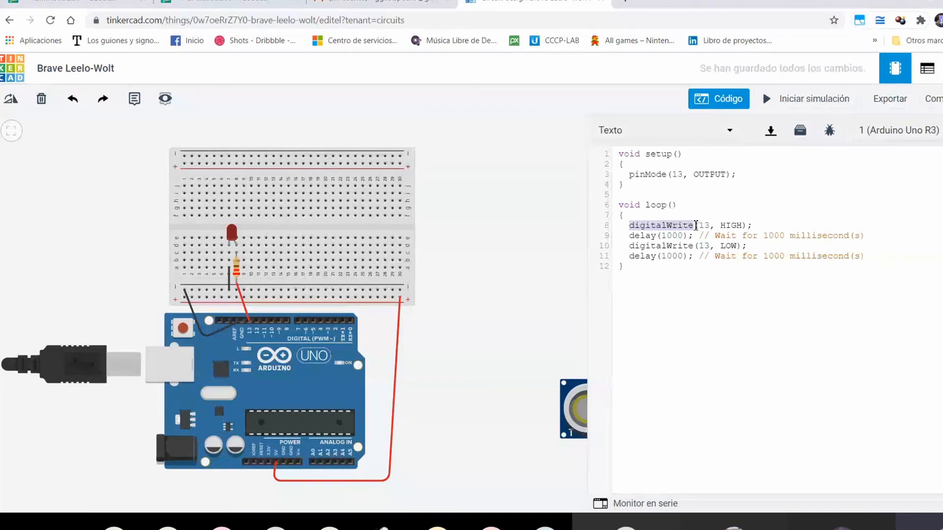
pyautogui.click(709, 226)
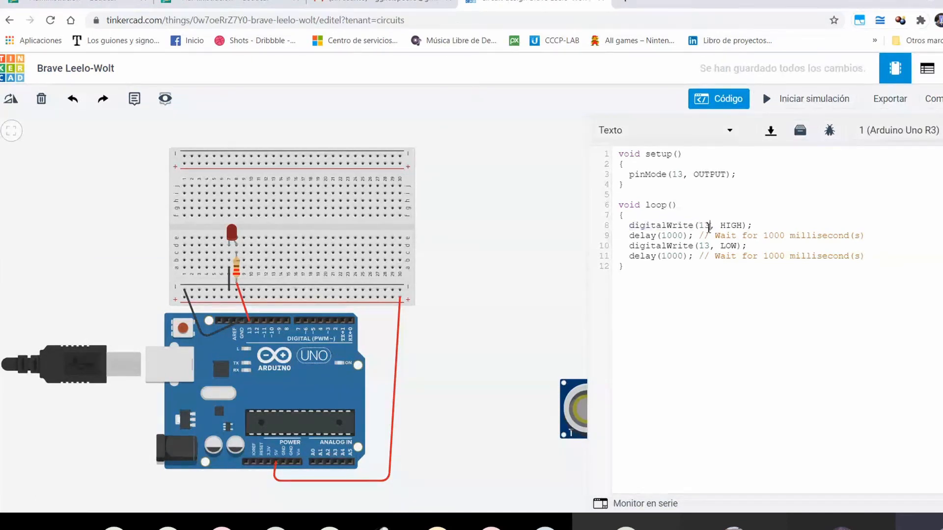
pyautogui.doubleClick(707, 226)
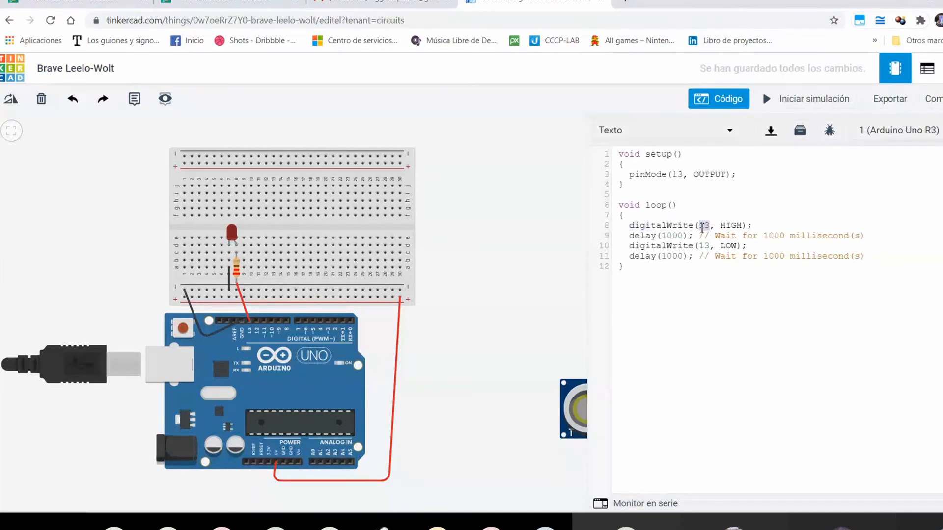
pyautogui.click(730, 227)
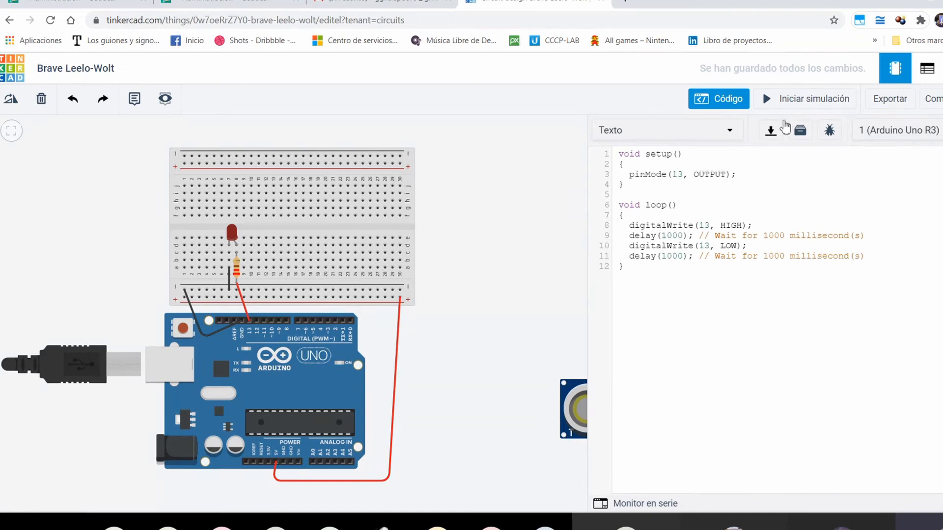
# Step: Run the simulation, watch the LED on the breadboard up close, and stop it
pyautogui.click(792, 105)
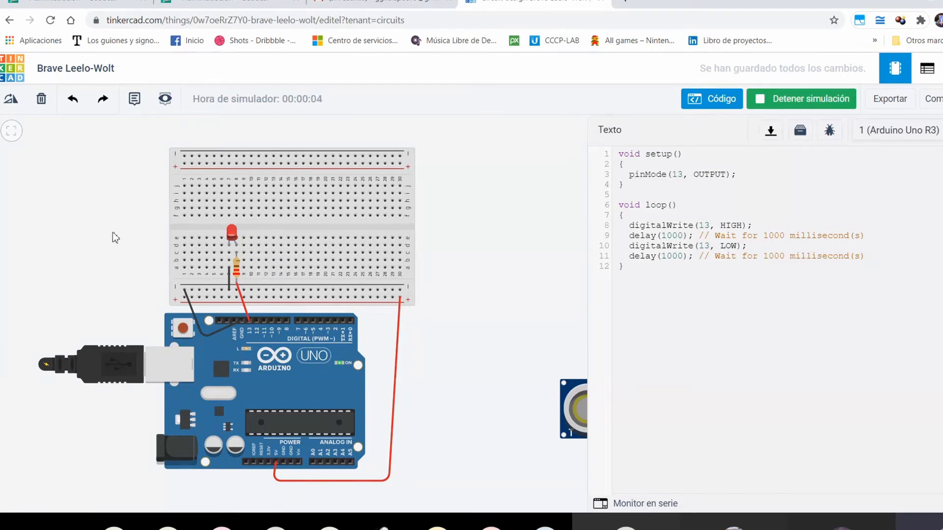
pyautogui.scroll(3, 113, 231)
pyautogui.scroll(-1, 113, 232)
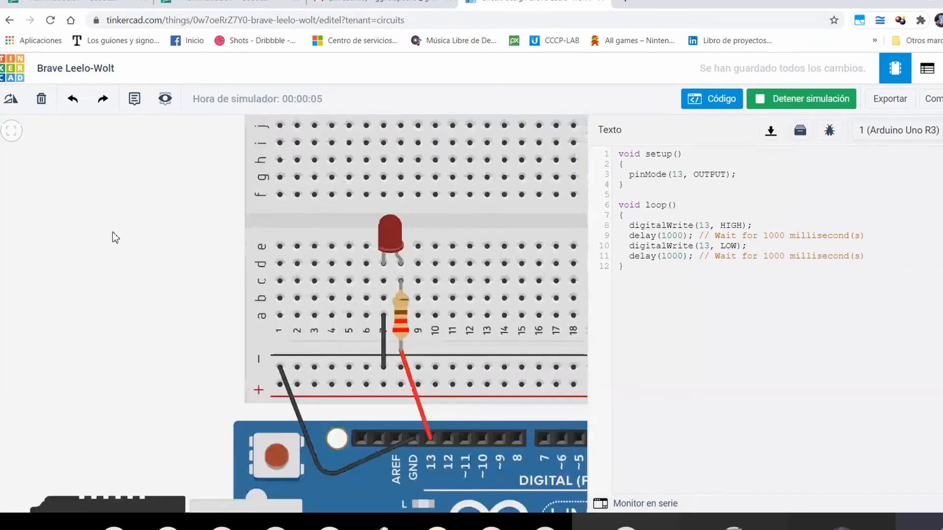
pyautogui.scroll(1, 113, 232)
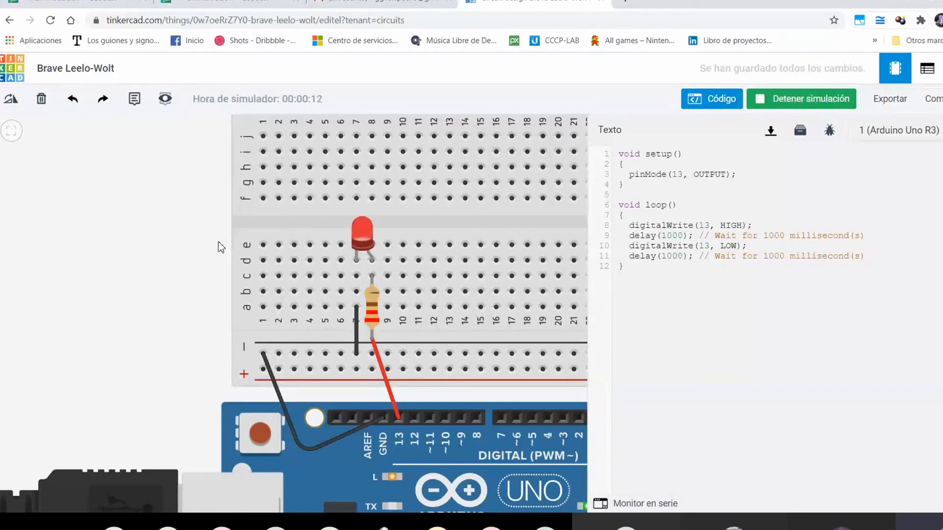
pyautogui.click(811, 103)
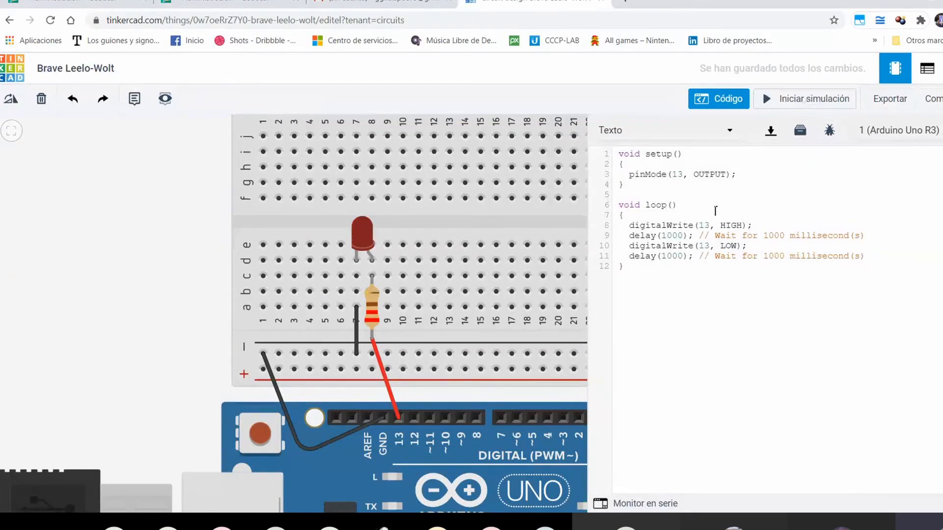
# Step: Set the delay after the digitalWrite HIGH call to 2000 and test the LED's blinking in a simulation run
pyautogui.doubleClick(685, 238)
pyautogui.press('Left')
pyautogui.press('Left')
pyautogui.press('Left')
pyautogui.press('Left')
pyautogui.hotkey('shift', 'Left')
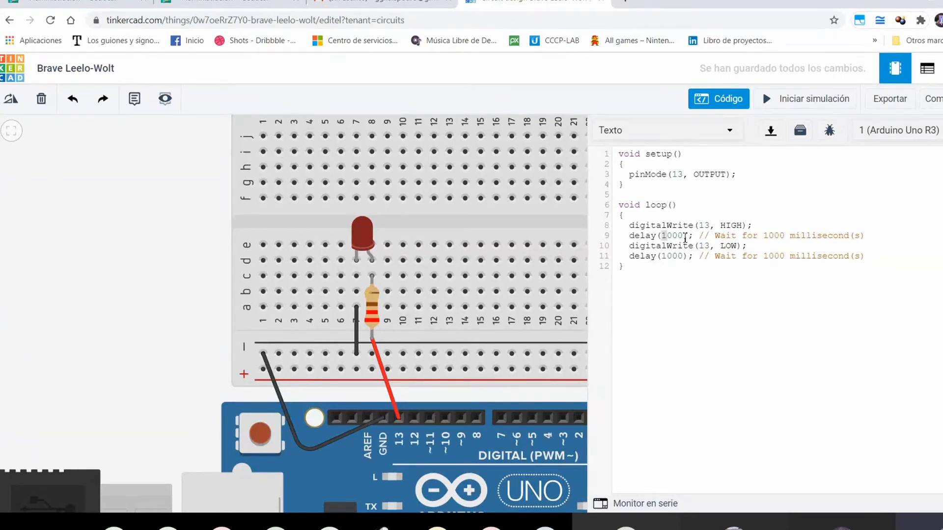
pyautogui.write('2')
pyautogui.click(806, 100)
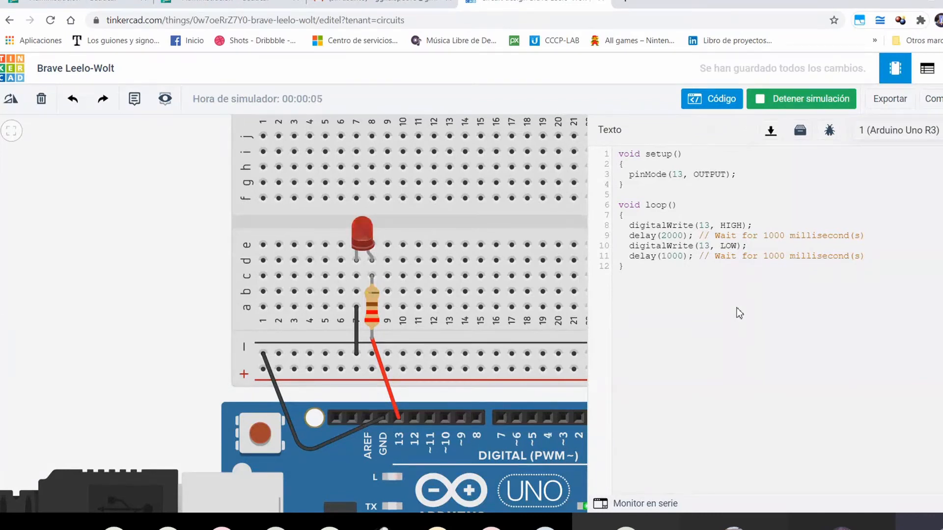
pyautogui.click(799, 102)
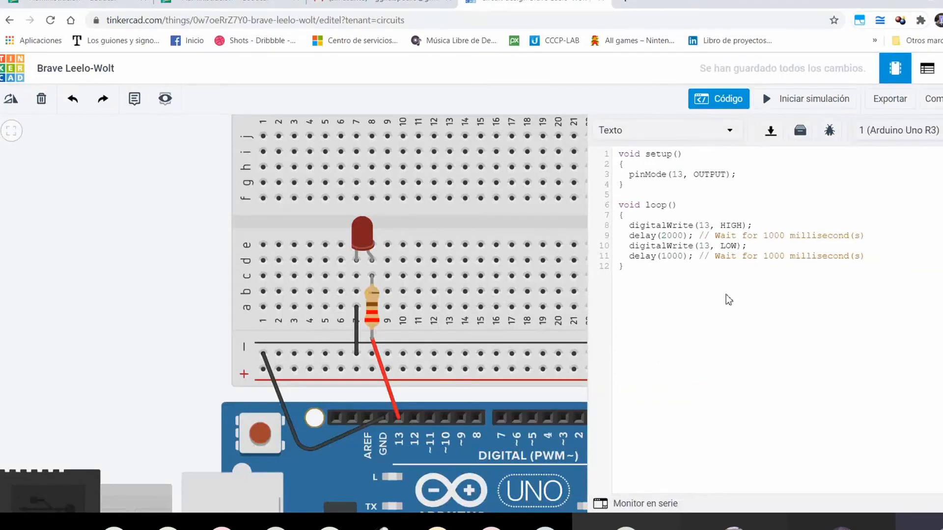
# Step: Hide the code and move the ultrasonic sensor up and closer to the Arduino Uno
pyautogui.click(744, 103)
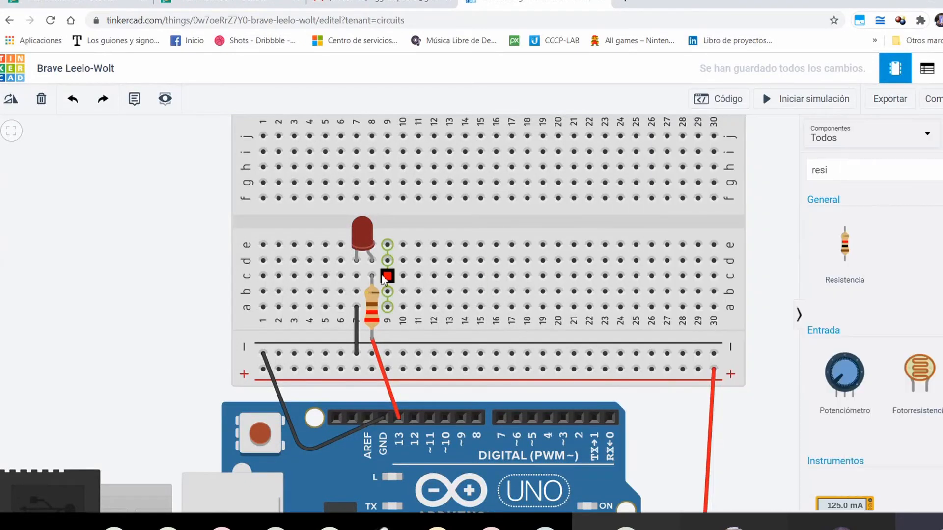
pyautogui.click(11, 134)
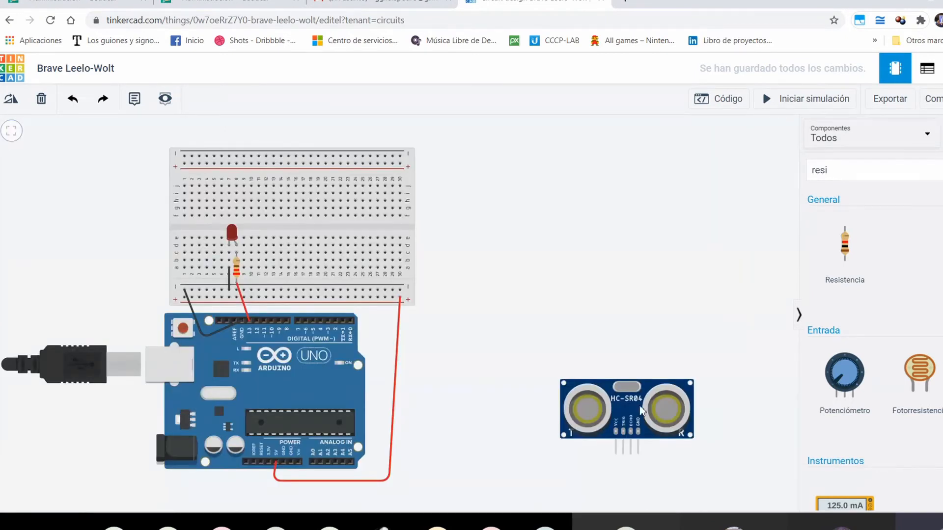
pyautogui.moveTo(634, 403); pyautogui.dragTo(604, 331)
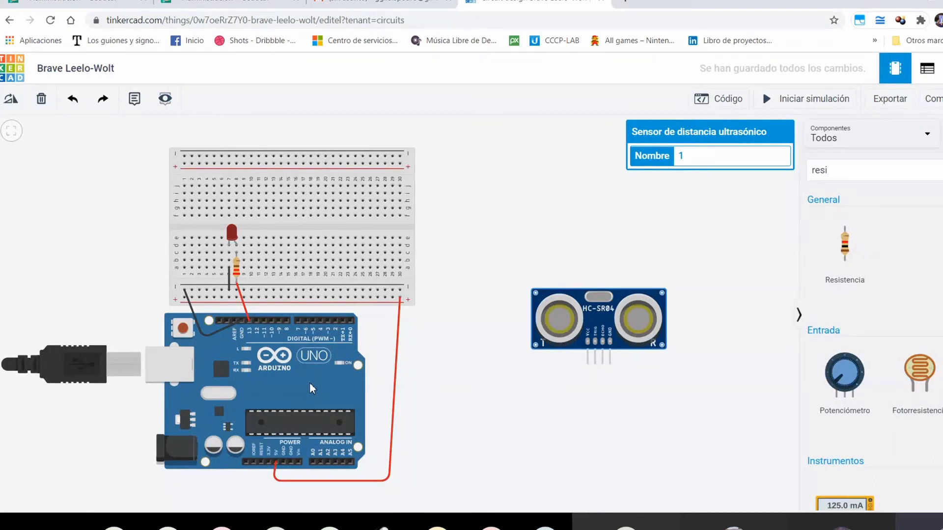
pyautogui.moveTo(603, 316); pyautogui.dragTo(585, 341)
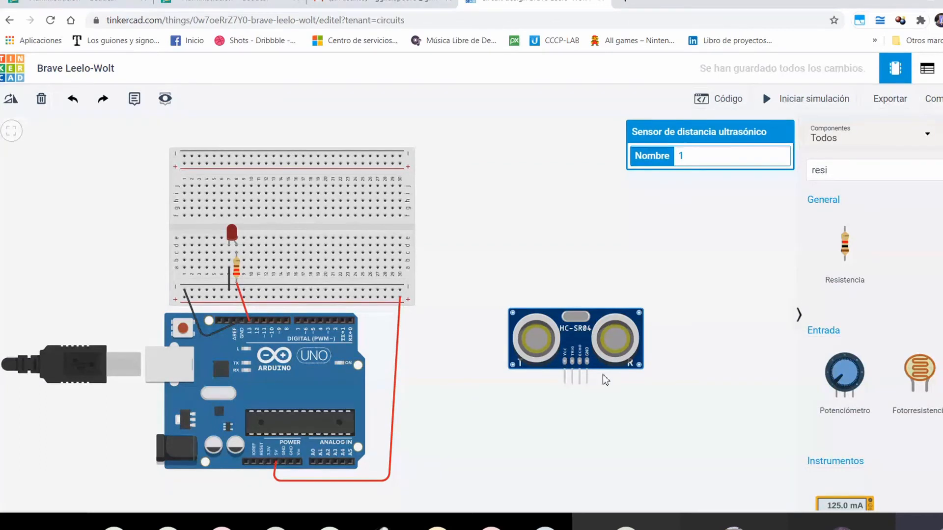
# Step: Inspect the ultrasonic sensor's VCC, TRIG, ECHO and GND pins, and shift the sensor slightly closer to the Arduino
pyautogui.scroll(1, 571, 365)
pyautogui.scroll(5, 571, 365)
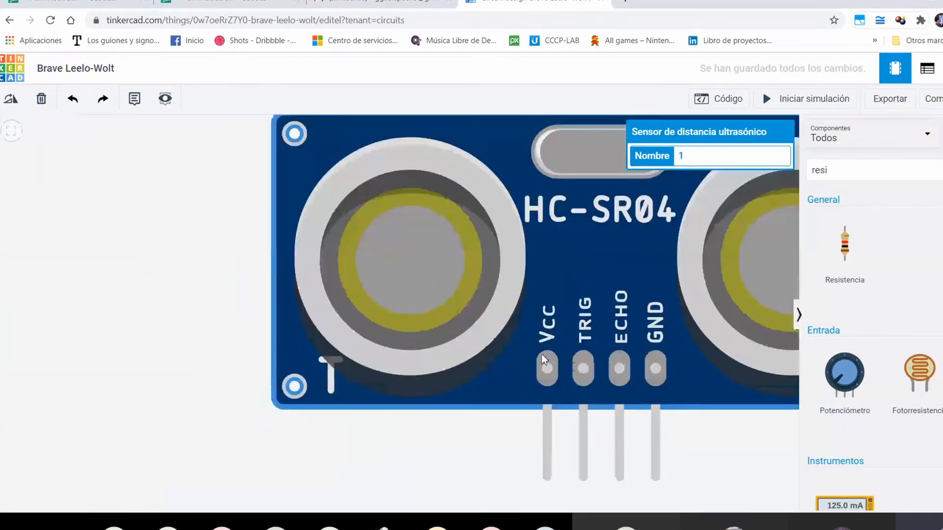
pyautogui.scroll(1, 454, 311)
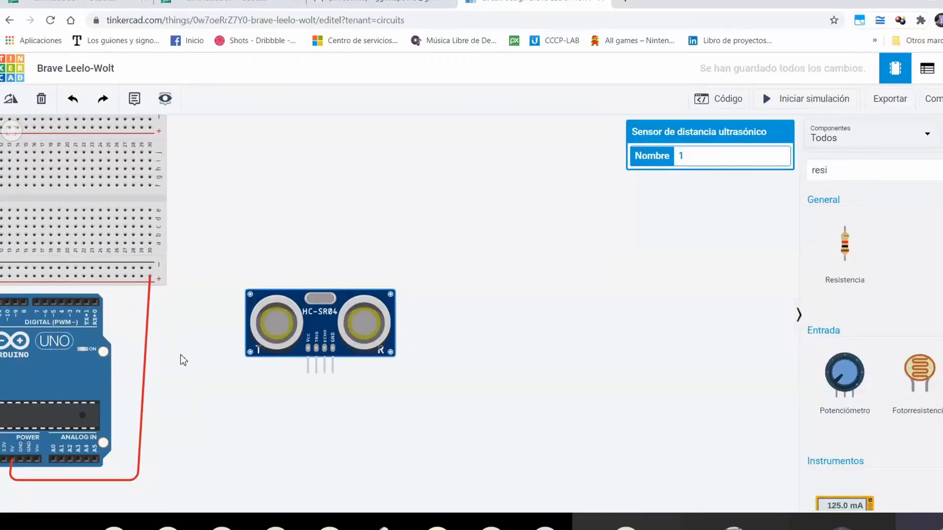
pyautogui.scroll(5, 242, 331)
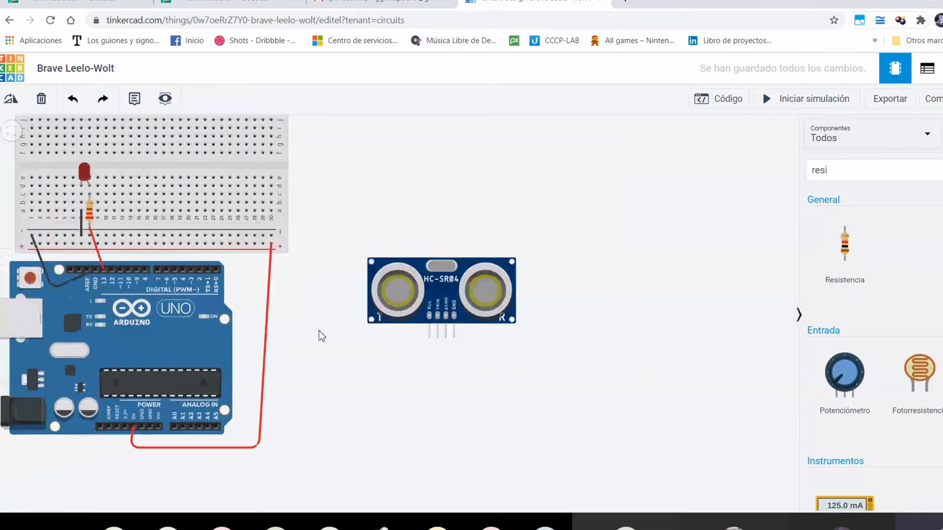
pyautogui.moveTo(368, 372); pyautogui.dragTo(381, 367)
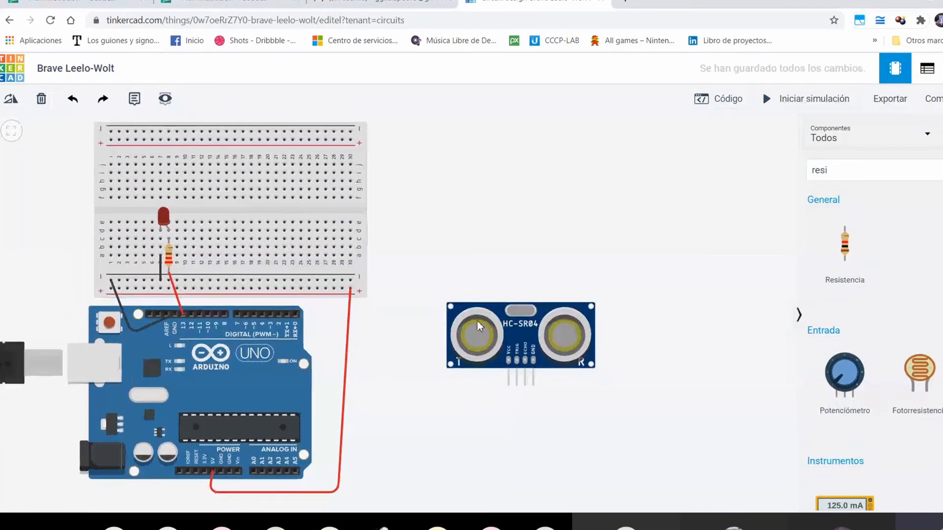
pyautogui.moveTo(523, 323); pyautogui.dragTo(495, 335)
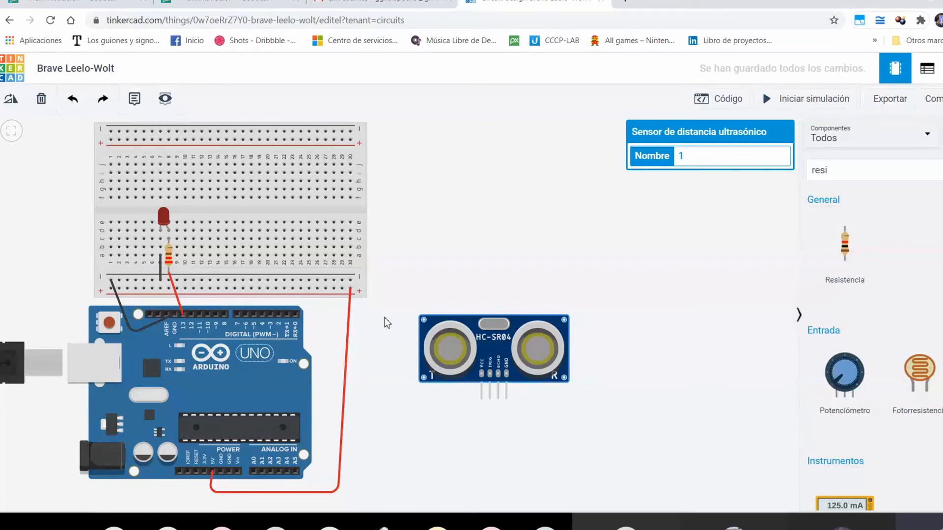
pyautogui.moveTo(494, 358); pyautogui.dragTo(492, 348)
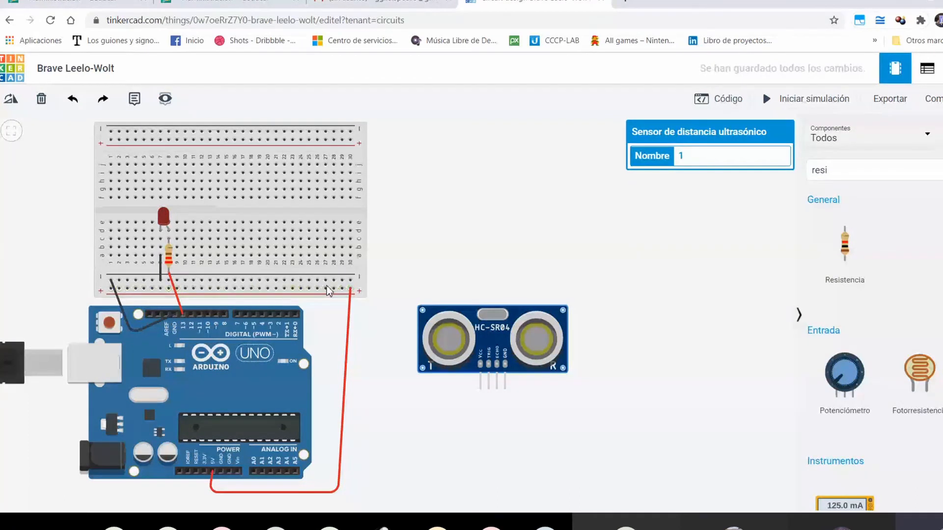
# Step: Wire the ultrasonic sensor's VCC pin to the breadboard's lower positive rail near column 27, routing the cable with two bends
pyautogui.click(481, 389)
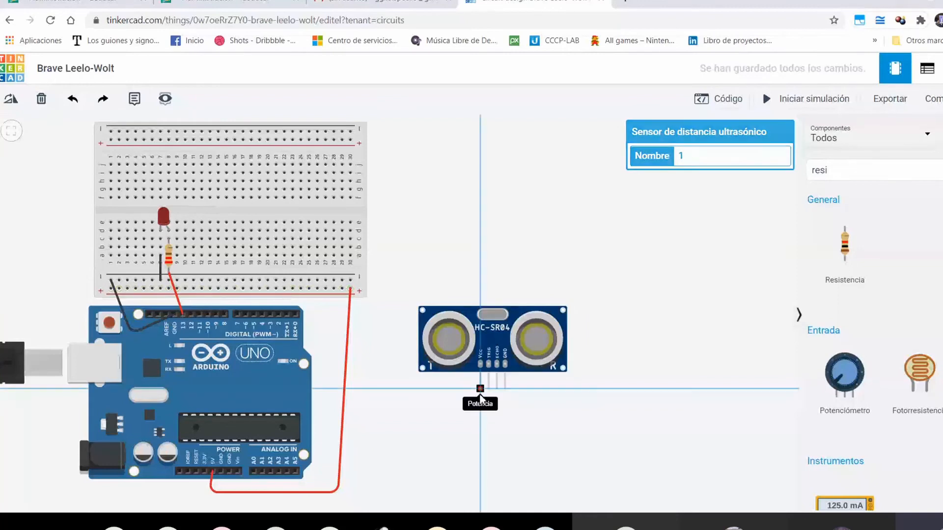
pyautogui.click(457, 417)
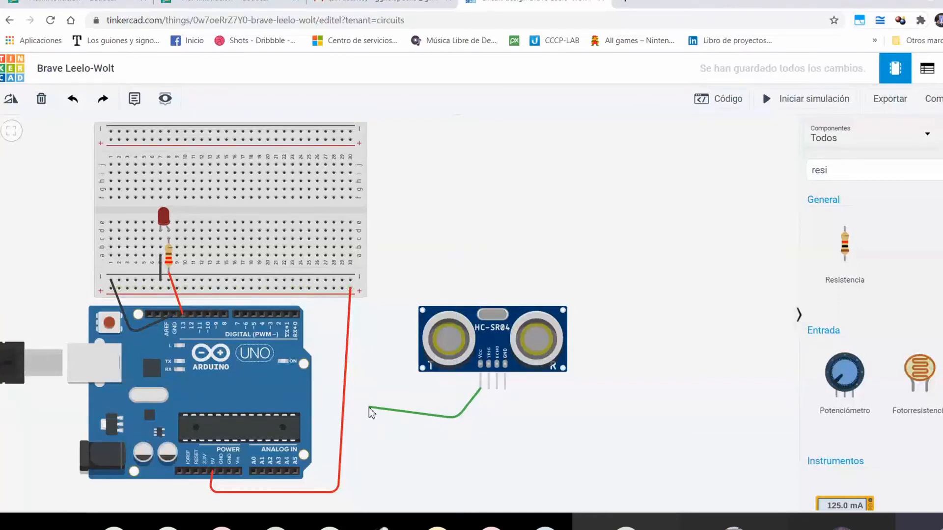
pyautogui.click(327, 378)
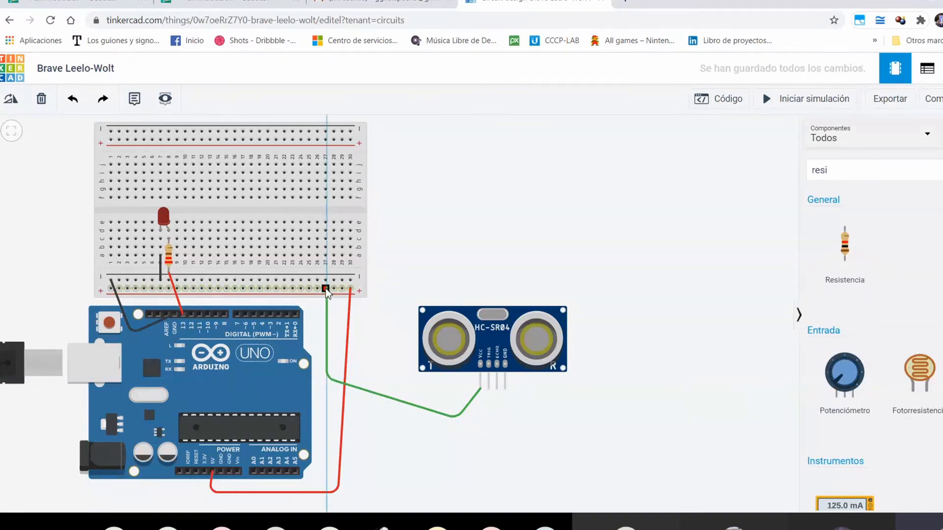
pyautogui.click(326, 288)
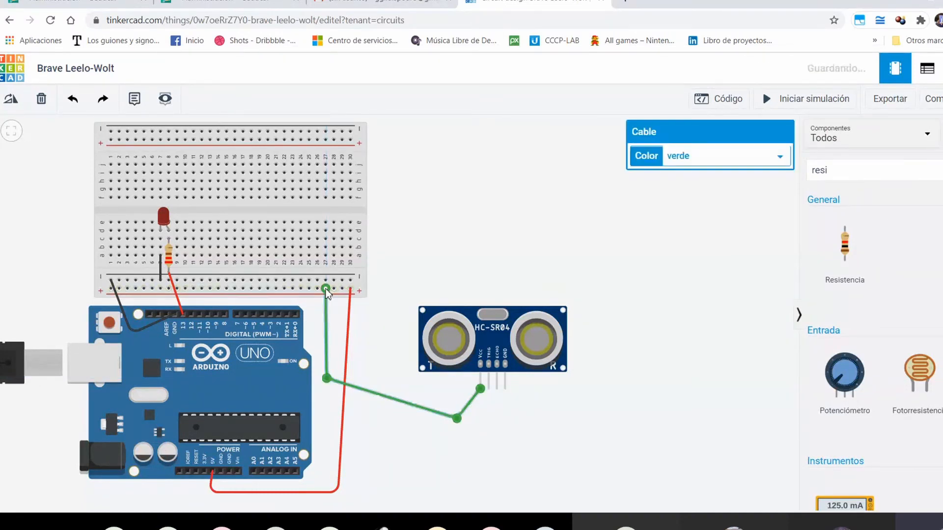
# Step: Recolour the ultrasonic sensor's VCC cable, trying red before settling on orange
pyautogui.click(707, 183)
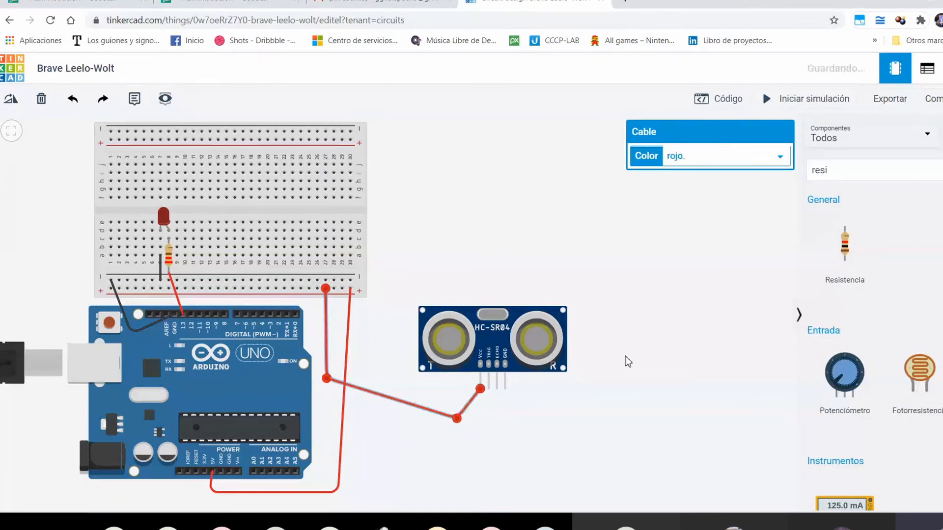
pyautogui.click(625, 372)
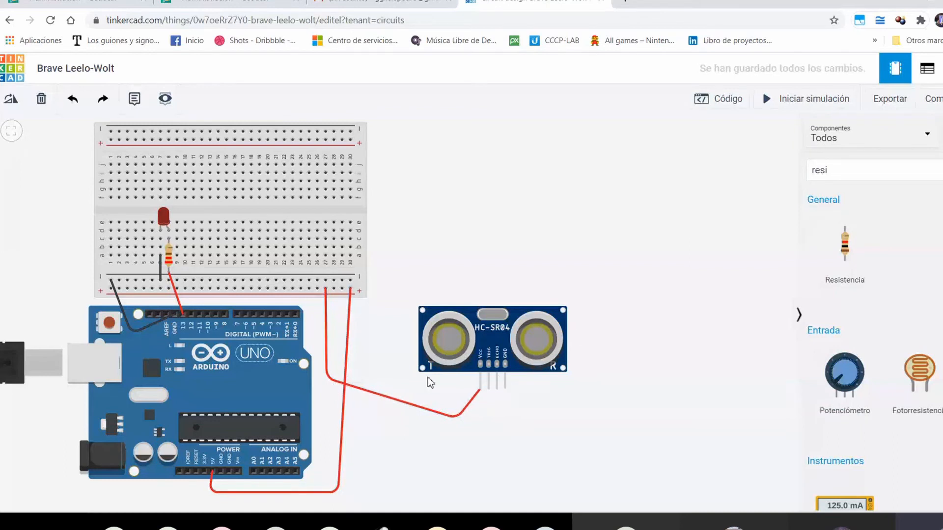
pyautogui.click(417, 407)
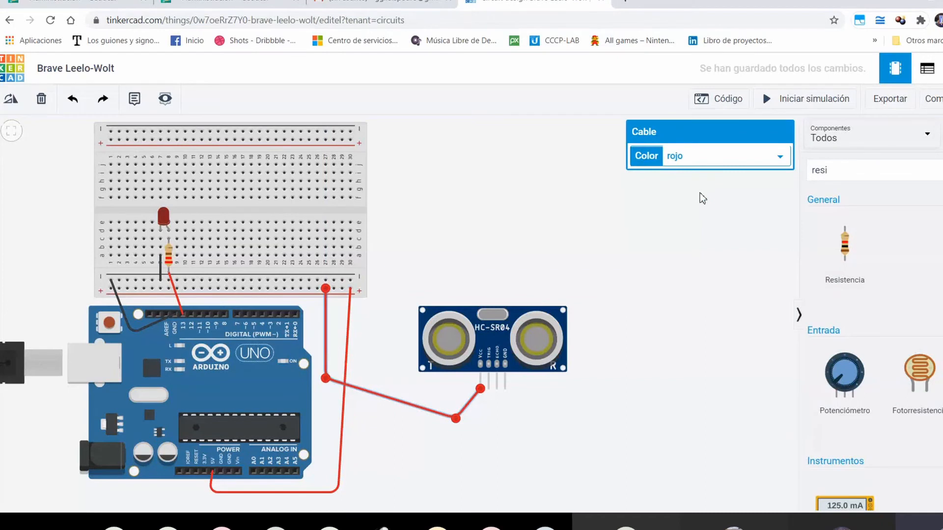
pyautogui.click(631, 374)
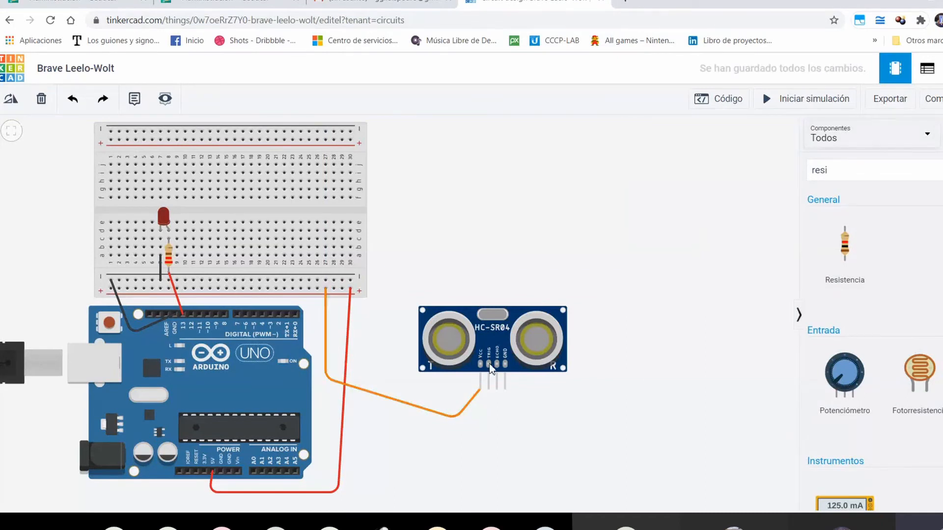
# Step: Wire the sensor's TRIG pin to Arduino digital pin 7 with a bent cable and colour it turquoise (turquesa)
pyautogui.click(488, 389)
pyautogui.click(479, 421)
pyautogui.click(407, 430)
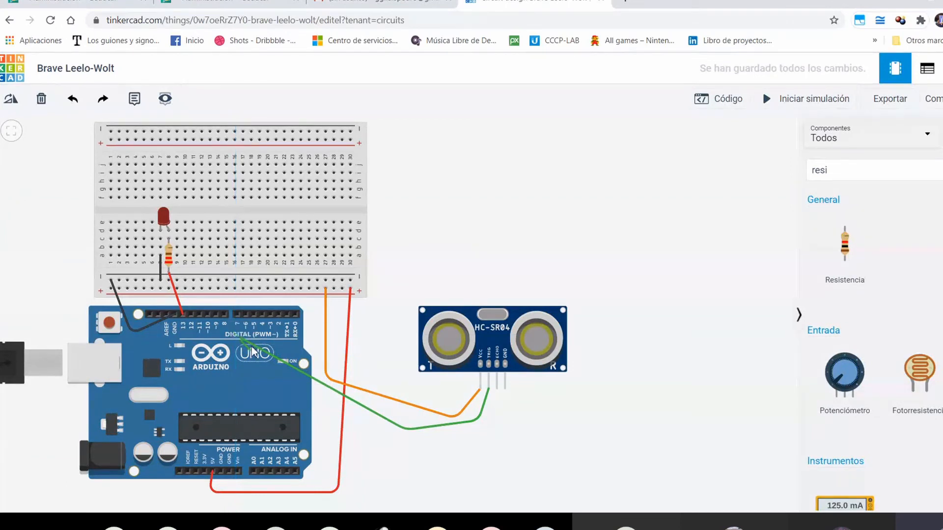
pyautogui.click(237, 319)
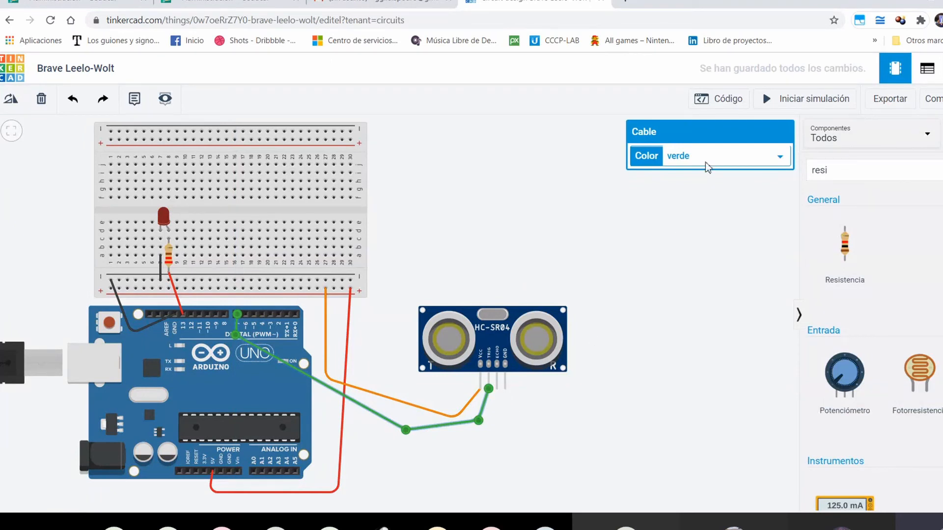
pyautogui.click(698, 233)
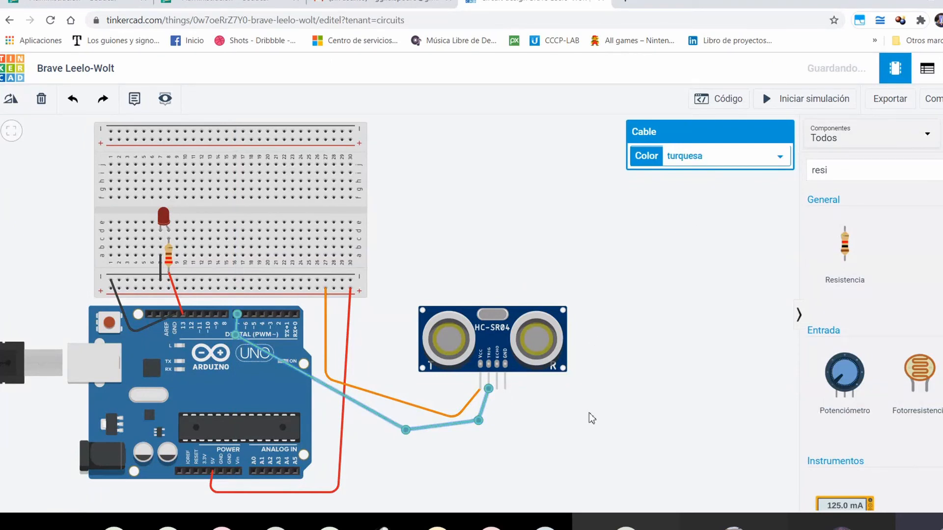
pyautogui.click(586, 429)
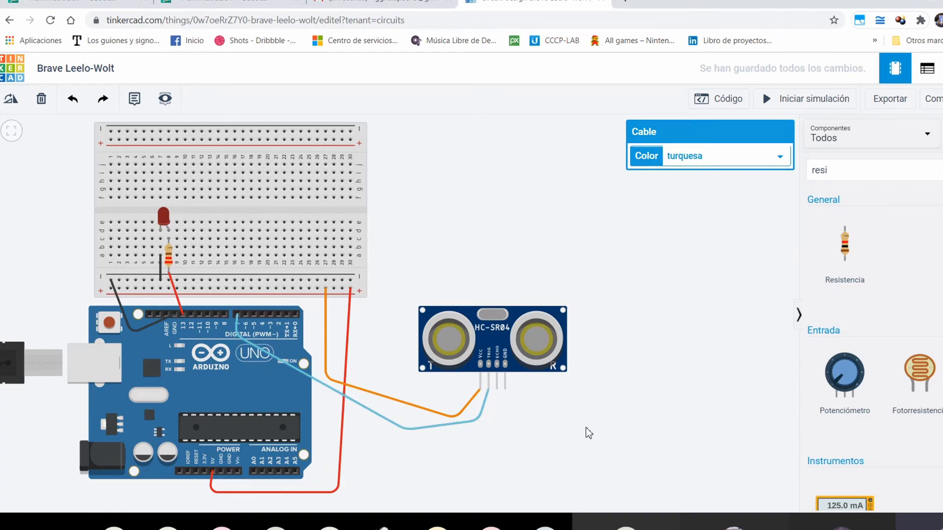
# Step: Wire the sensor's ECHO pin to Arduino digital pin 8, routing the green cable with five bends below the TRIG cable
pyautogui.click(497, 389)
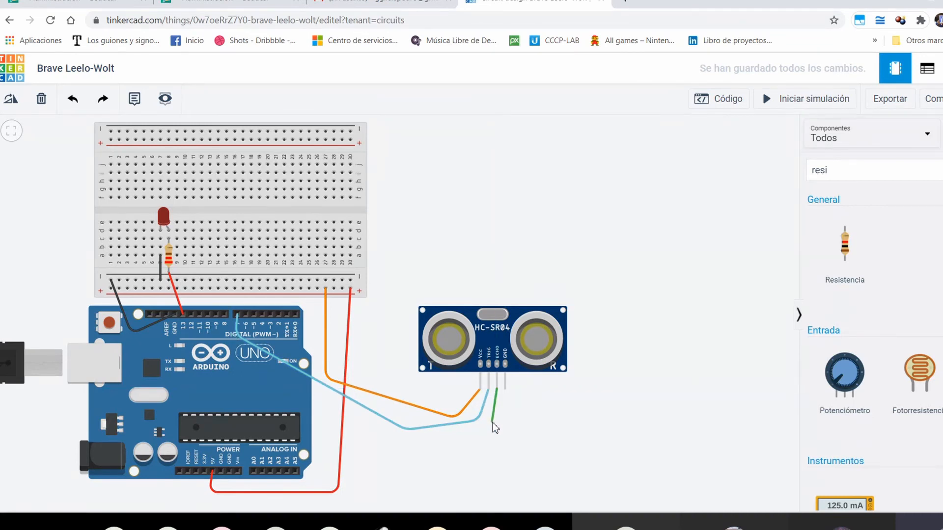
pyautogui.click(492, 421)
pyautogui.click(462, 439)
pyautogui.click(386, 438)
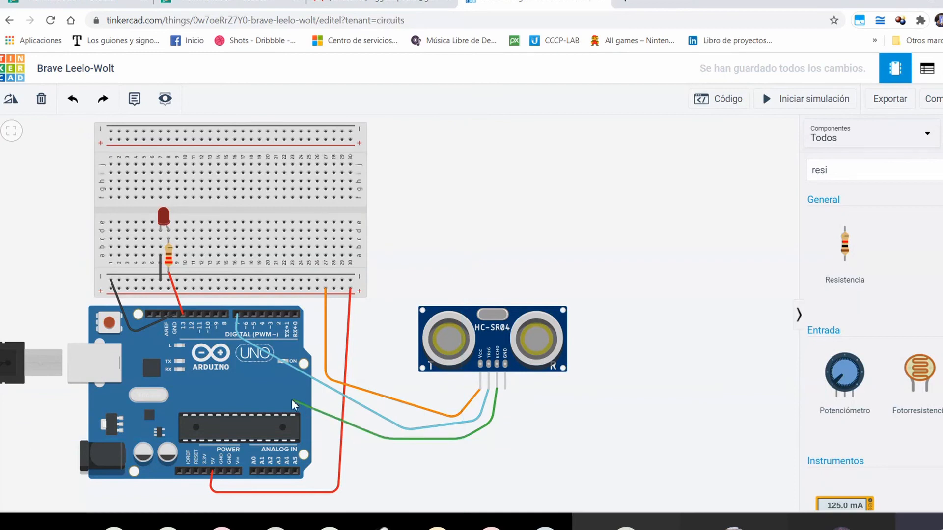
pyautogui.click(260, 374)
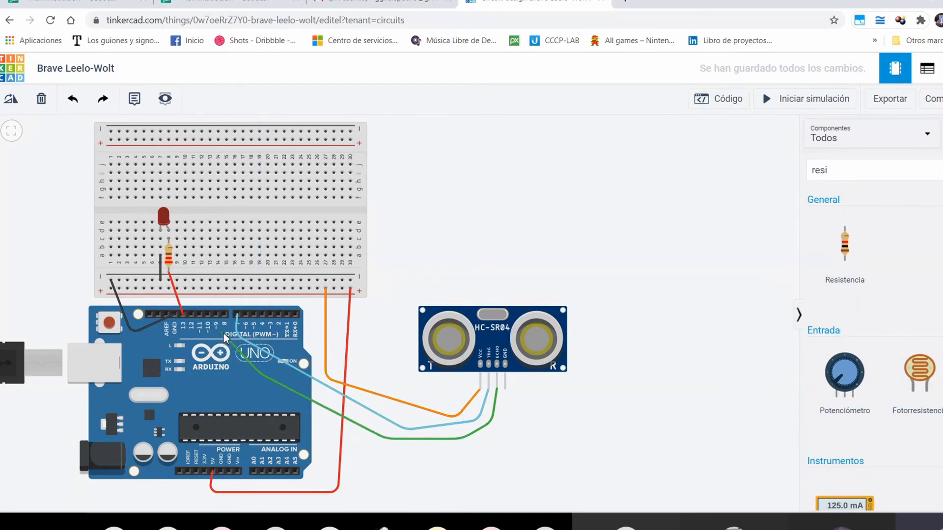
pyautogui.click(224, 334)
pyautogui.click(224, 315)
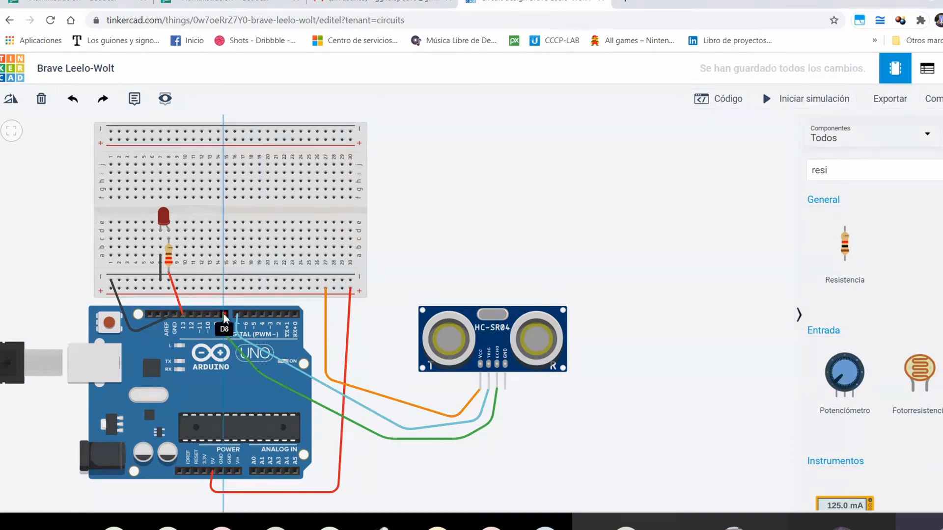
# Step: Wire the sensor's GND pin around the sensor to the breadboard's lower negative rail at column 30, and colour the cable black
pyautogui.click(506, 390)
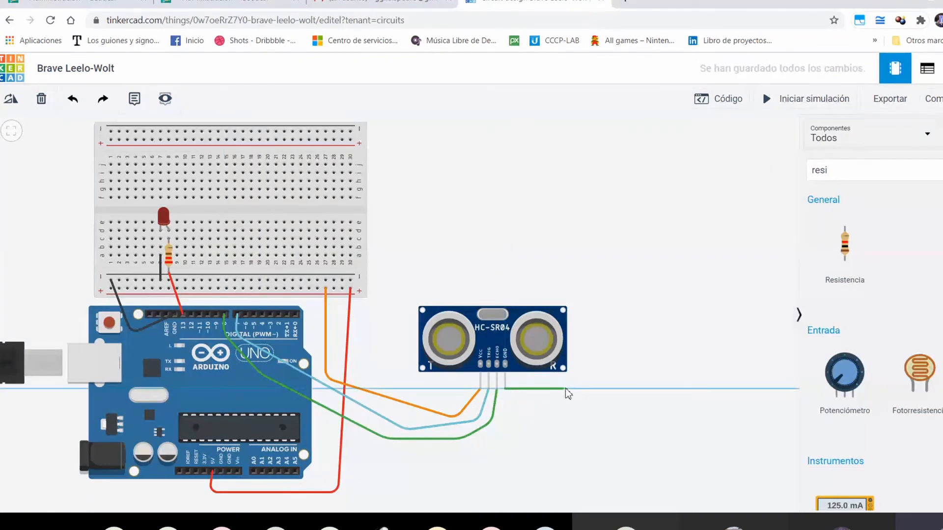
pyautogui.click(602, 355)
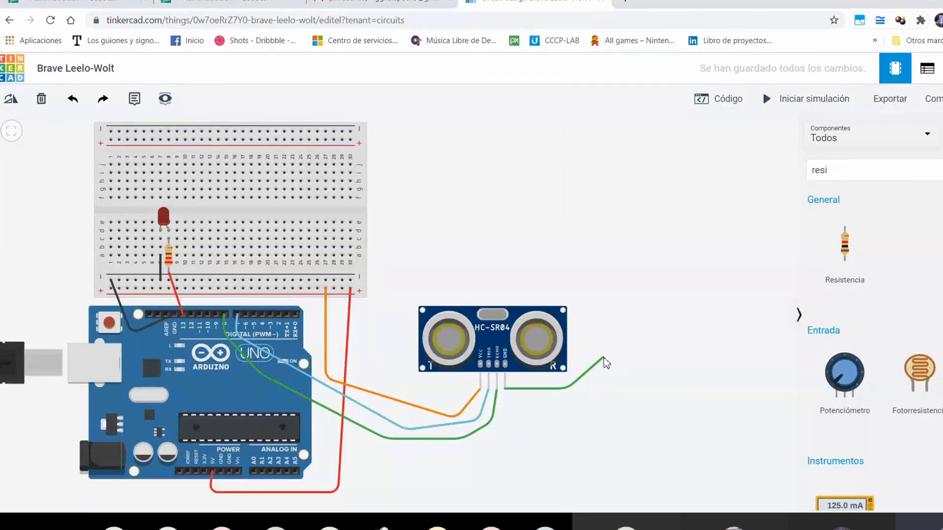
pyautogui.click(589, 292)
pyautogui.click(494, 277)
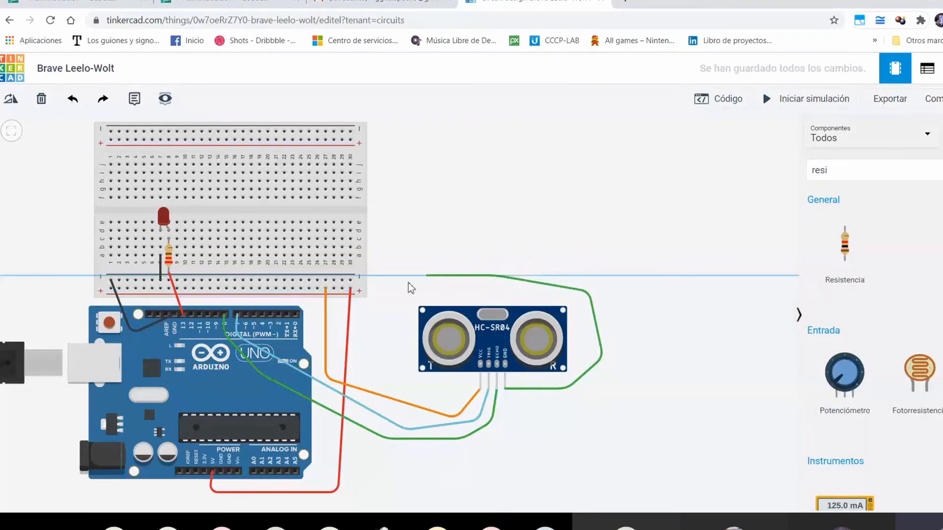
pyautogui.click(348, 280)
pyautogui.click(340, 281)
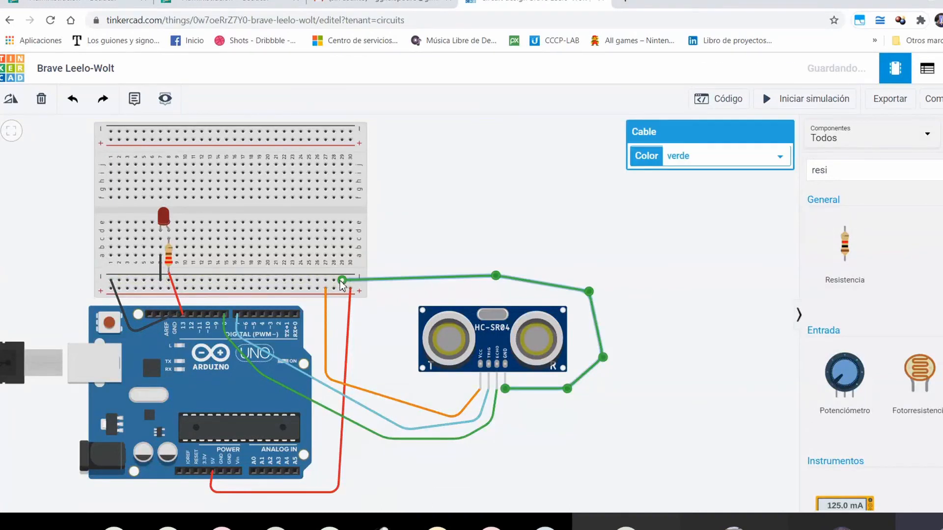
pyautogui.click(688, 169)
pyautogui.click(669, 360)
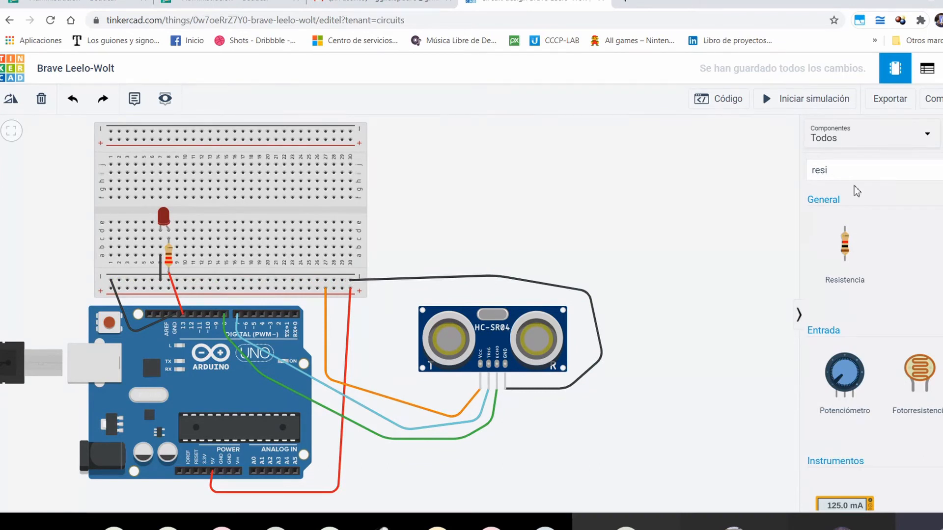
# Step: Show the Arduino code and declare int trig = 7; on a new first line above setup()
pyautogui.click(739, 99)
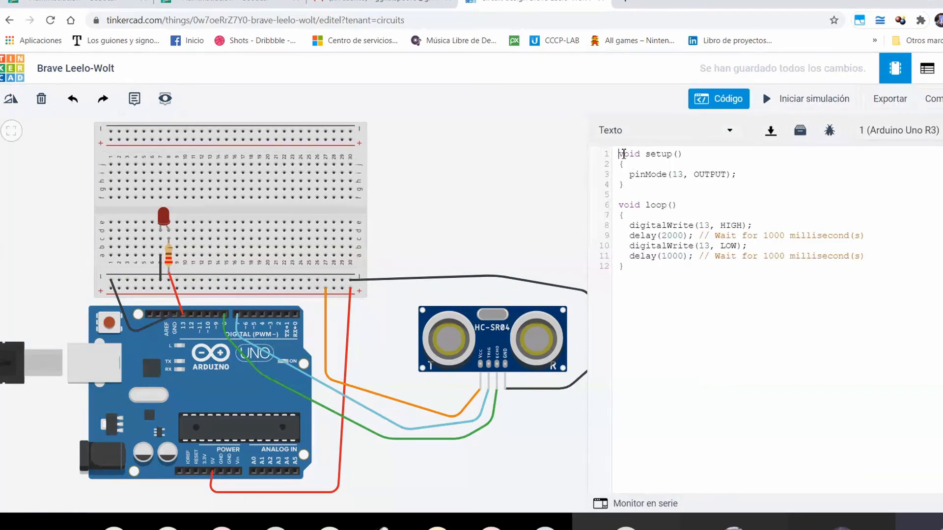
pyautogui.press('Return')
pyautogui.press('Return')
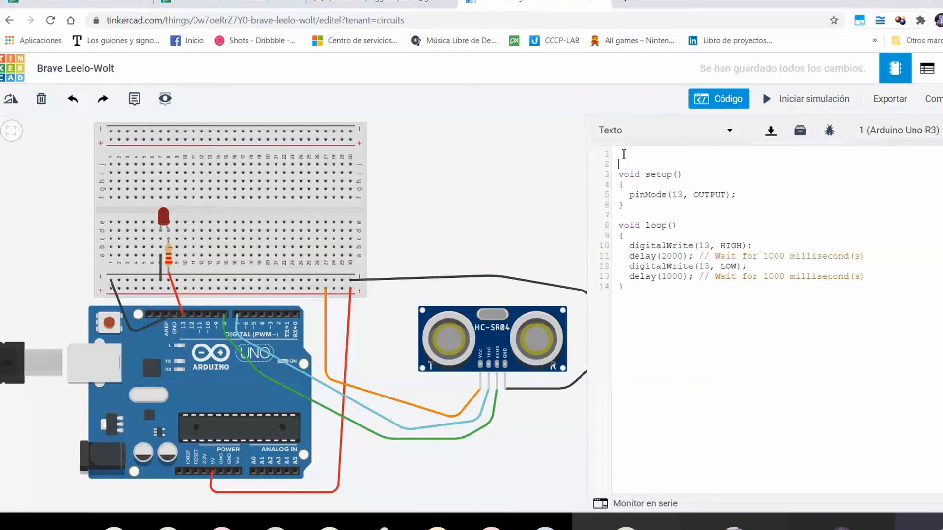
pyautogui.click(624, 154)
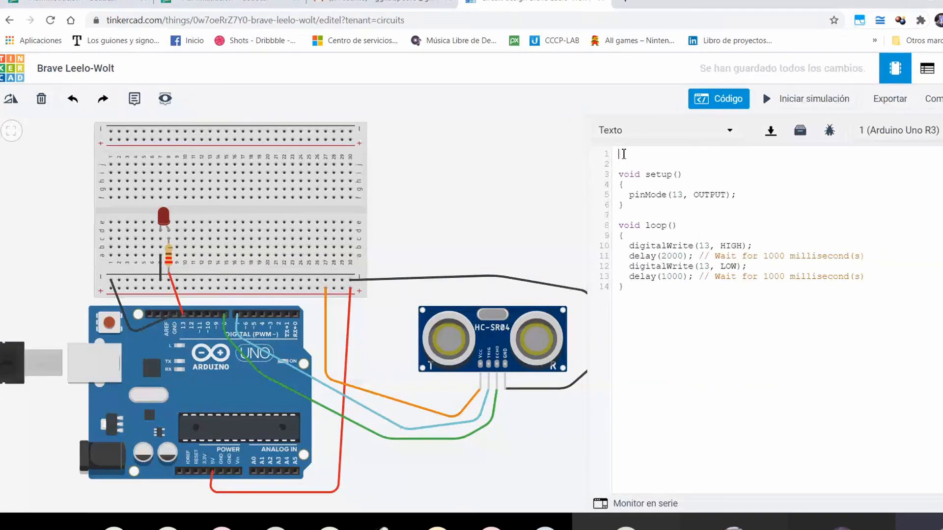
pyautogui.write('int trig')
pyautogui.write('= 7;')
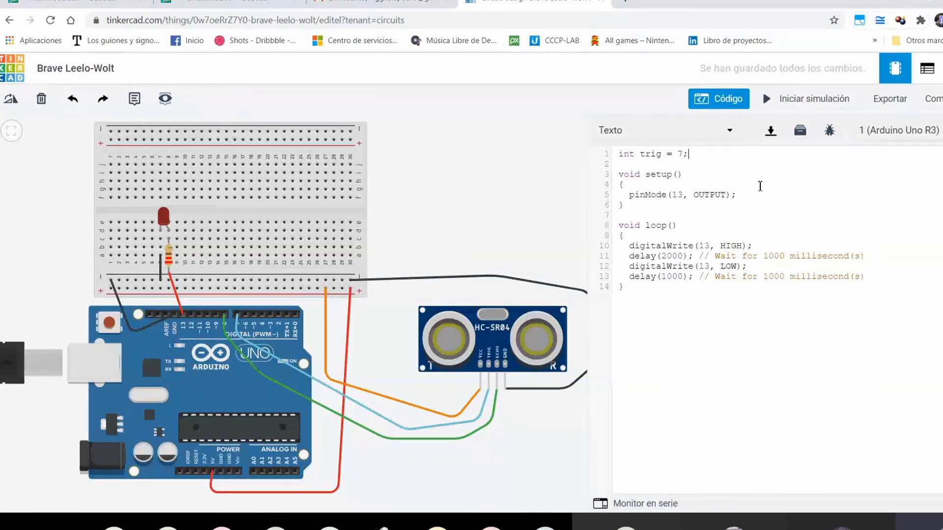
# Step: Declare int echo = 8; below the trig variable and add an empty line after it
pyautogui.press('Return')
pyautogui.write('int')
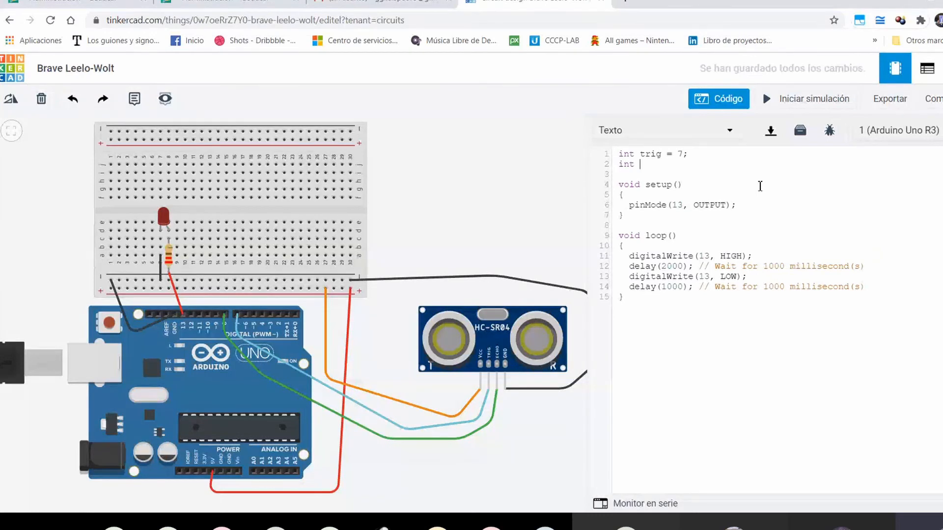
pyautogui.write(' echo')
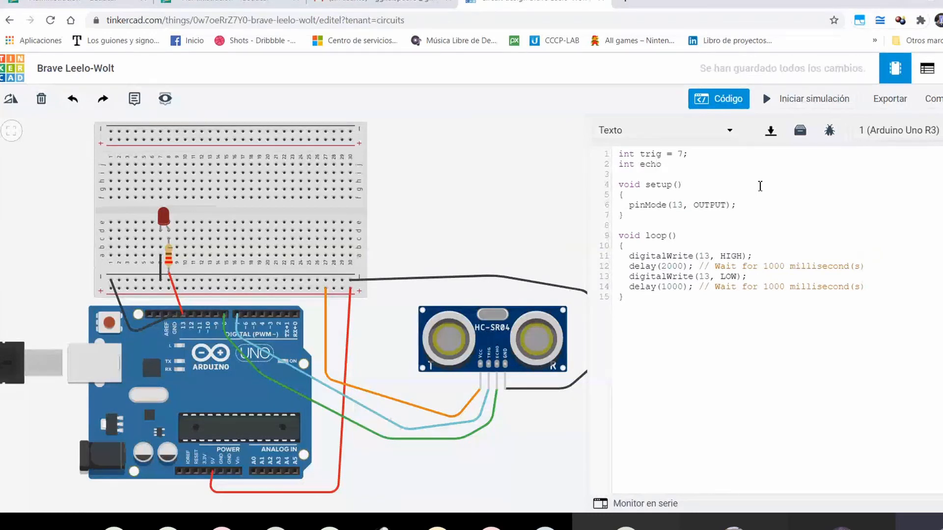
pyautogui.write(' = 8')
pyautogui.doubleClick(705, 256)
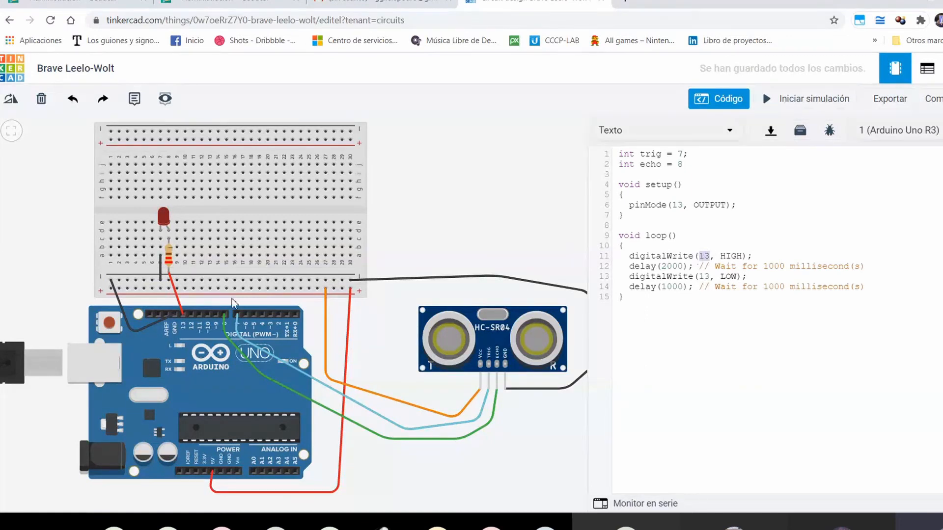
pyautogui.click(720, 166)
pyautogui.write(';')
pyautogui.press('Return')
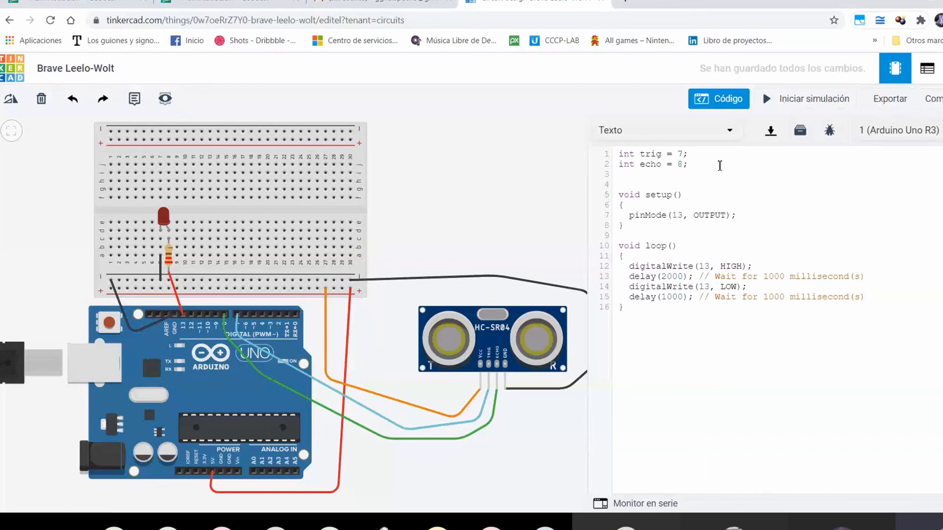
# Step: Declare a led variable with value 13 below echo, and replace 13 with led in both digitalWrite calls
pyautogui.write('Int led = 13;')
pyautogui.doubleClick(711, 268)
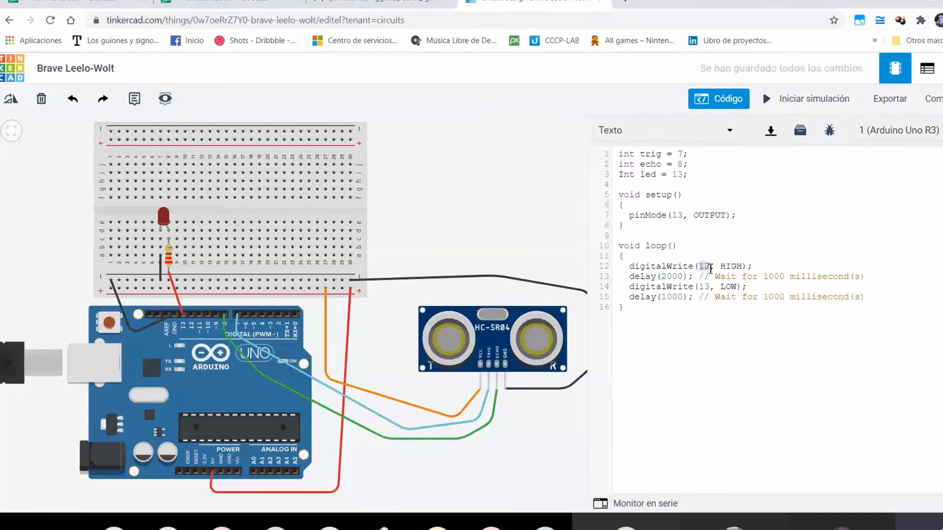
pyautogui.write('led')
pyautogui.click(708, 286)
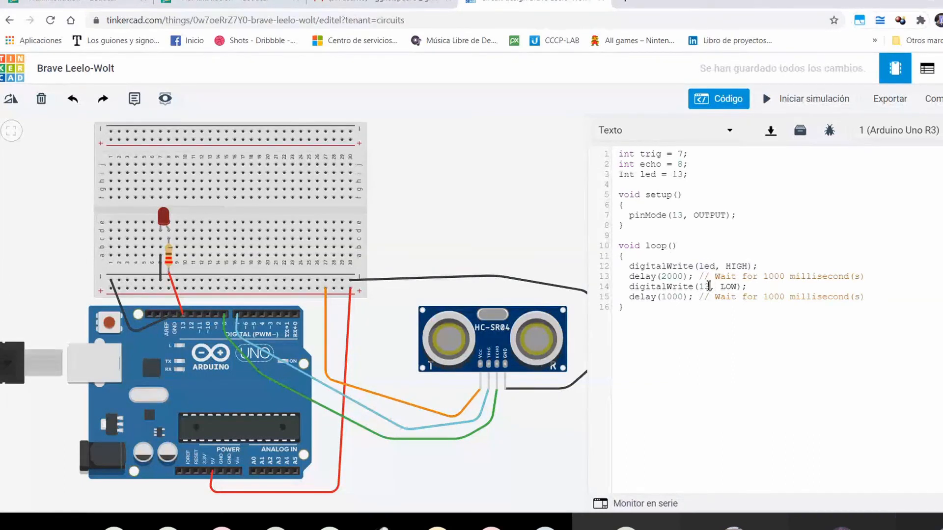
pyautogui.doubleClick(709, 286)
pyautogui.write('led')
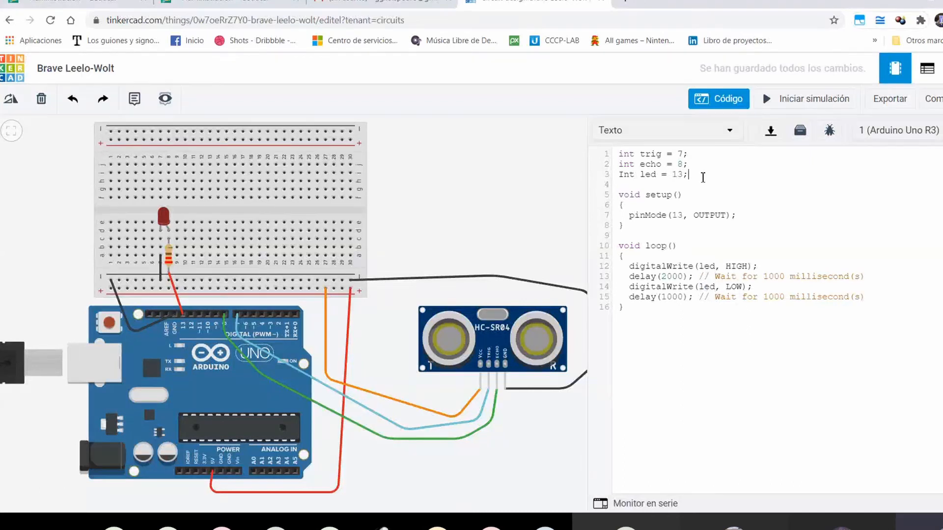
# Step: Correct the led declaration's type to lowercase int, and declare int tiempo; and int distancia; below it
pyautogui.press('Return')
pyautogui.press('Up')
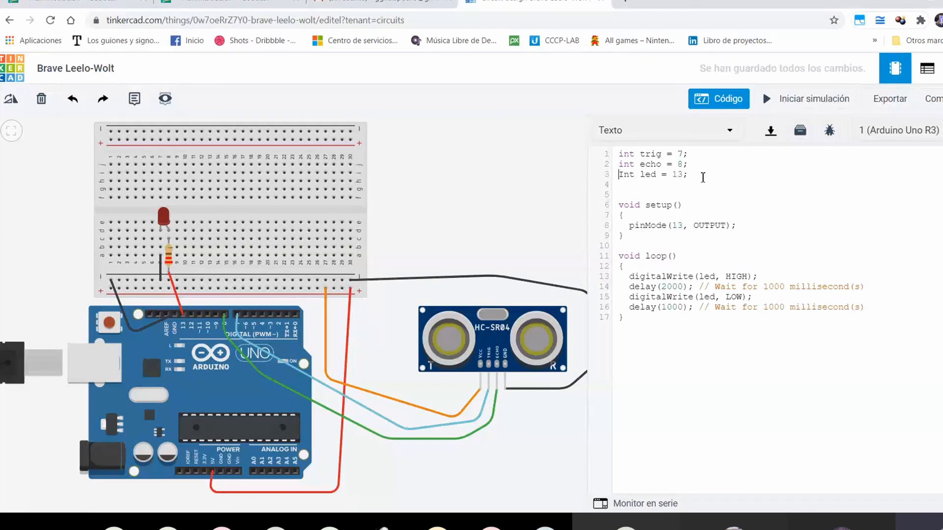
pyautogui.press('Delete')
pyautogui.write('i')
pyautogui.write('int')
pyautogui.write(' tiempo;')
pyautogui.press('Return')
pyautogui.write('int di')
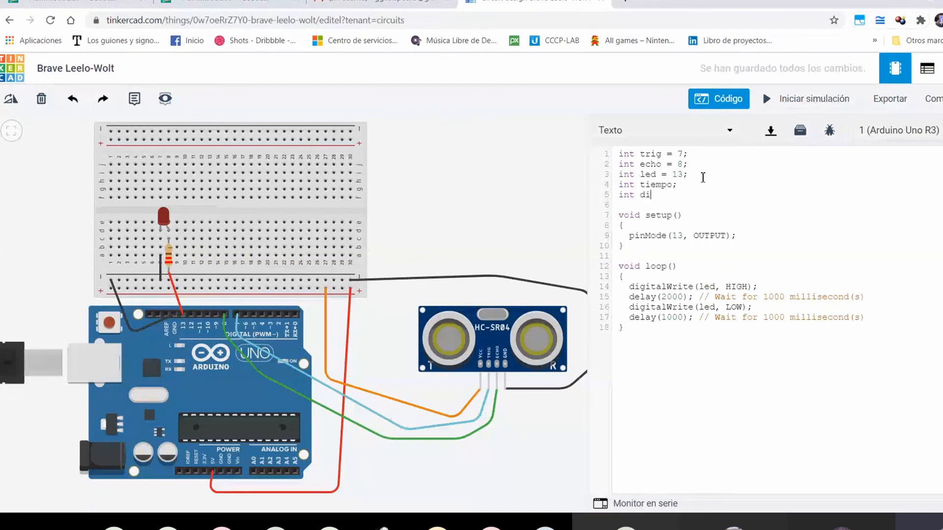
pyautogui.write('stancia;')
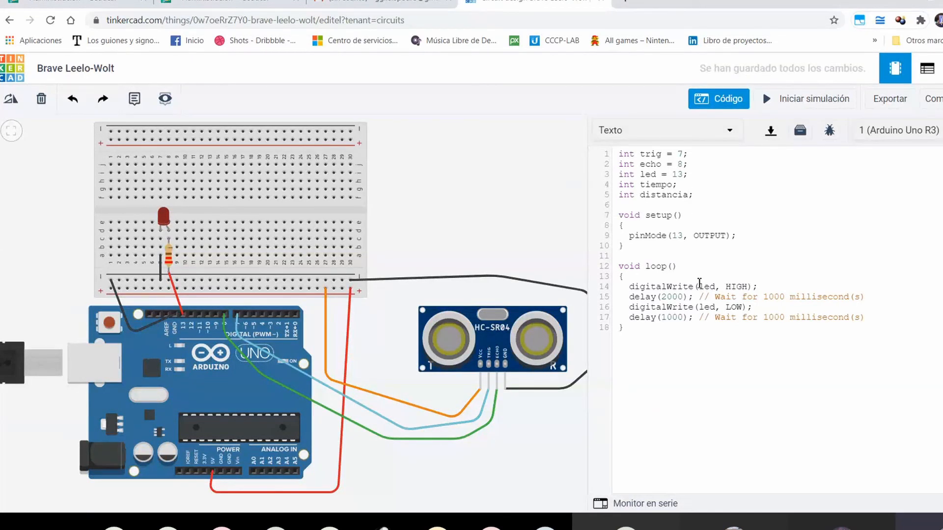
# Step: Add pinMode(trig, OUTPUT); and pinMode(echo, INPUT); to setup() below the existing pinMode line
pyautogui.click(742, 235)
pyautogui.write(';')
pyautogui.press('Return')
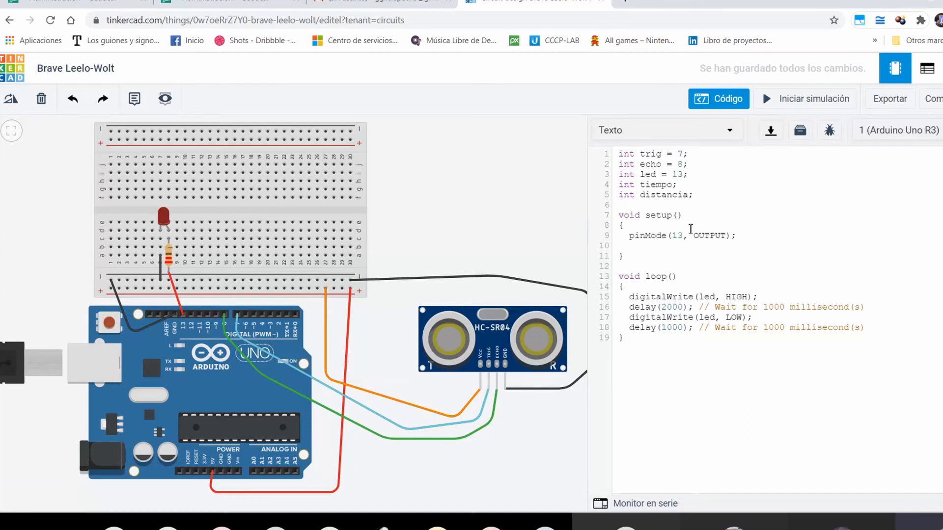
pyautogui.write('pinMode(trig,')
pyautogui.write('OUTPUT);')
pyautogui.press('Return')
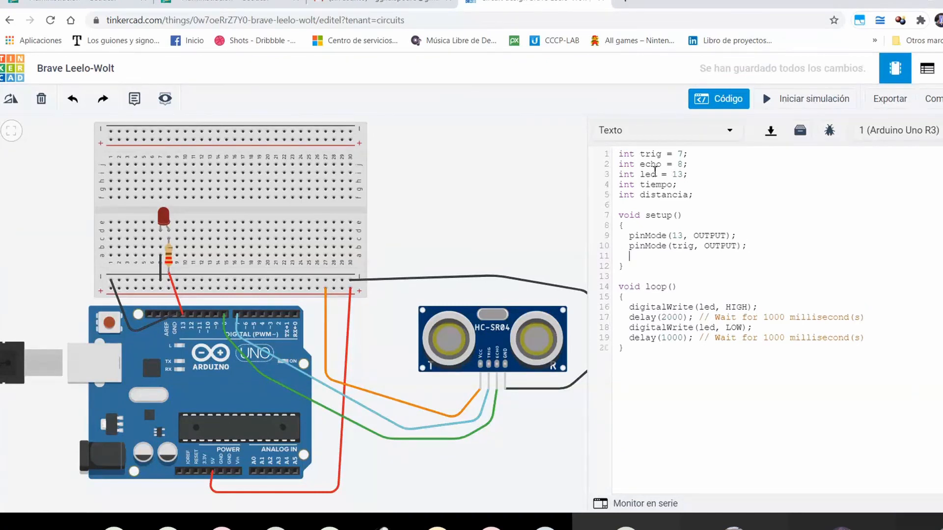
pyautogui.write('pinM')
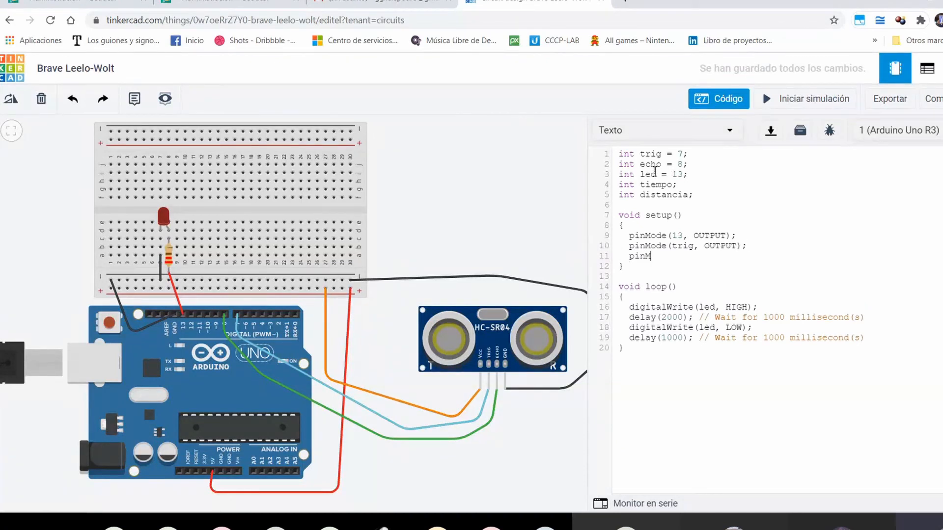
pyautogui.write('ode(echo')
pyautogui.write('INPUT);')
# Step: Replace 13 with led in the first pinMode call of setup()
pyautogui.doubleClick(678, 235)
pyautogui.write('LED')
pyautogui.press('BackSpace')
pyautogui.press('BackSpace')
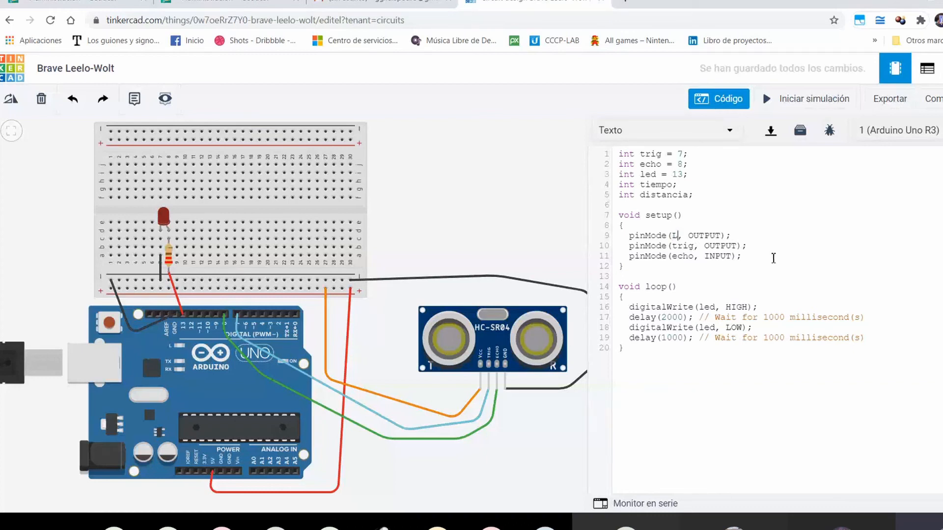
pyautogui.press('BackSpace')
pyautogui.write('led')
# Step: Insert digitalWrite(trig, HIGH); as the first statement of loop(), with empty lines separating it from the LED code
pyautogui.press('Return')
pyautogui.press('Return')
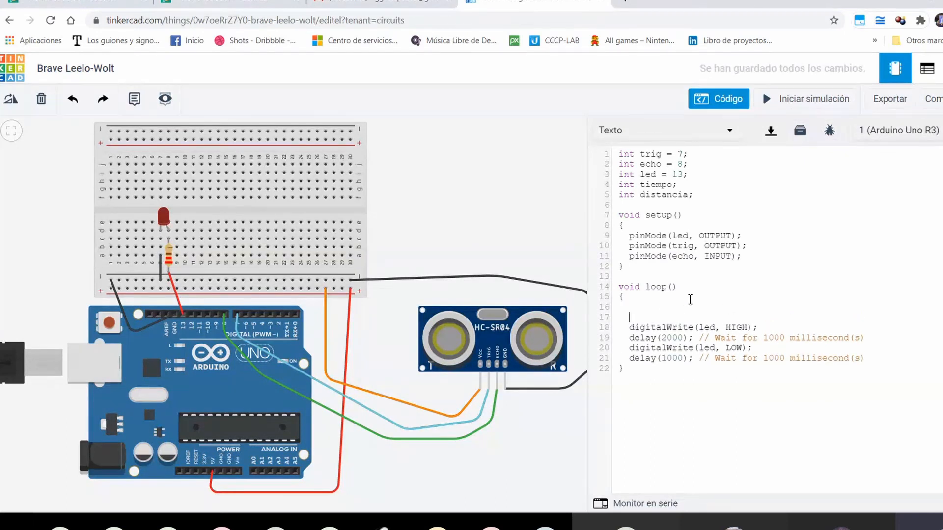
pyautogui.press('Up')
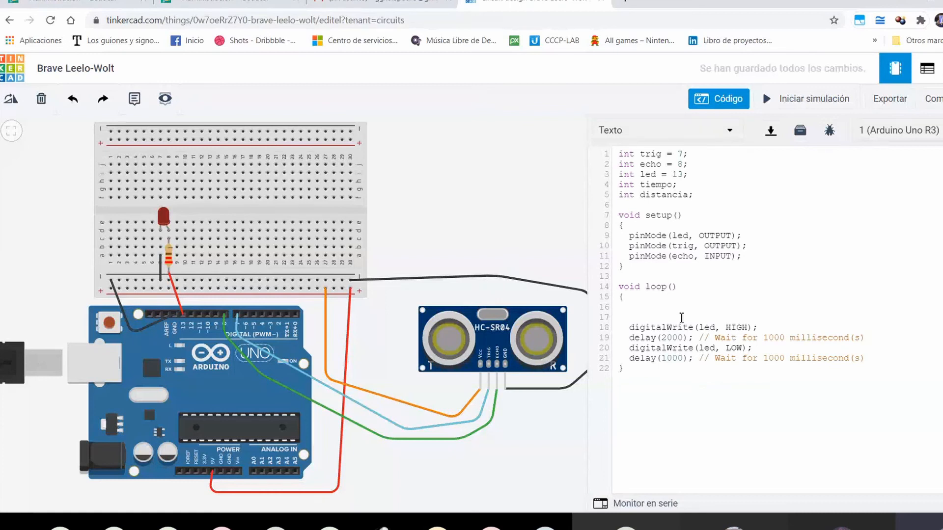
pyautogui.write('digitalWrite')
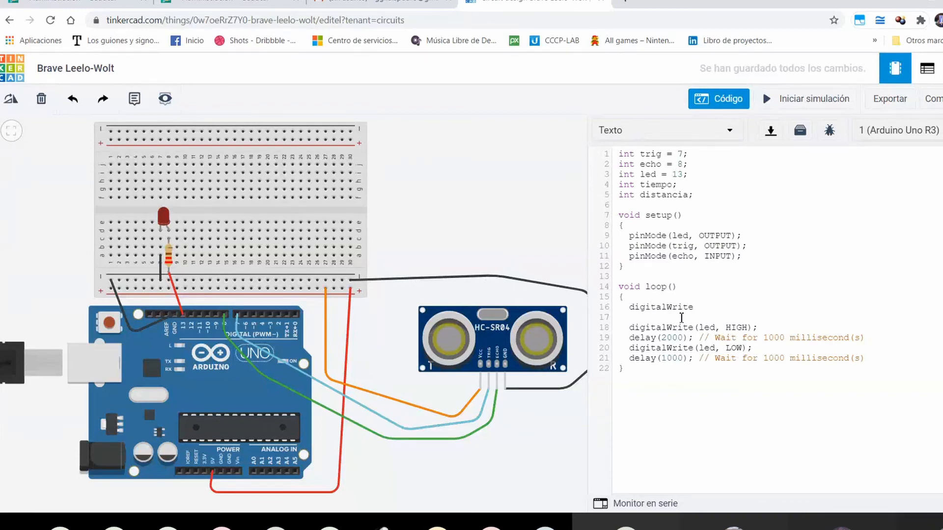
pyautogui.write('(')
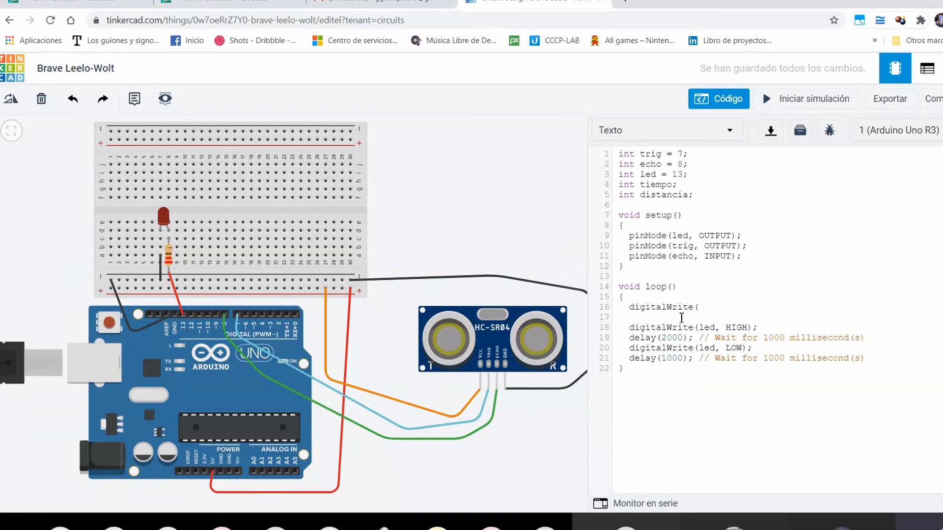
pyautogui.write('trig, HIGH);')
pyautogui.press('Return')
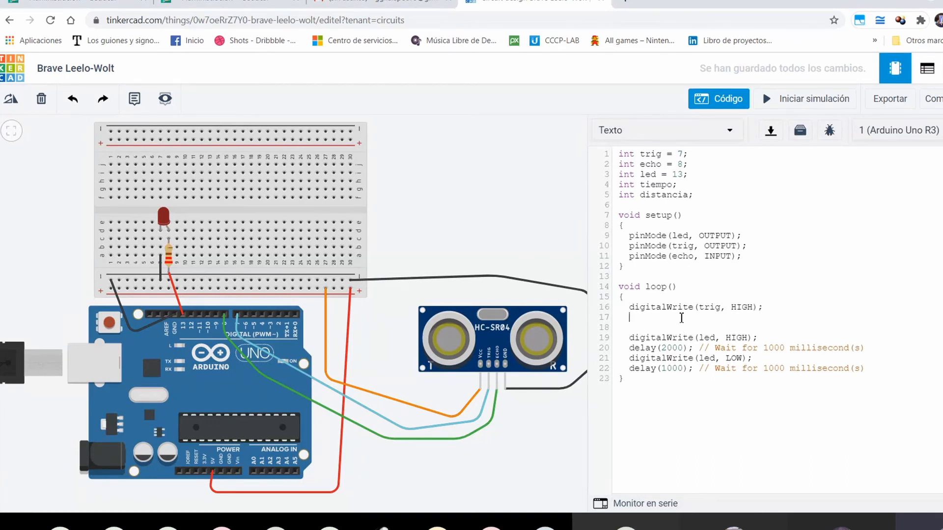
# Step: Add delay(1) and digitalWrite(trig, LOW); below the trig HIGH line in loop()
pyautogui.write('delay(1)')
pyautogui.press('Return')
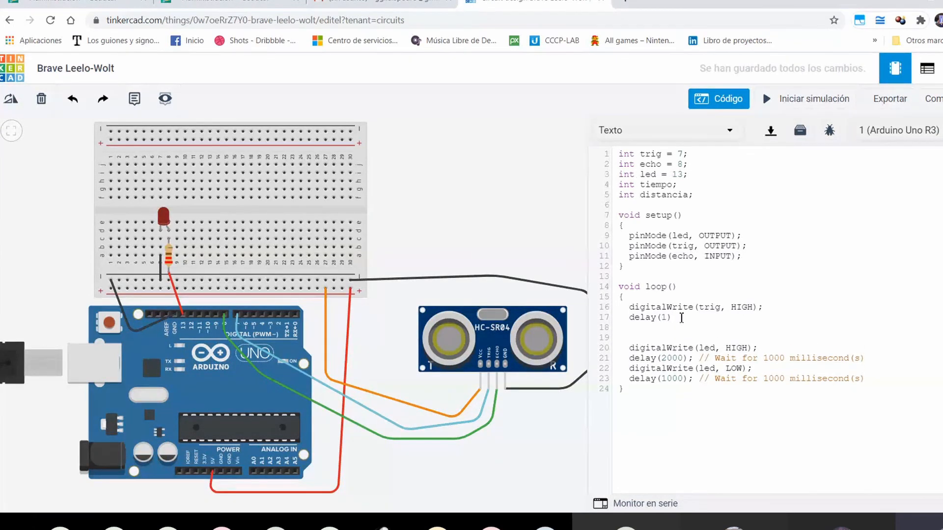
pyautogui.write('digitalWrite(')
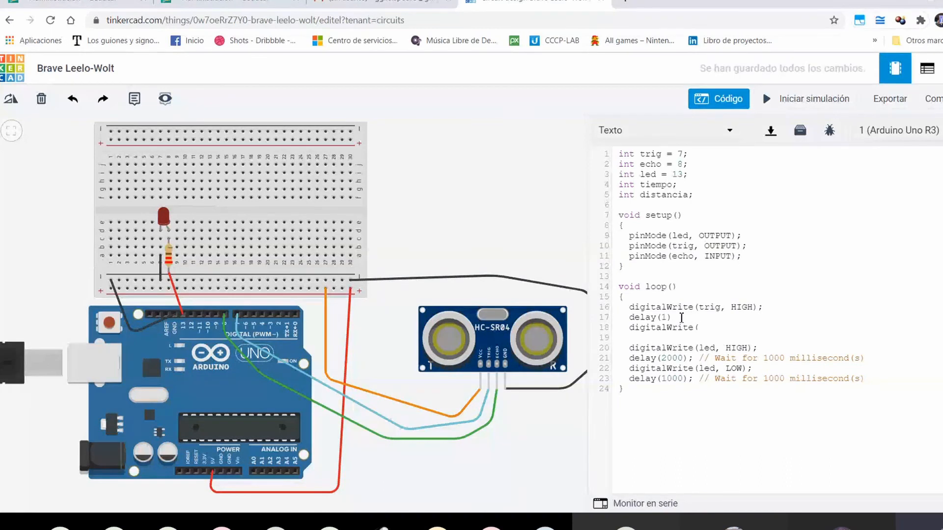
pyautogui.write('trig, LOW);')
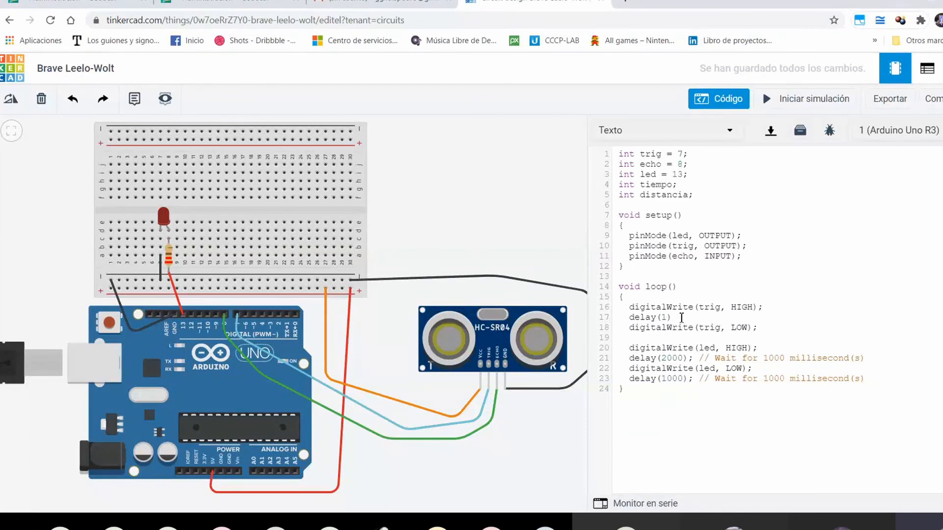
pyautogui.press('Return')
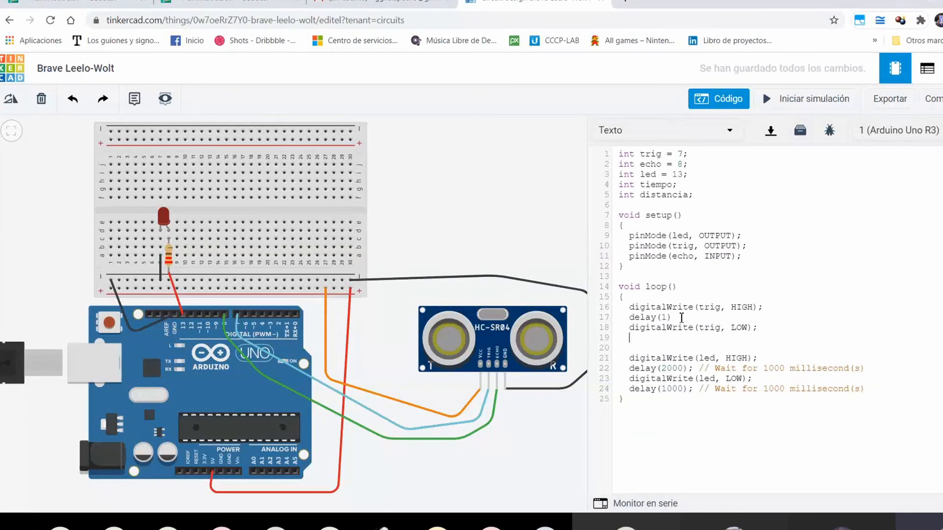
# Step: Add the statement tiempo= pulseIn(echo, HIGH); below the trig LOW line
pyautogui.write('tiempo=')
pyautogui.write('pulse')
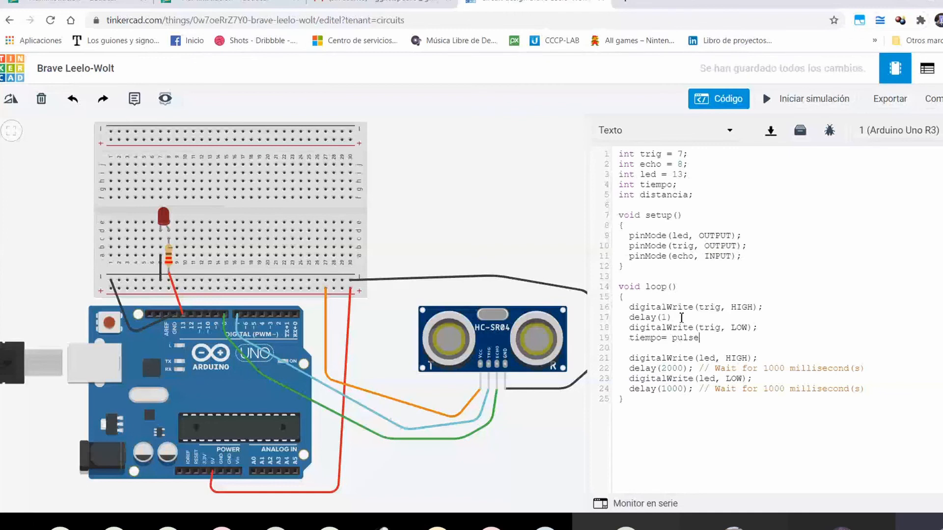
pyautogui.write('In(echo')
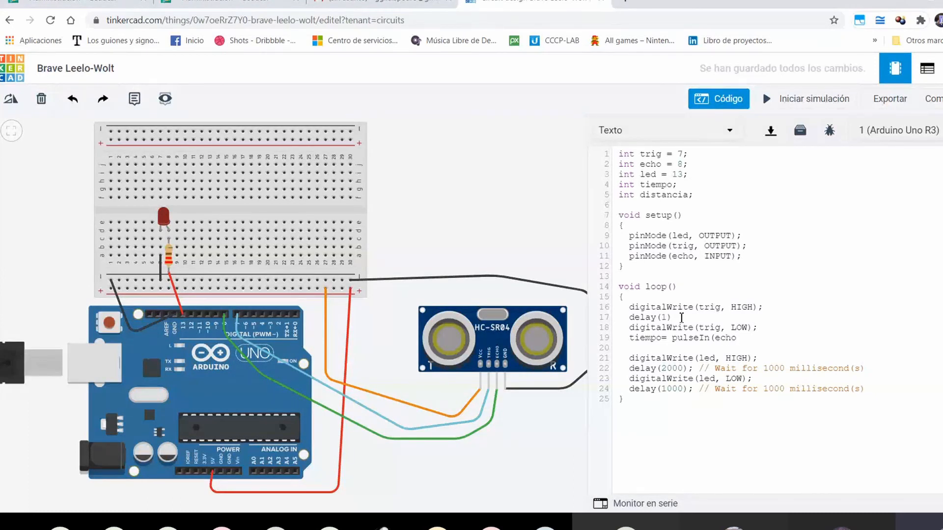
pyautogui.write(', HIGH);')
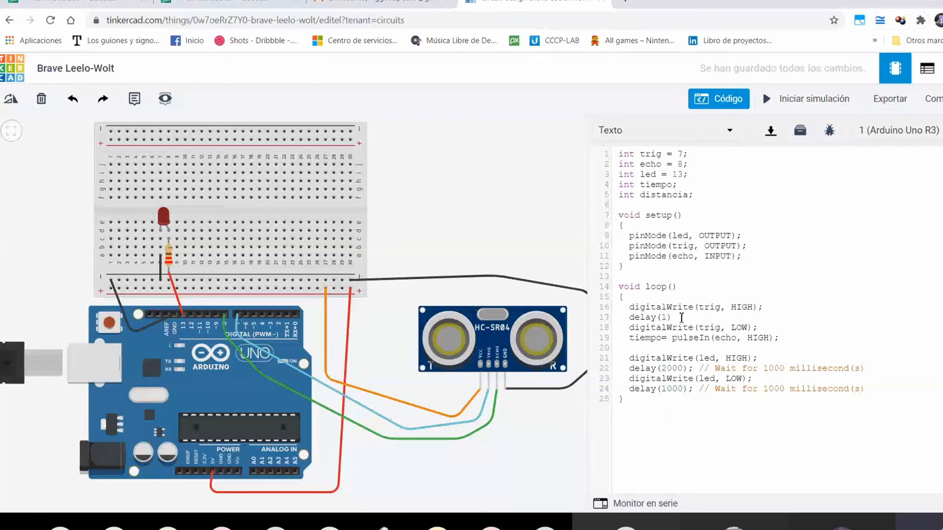
pyautogui.press('Return')
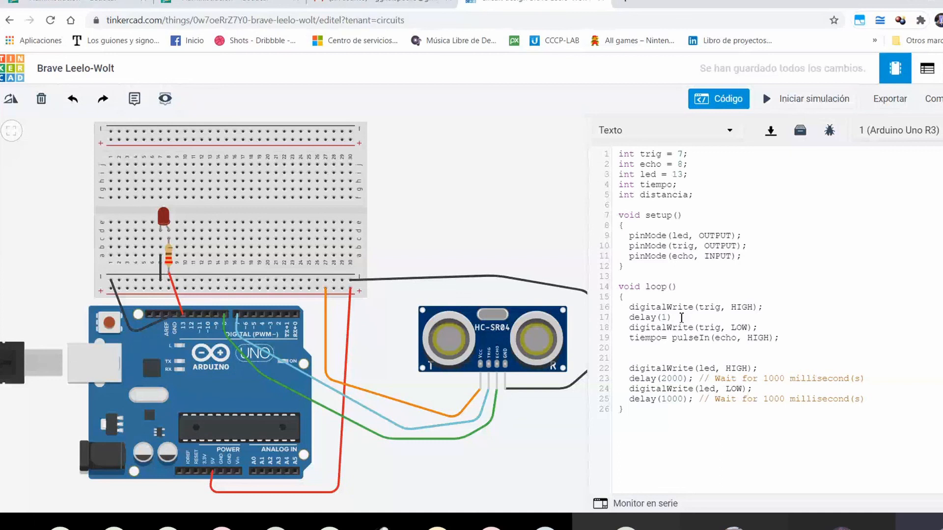
# Step: Add the statement distancia = tiempo / 58.2; below the pulseIn line
pyautogui.write('di')
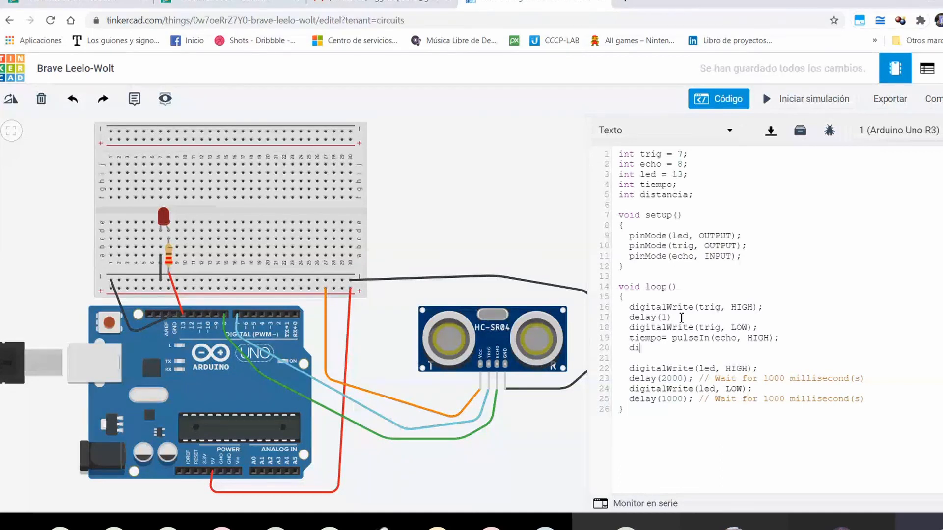
pyautogui.write('stancia = ')
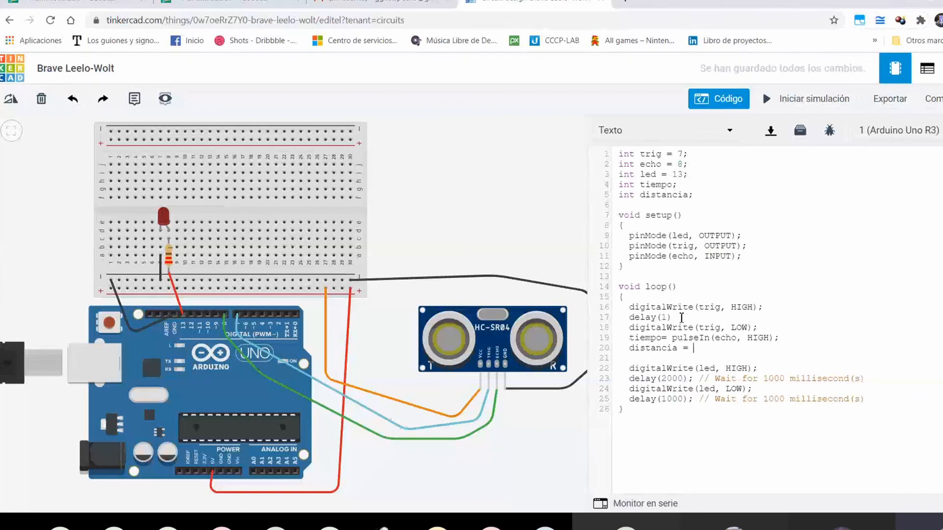
pyautogui.write('tiempo /')
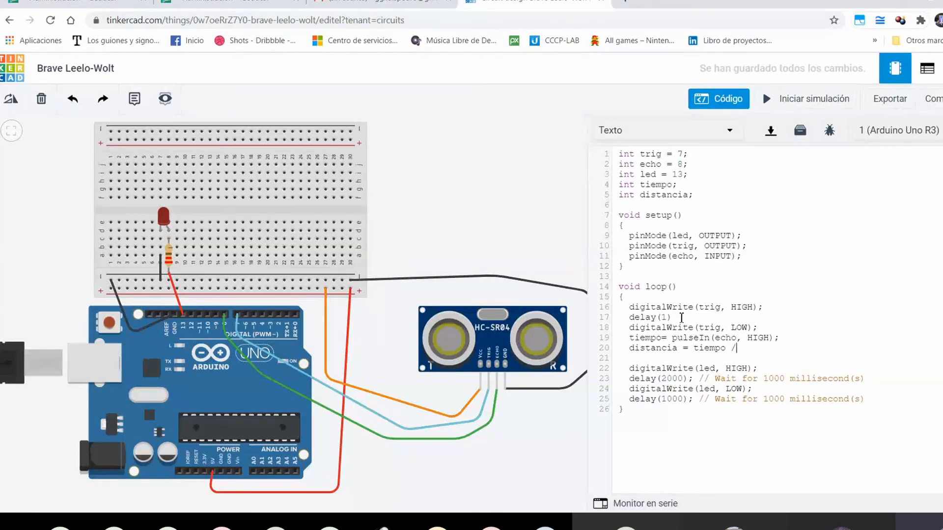
pyautogui.write(' 58.2;')
pyautogui.press('Left')
pyautogui.click(756, 352)
pyautogui.doubleClick(689, 350)
pyautogui.click(636, 349)
pyautogui.click(754, 347)
pyautogui.moveTo(765, 347); pyautogui.dragTo(744, 349)
pyautogui.click(766, 351)
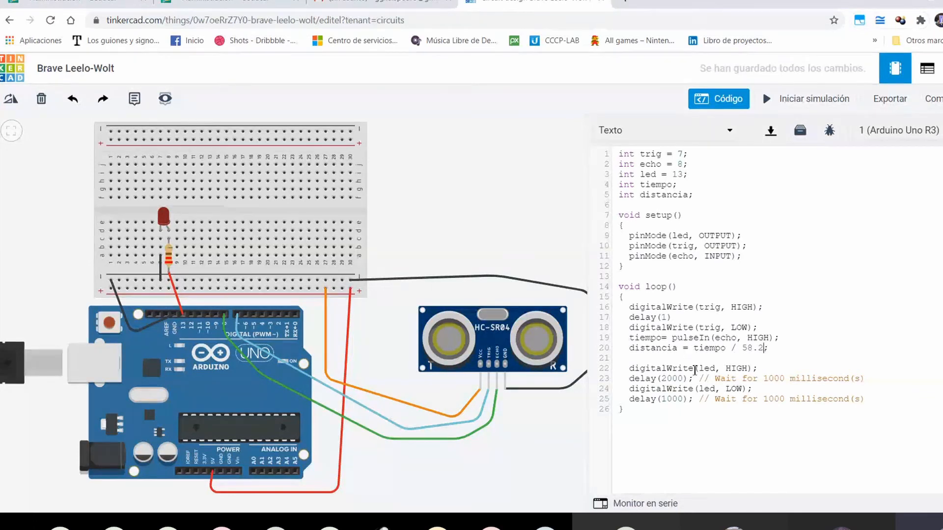
pyautogui.press('Return')
pyautogui.press('Return')
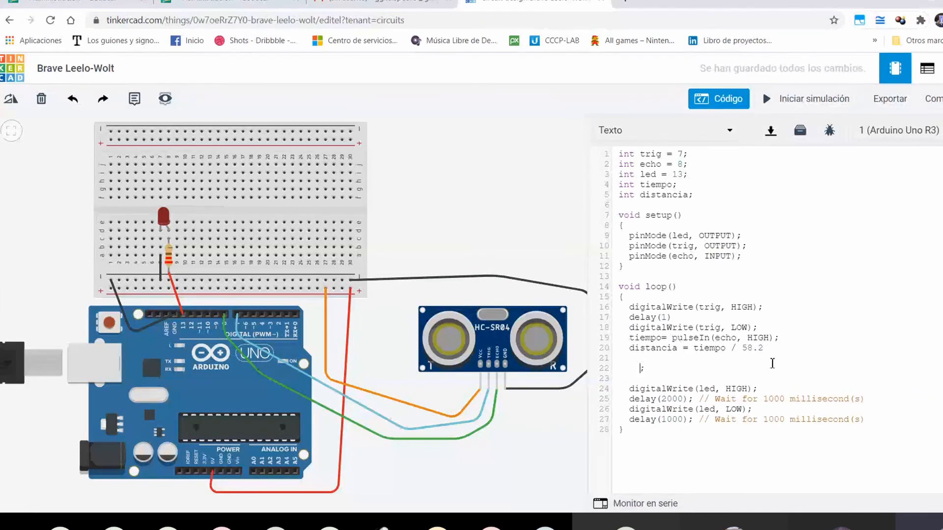
pyautogui.hotkey('ctrl', 'z')
# Step: Leave an empty line after the distancia calculation and start an if (distancia < 50) block with an indented opening brace
pyautogui.press('Right')
pyautogui.press('Return')
pyautogui.press('Return')
pyautogui.write('if (distancia')
pyautogui.write('<')
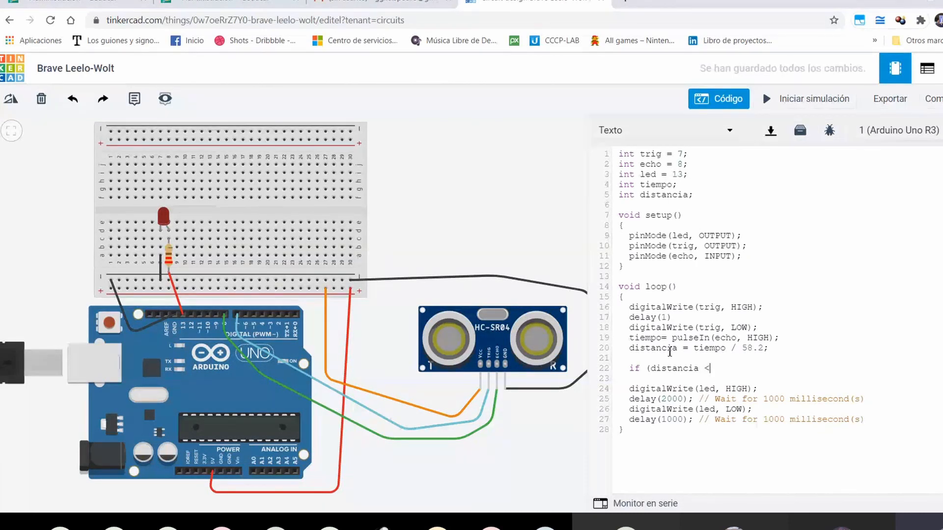
pyautogui.write(' 50) {')
pyautogui.press('Left')
pyautogui.press('Return')
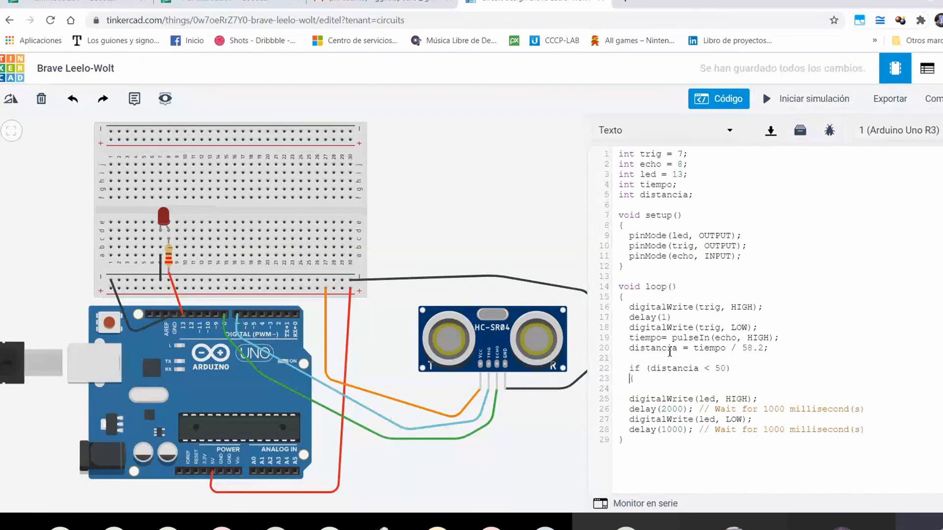
pyautogui.press('Tab')
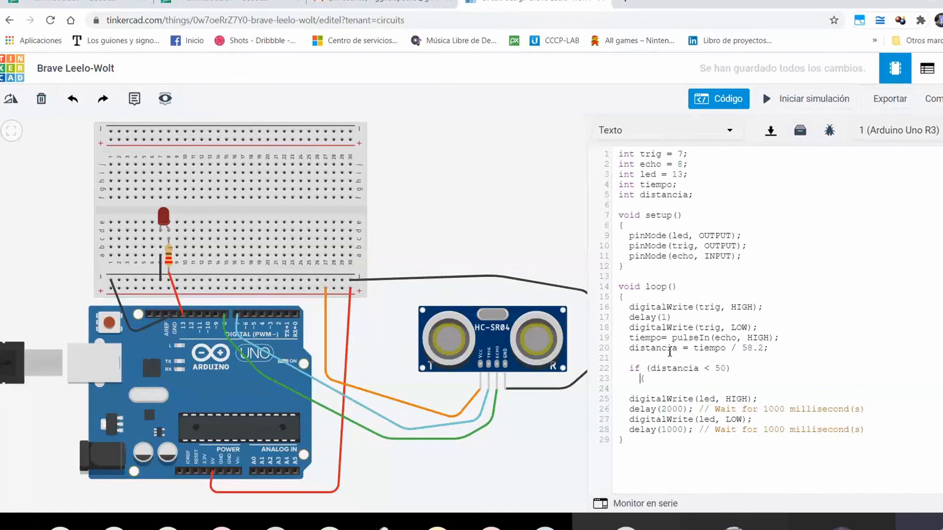
pyautogui.press('Return')
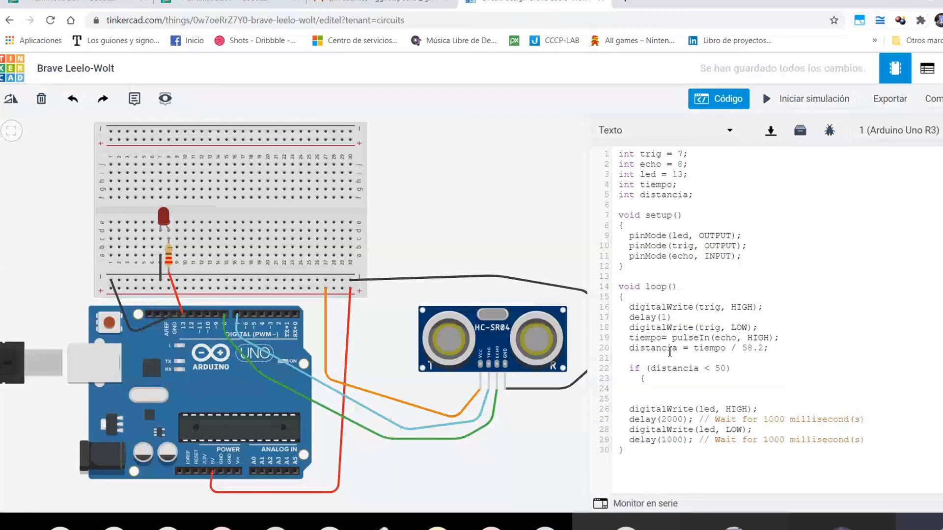
# Step: Move the existing digitalWrite(led, HIGH); line into the if block and close the block with a brace
pyautogui.moveTo(758, 409); pyautogui.dragTo(631, 410)
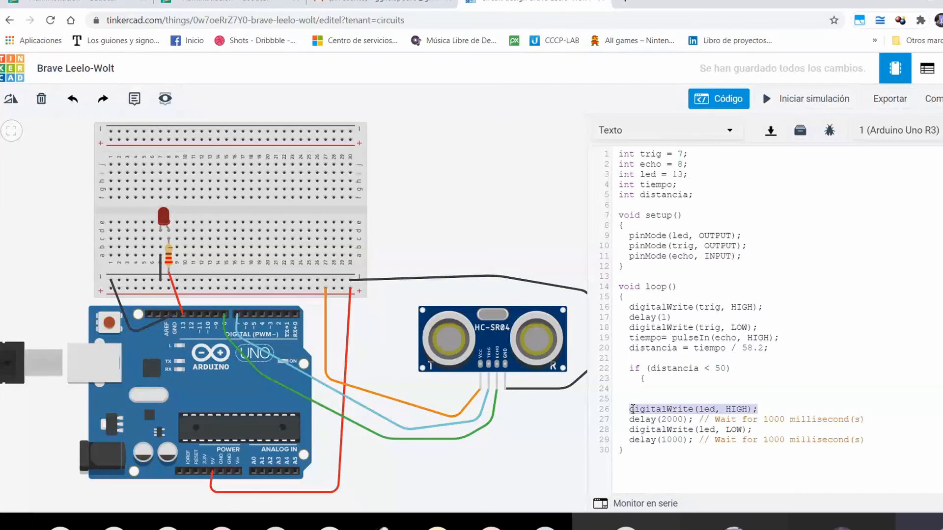
pyautogui.hotkey('ctrl', 'x')
pyautogui.click(746, 389)
pyautogui.hotkey('ctrl', 'v')
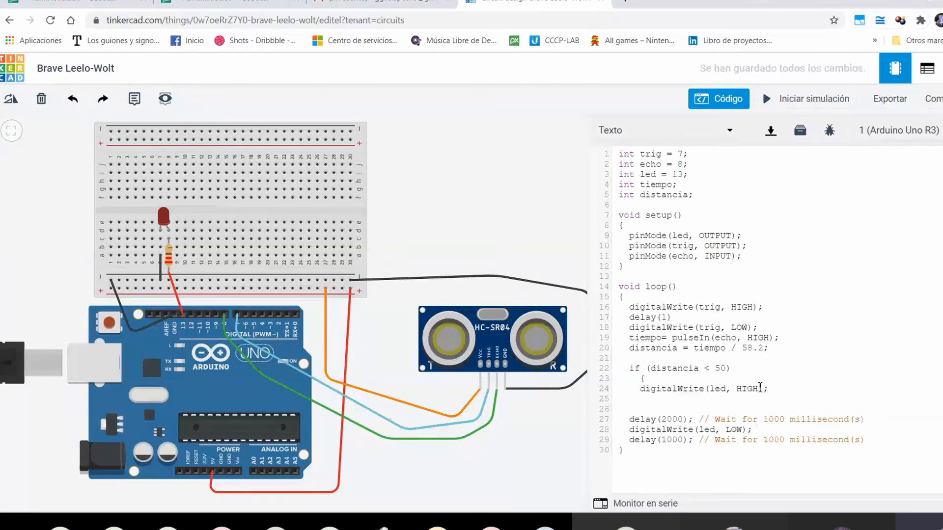
pyautogui.press('Return')
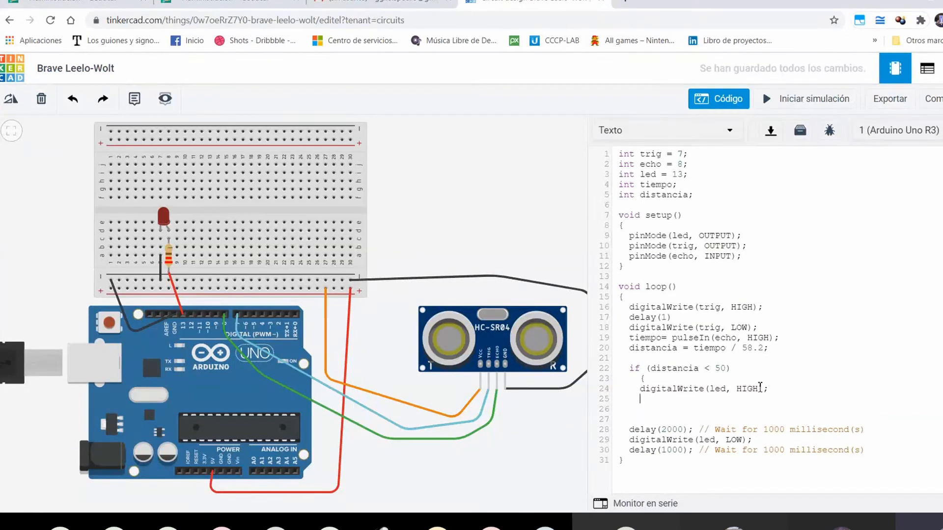
pyautogui.press('Tab')
pyautogui.press('Return')
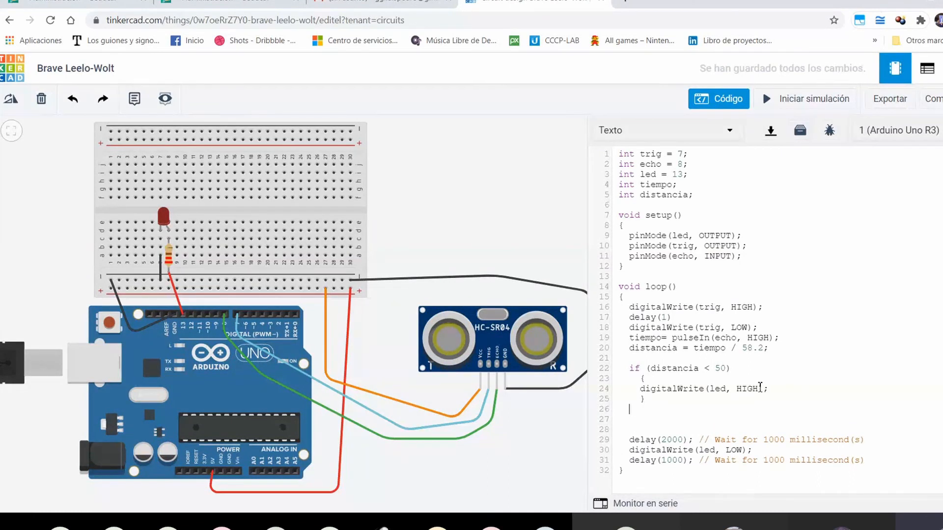
# Step: Add an else branch below the if block, with an indented opening brace and a new line inside it
pyautogui.write('else')
pyautogui.press('Return')
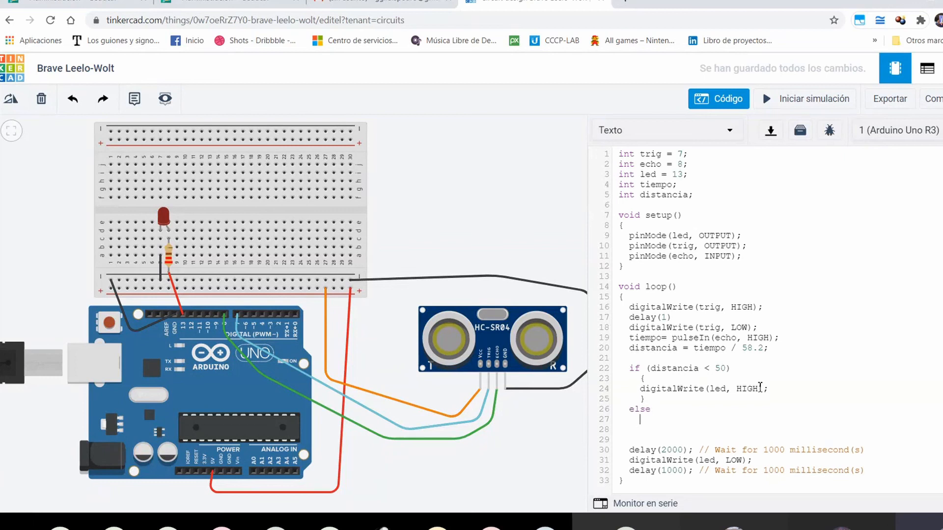
pyautogui.write('{')
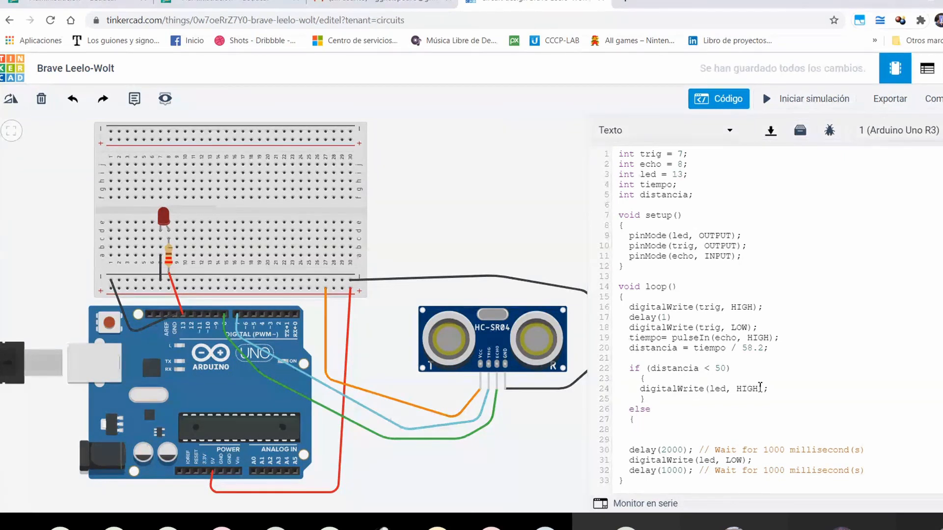
pyautogui.press('Tab')
pyautogui.press('End')
pyautogui.press('Return')
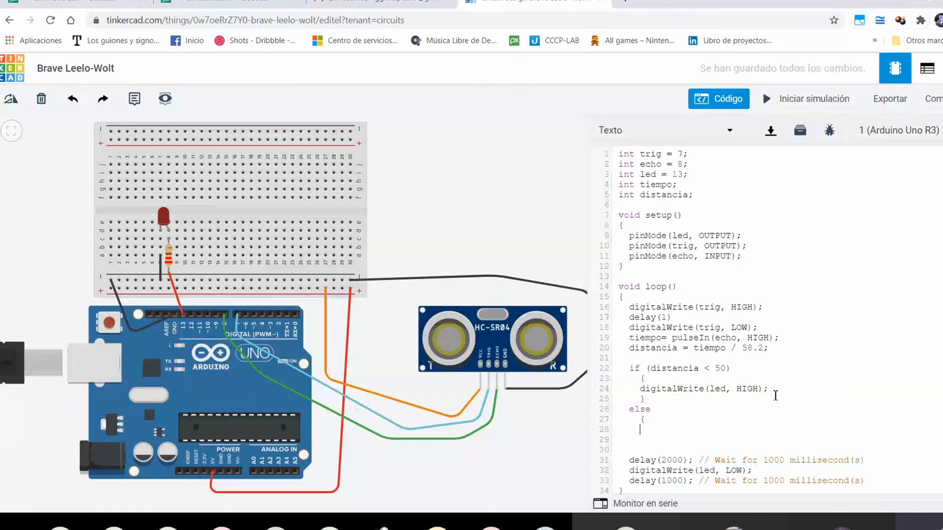
# Step: Copy digitalWrite(led, HIGH); into the else block, change HIGH to LOW, and close the block with an indented brace
pyautogui.moveTo(774, 390); pyautogui.dragTo(641, 395)
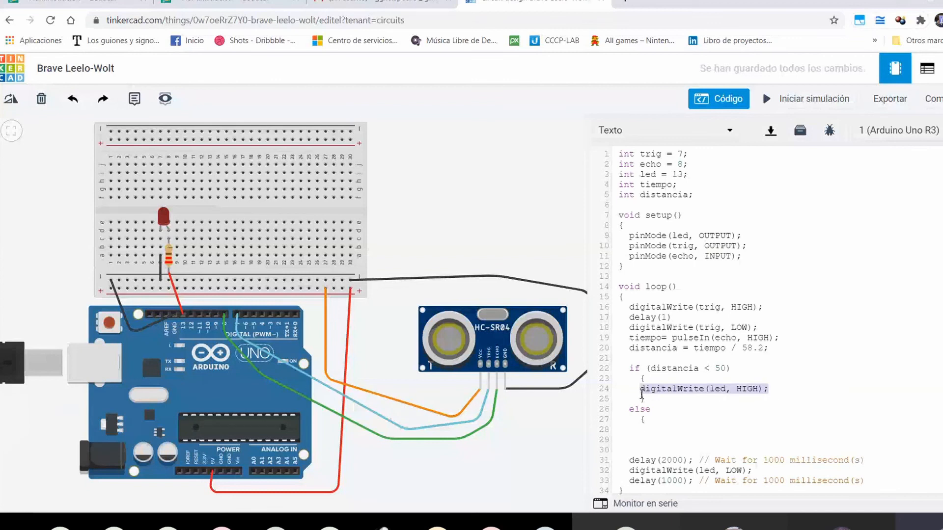
pyautogui.hotkey('ctrl', 'c')
pyautogui.click(653, 430)
pyautogui.hotkey('ctrl', 'v')
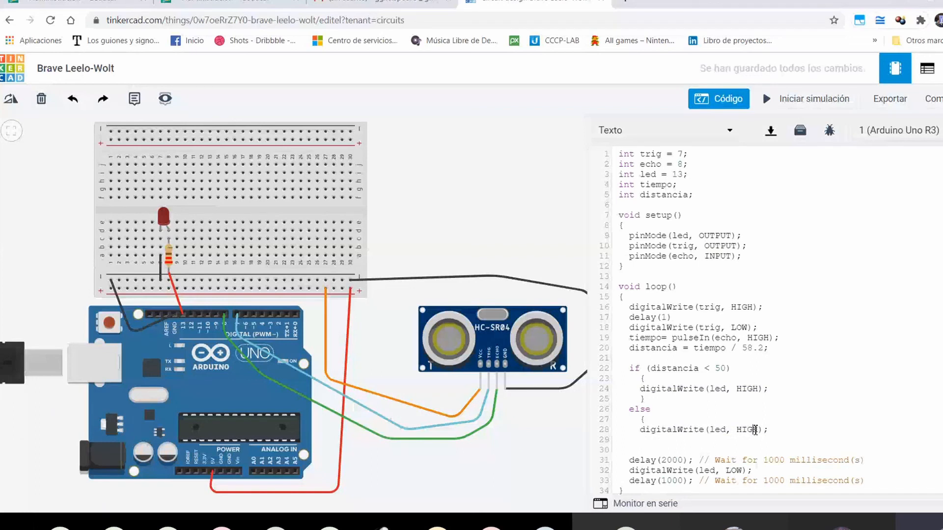
pyautogui.doubleClick(755, 431)
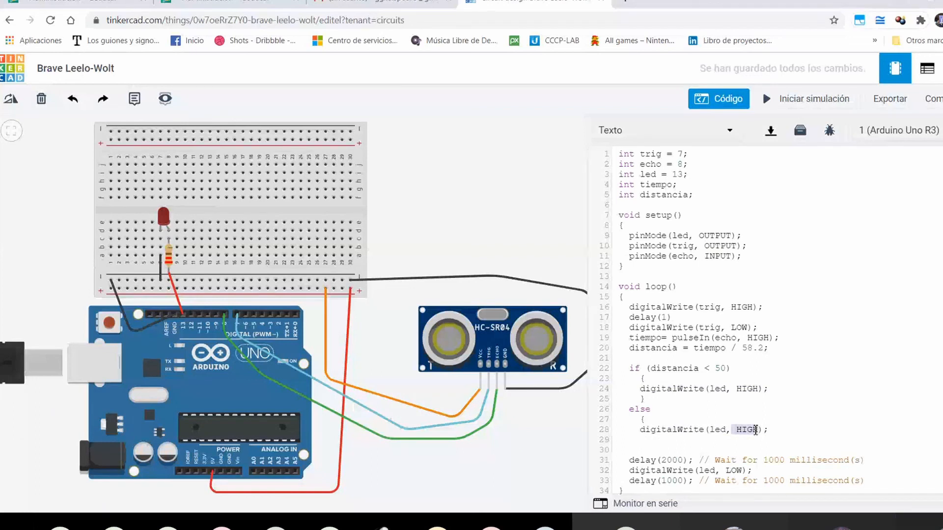
pyautogui.write('LOW')
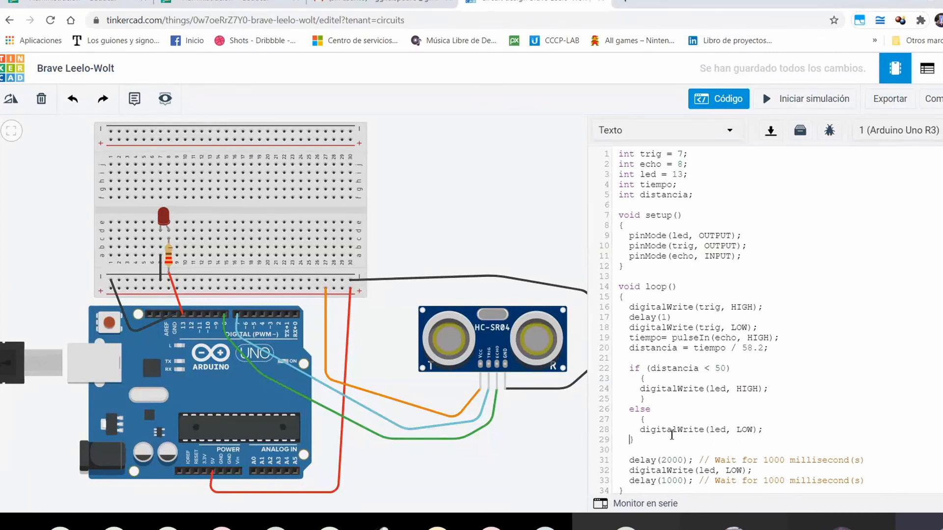
pyautogui.scroll(-1, 786, 456)
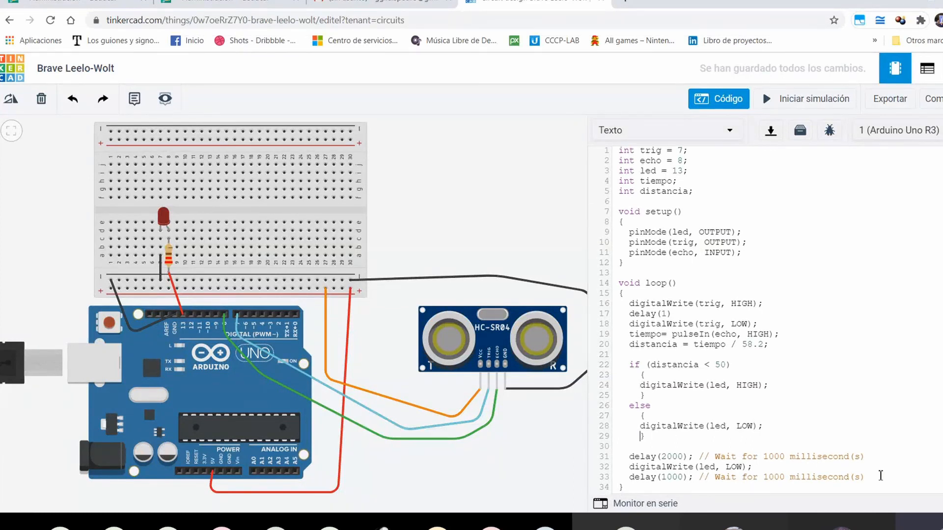
# Step: Delete the leftover delay(2000), digitalWrite(led, LOW) and delay(1000) lines below the else block, along with the empty line
pyautogui.moveTo(867, 476); pyautogui.dragTo(623, 449)
pyautogui.press('BackSpace')
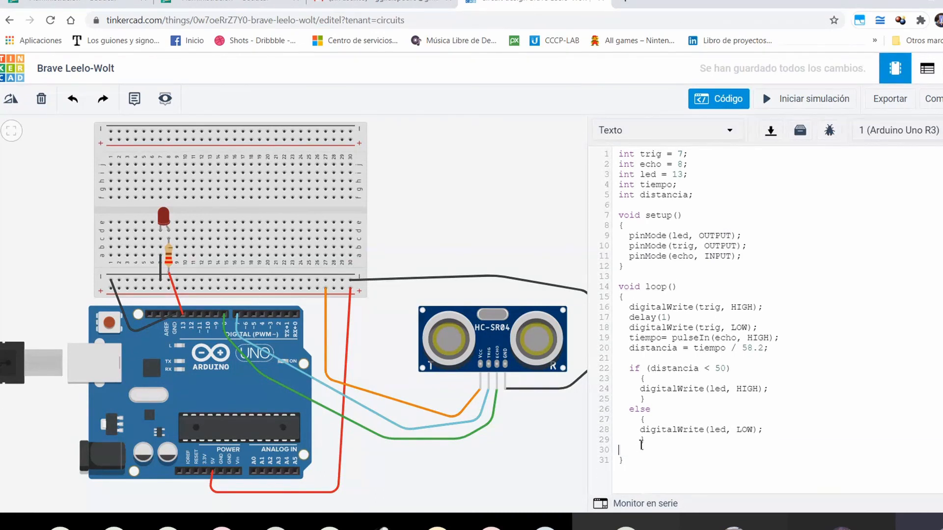
pyautogui.click(694, 446)
# Step: Add the missing semicolon after delay(1) in the loop and run the simulation
pyautogui.click(810, 100)
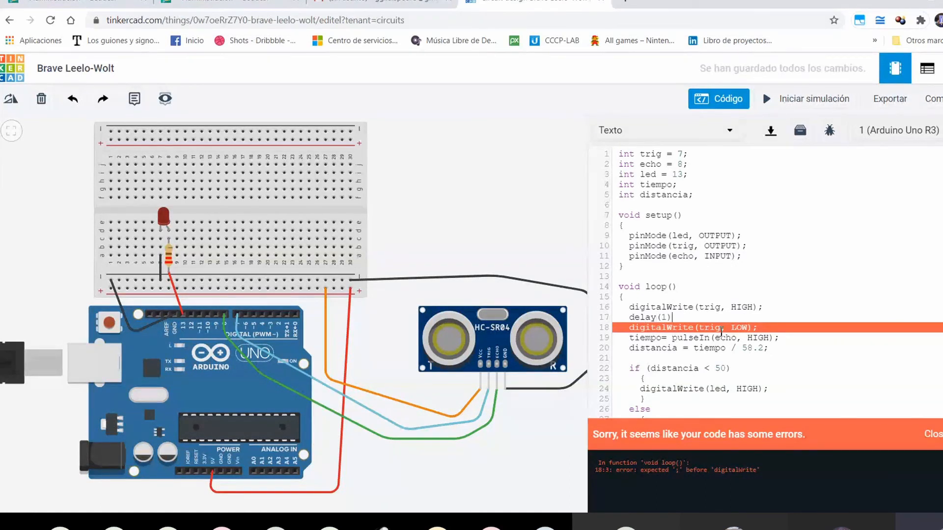
pyautogui.write(';')
pyautogui.click(827, 106)
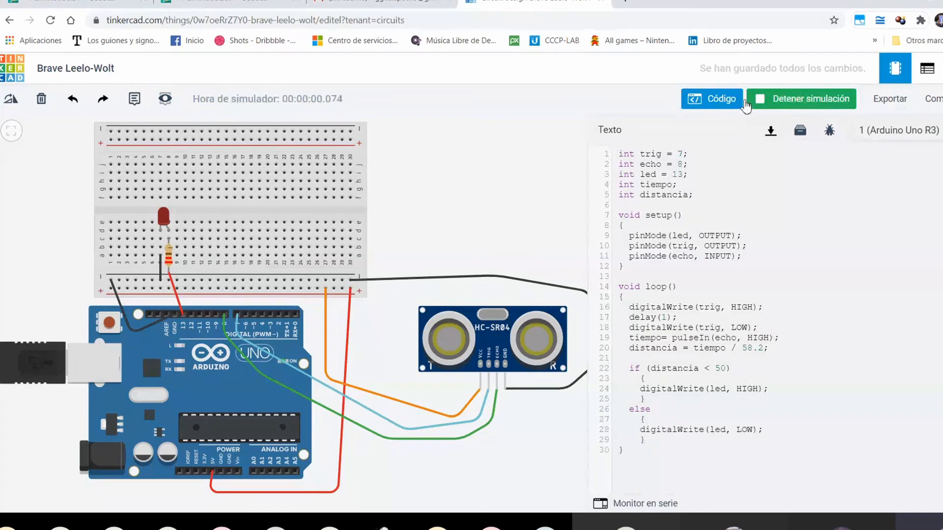
# Step: Hide the code editor and test the ultrasonic sensor with its target at about 165 cm and about 148 cm
pyautogui.click(702, 98)
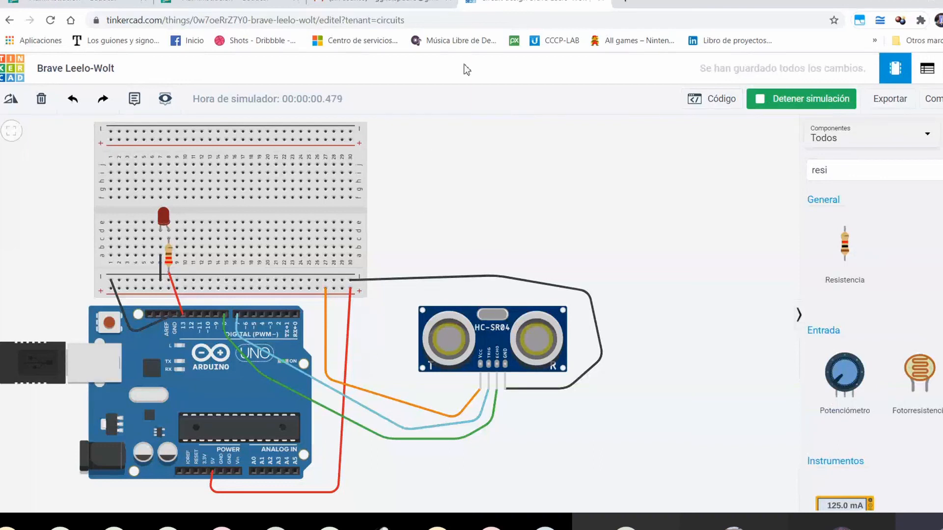
pyautogui.click(493, 329)
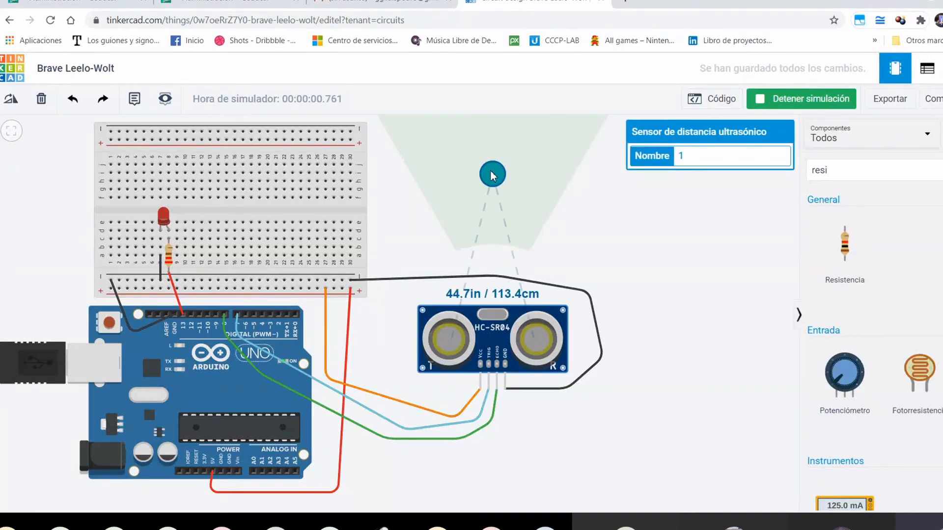
pyautogui.moveTo(490, 172); pyautogui.dragTo(494, 140)
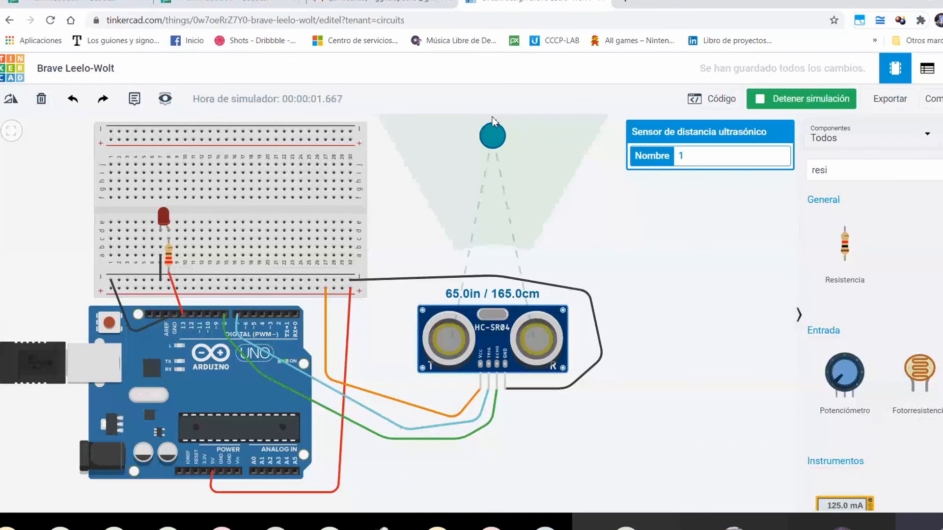
pyautogui.moveTo(495, 139); pyautogui.dragTo(496, 155)
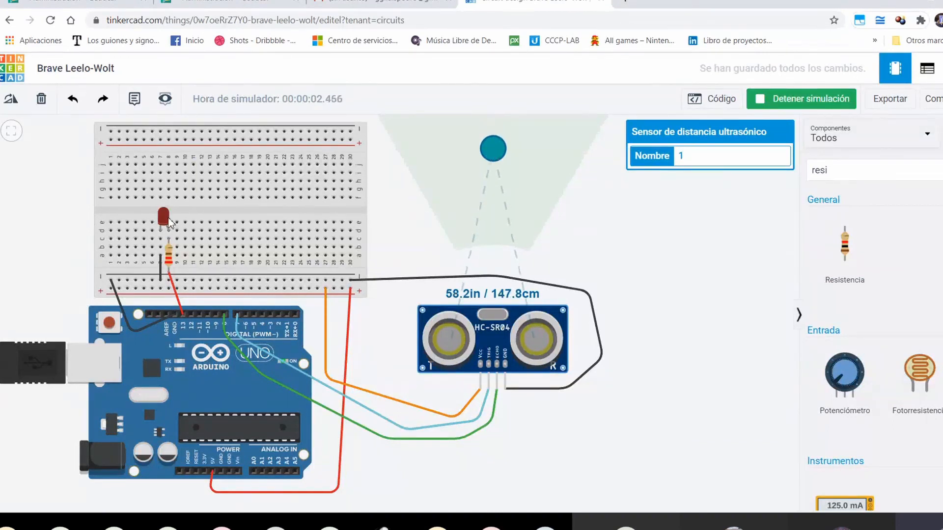
# Step: Test the LED's response around the 50 cm threshold by moving the sensor's target to about 47 cm, 70 cm and 45 cm
pyautogui.moveTo(490, 152); pyautogui.dragTo(489, 228)
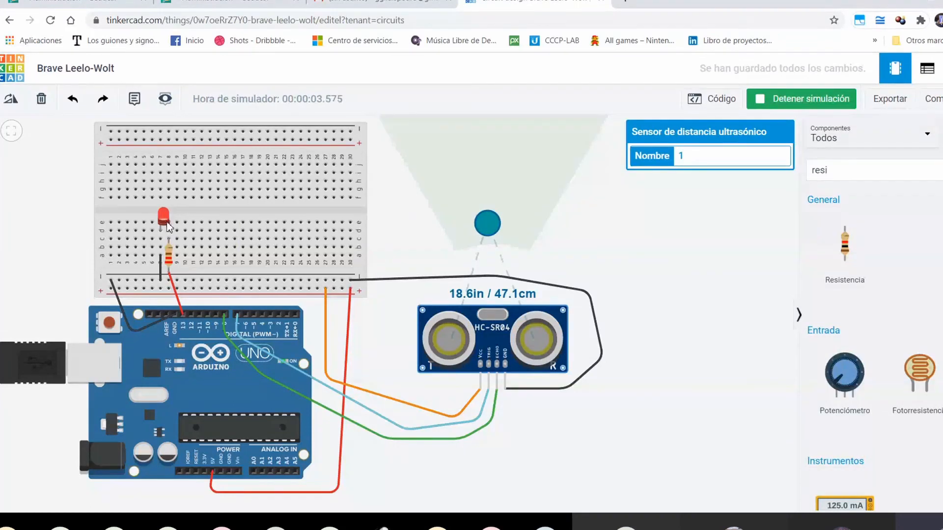
pyautogui.moveTo(490, 225); pyautogui.dragTo(490, 211)
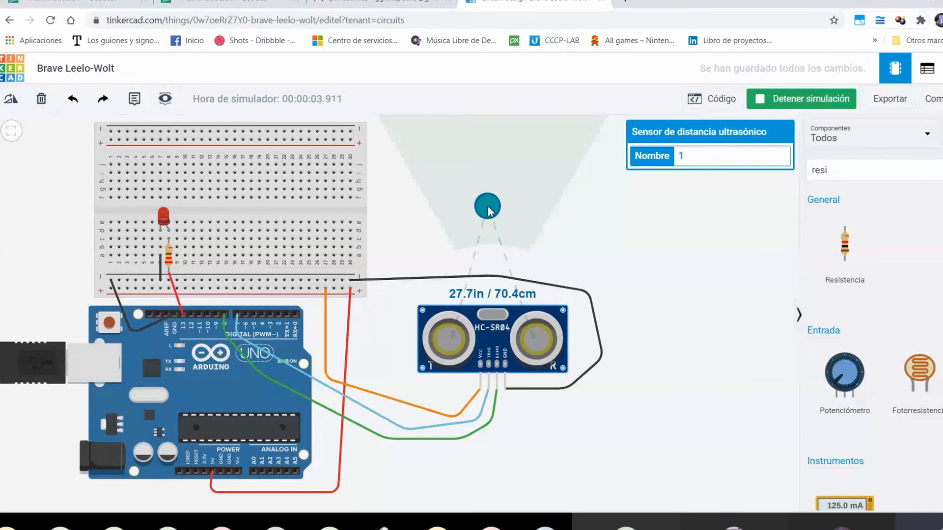
pyautogui.moveTo(490, 211)
pyautogui.mouseDown()
pyautogui.moveTo(490, 239)
pyautogui.moveTo(494, 206)
pyautogui.moveTo(494, 230)
pyautogui.mouseUp()
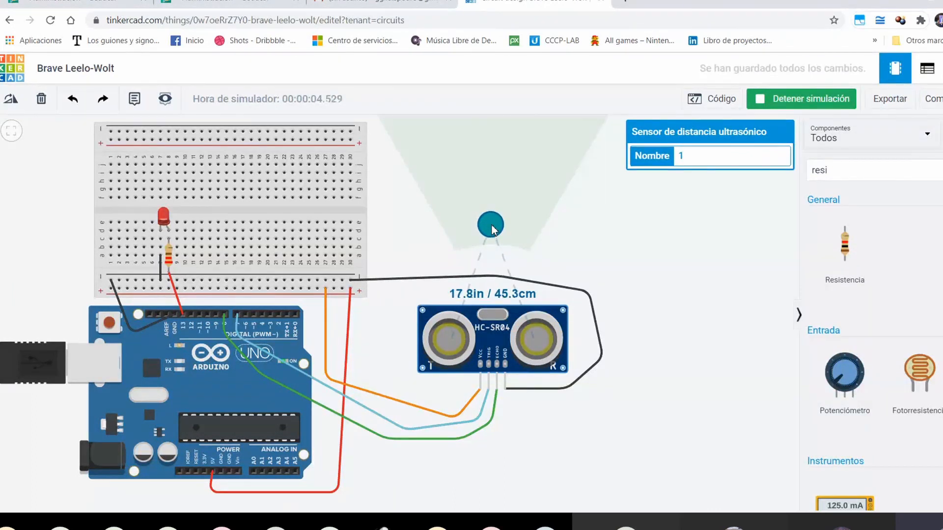